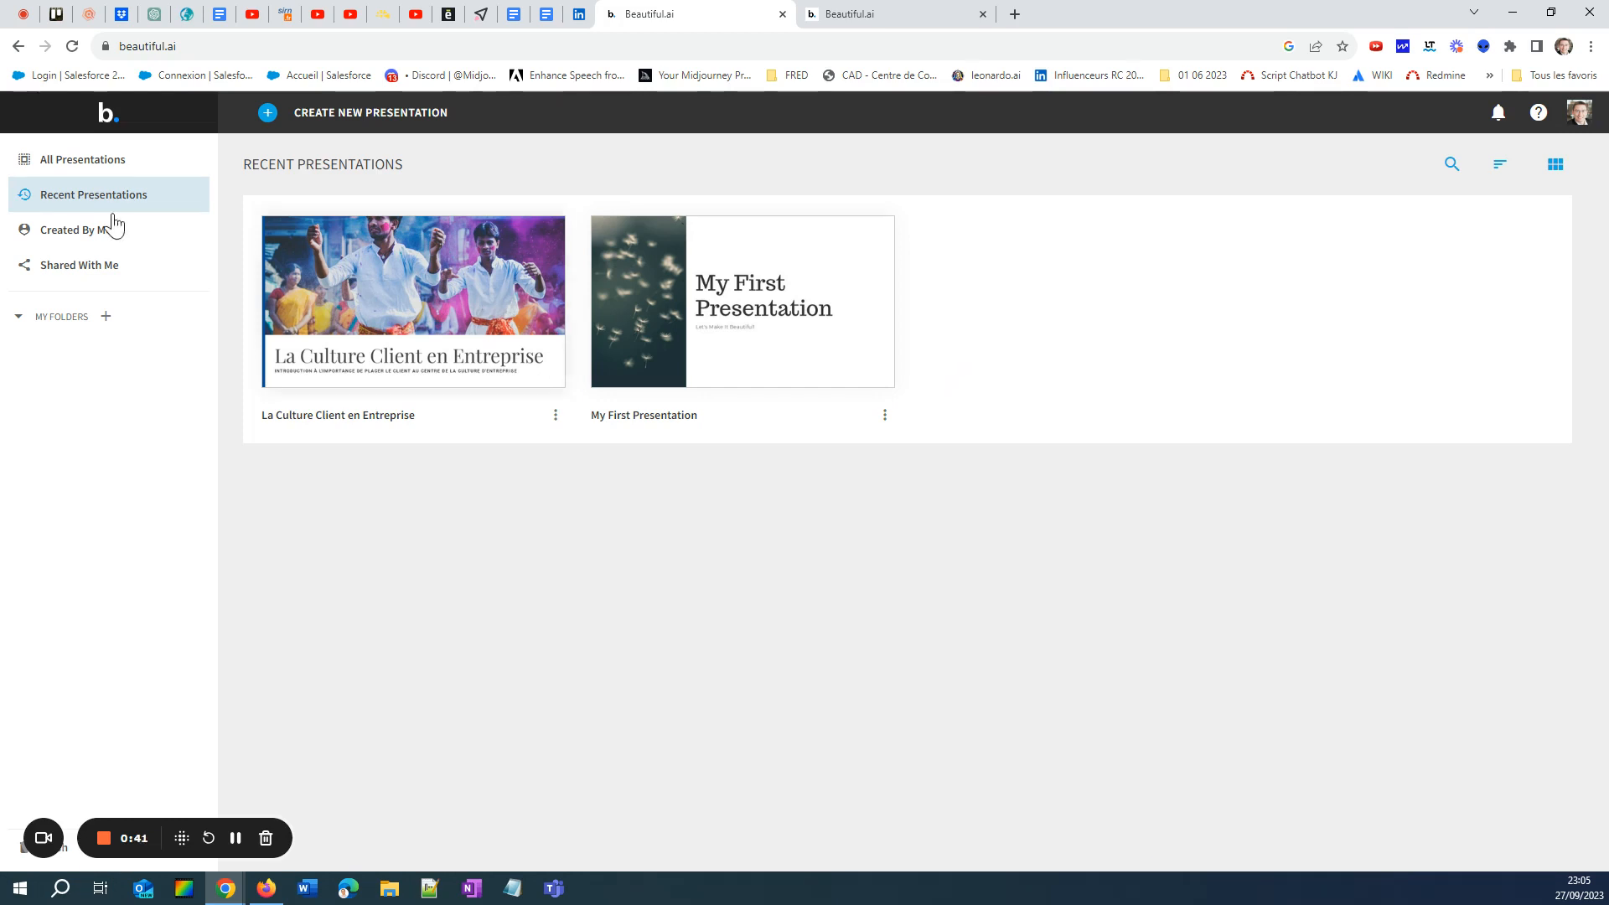
- Switch to ChatGPT and select the GPT-3.5 model for a new chat
left_click(154, 13)
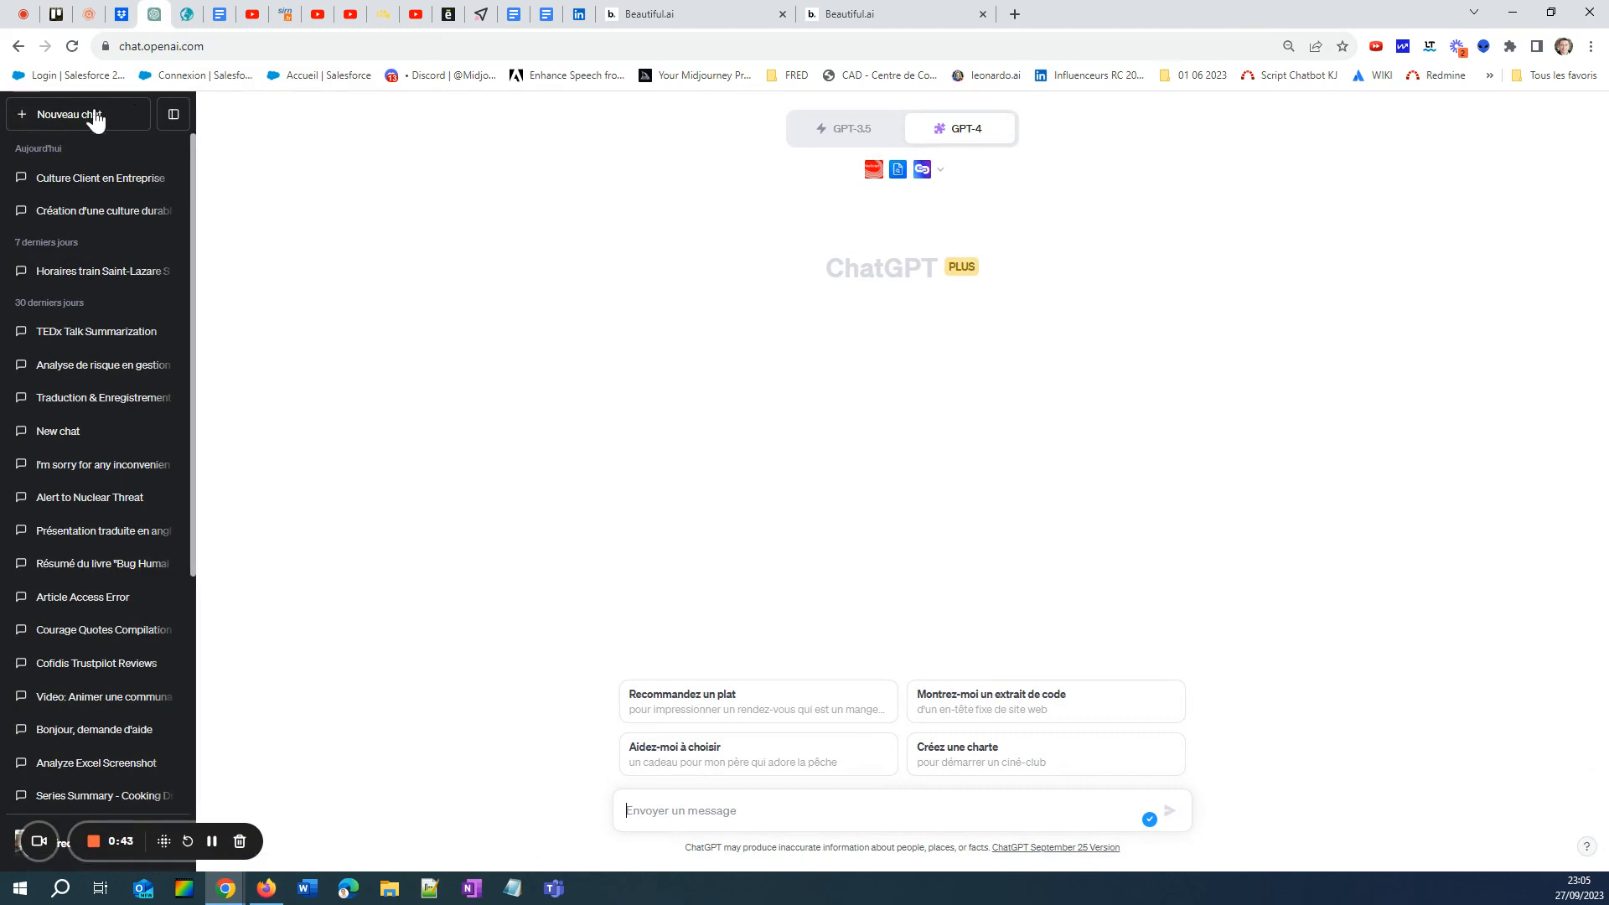
mouse_move(812, 128)
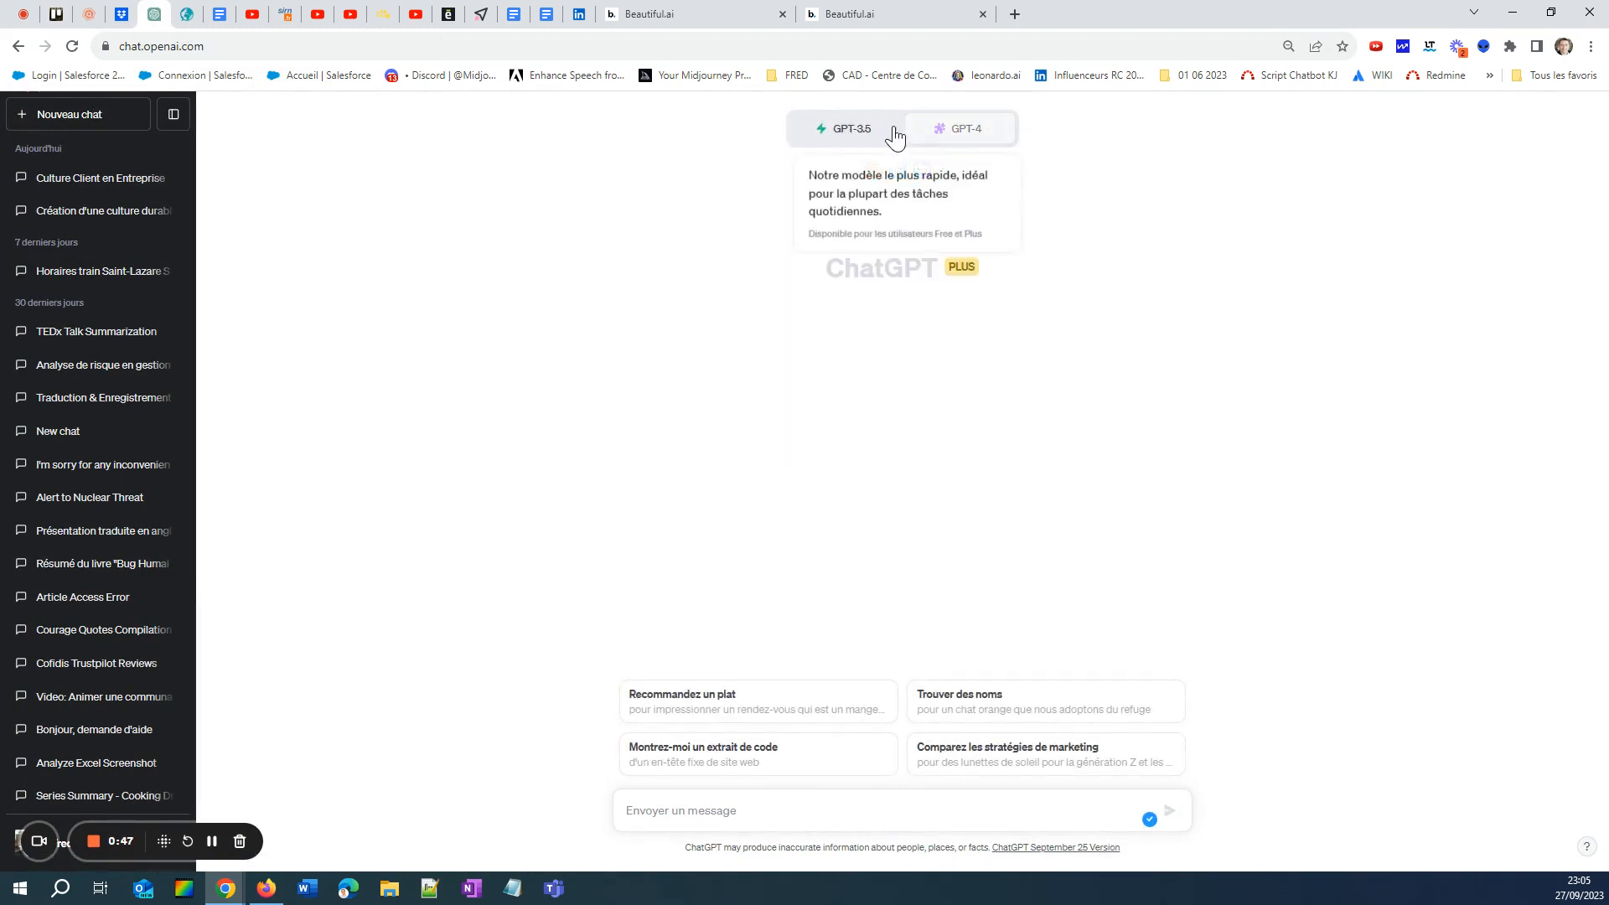
mouse_move(911, 134)
left_click(853, 132)
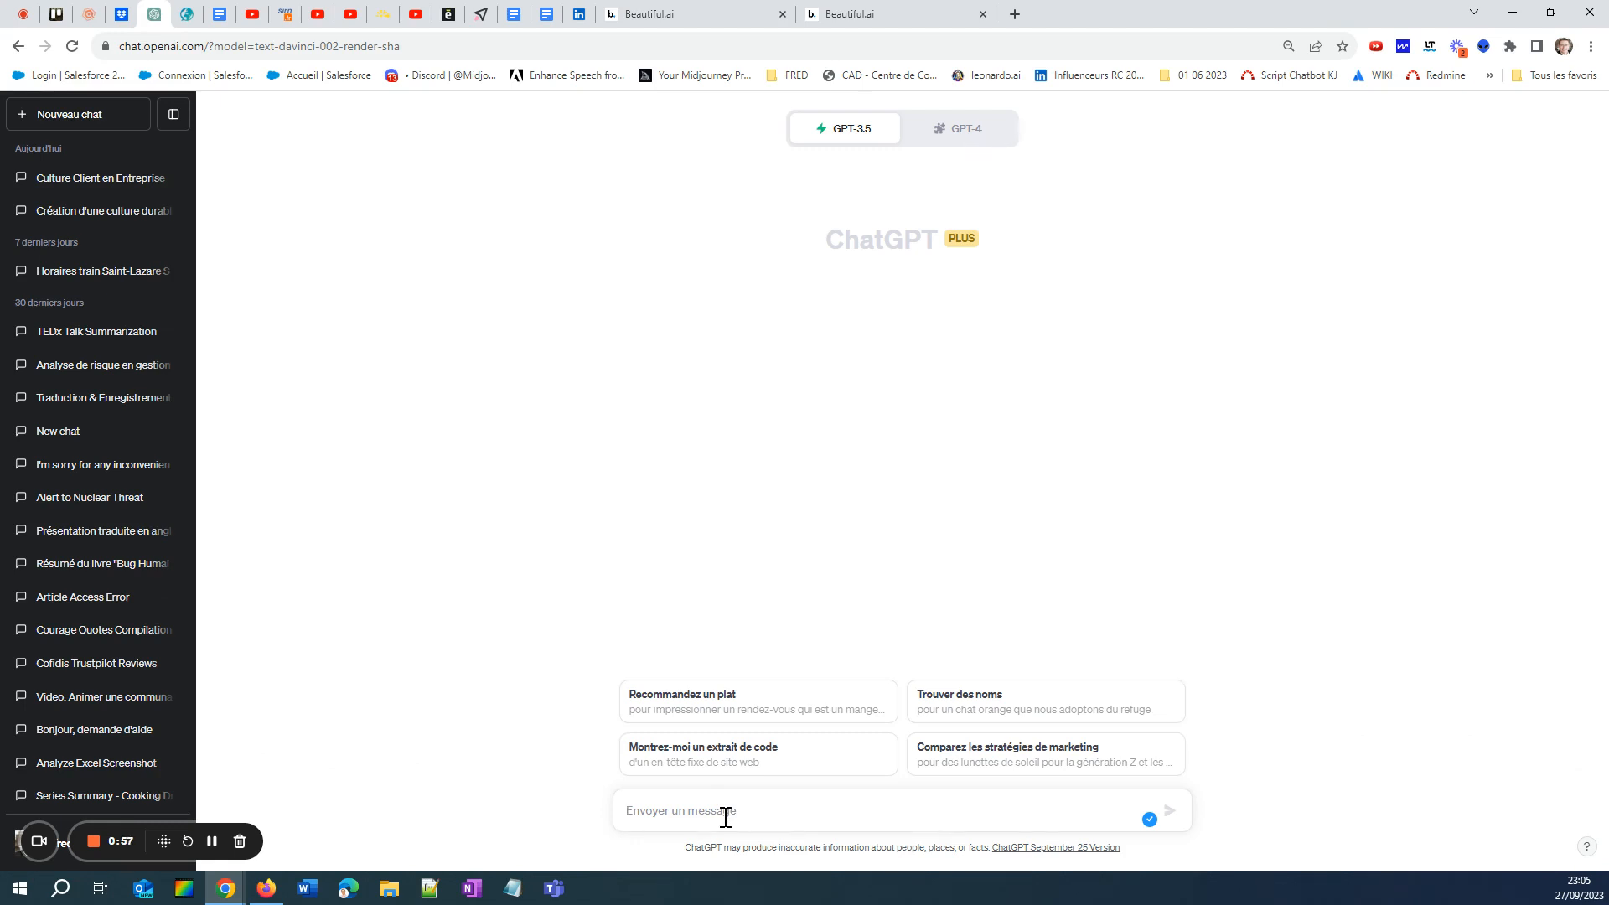
- Begin the prompt with "Créé une présentation powerpoint en 20 slides sur le sujet :"
type("Créé une présentation p")
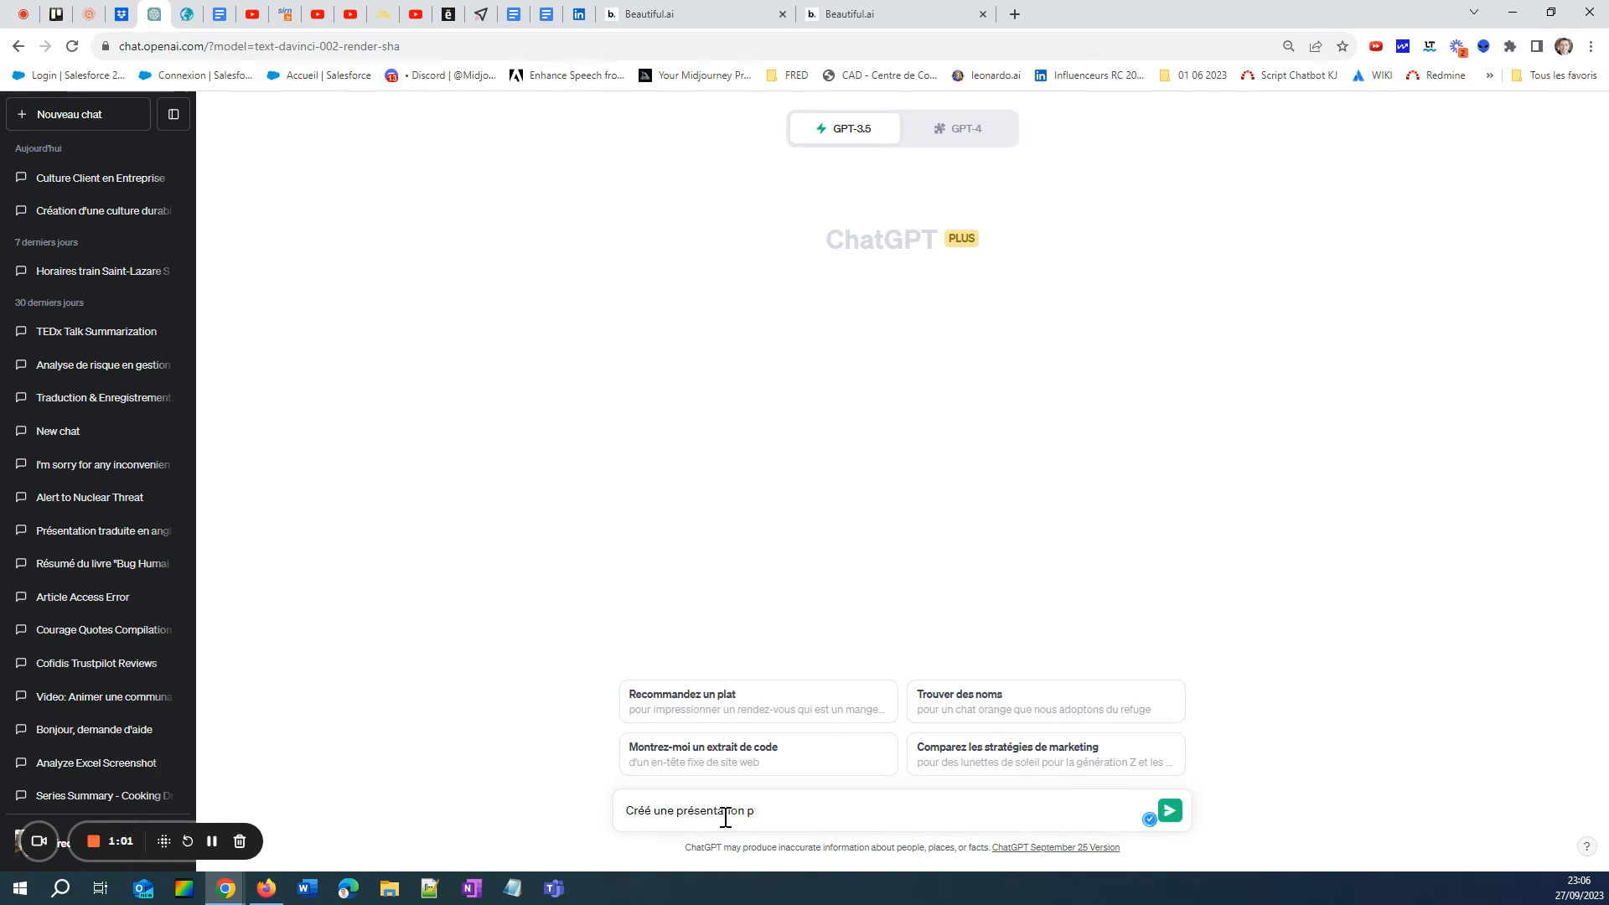
type("wowrepo")
key("BackSpace")
key("BackSpace")
key("BackSpace")
key("BackSpace")
type("erpoint en 20 slides sur le sujet : la")
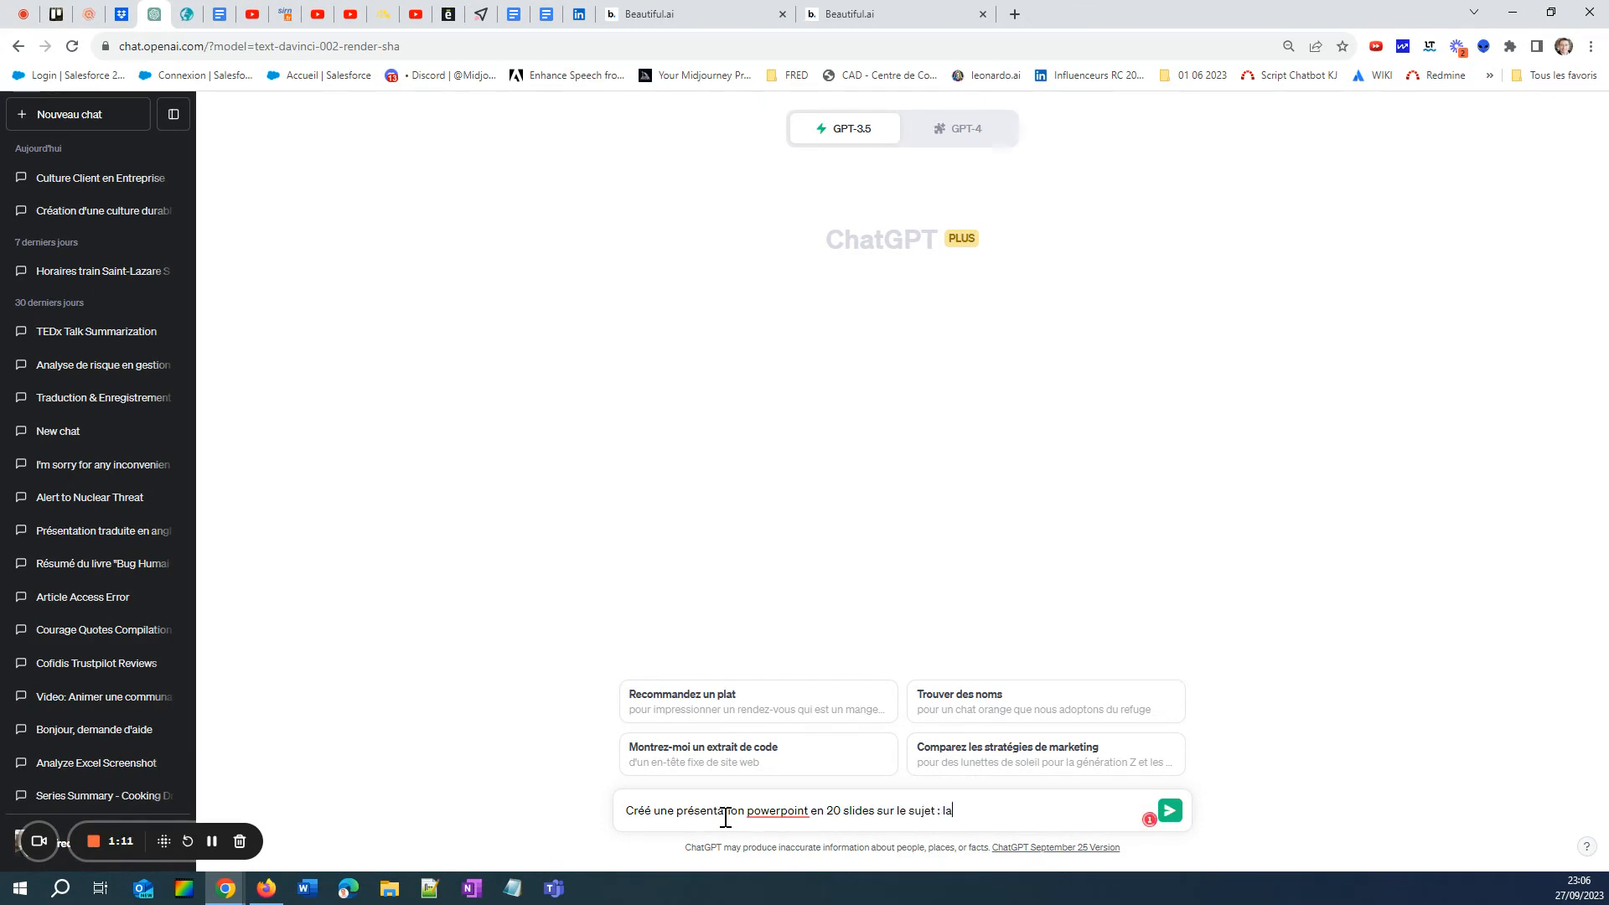
- Add the topic "l'application de l'intelligence artificielle dans le marketing", covering opportunities, threats, getting started, best practices, errors and a 7-step plan over 2 months
type("'intelligience")
key("BackSpace")
key("BackSpace")
key("BackSpace")
key("BackSpace")
key("BackSpace")
key("BackSpace")
key("BackSpace")
key("BackSpace")
key("BackSpace")
type("application de l'EXA")
key("BackSpace")
key("BackSpace")
key("BackSpace")
left_click(212, 845)
type("intelligence artificielle dans le marketing. Quels sont les opportunités et les menaces. Comment se lancer. Quelles sont les bonnes pratiques et les conseils et erreurs à éviter. A la fin il faut un plan d'action en 7 étapes étalé sur 2 mois.")
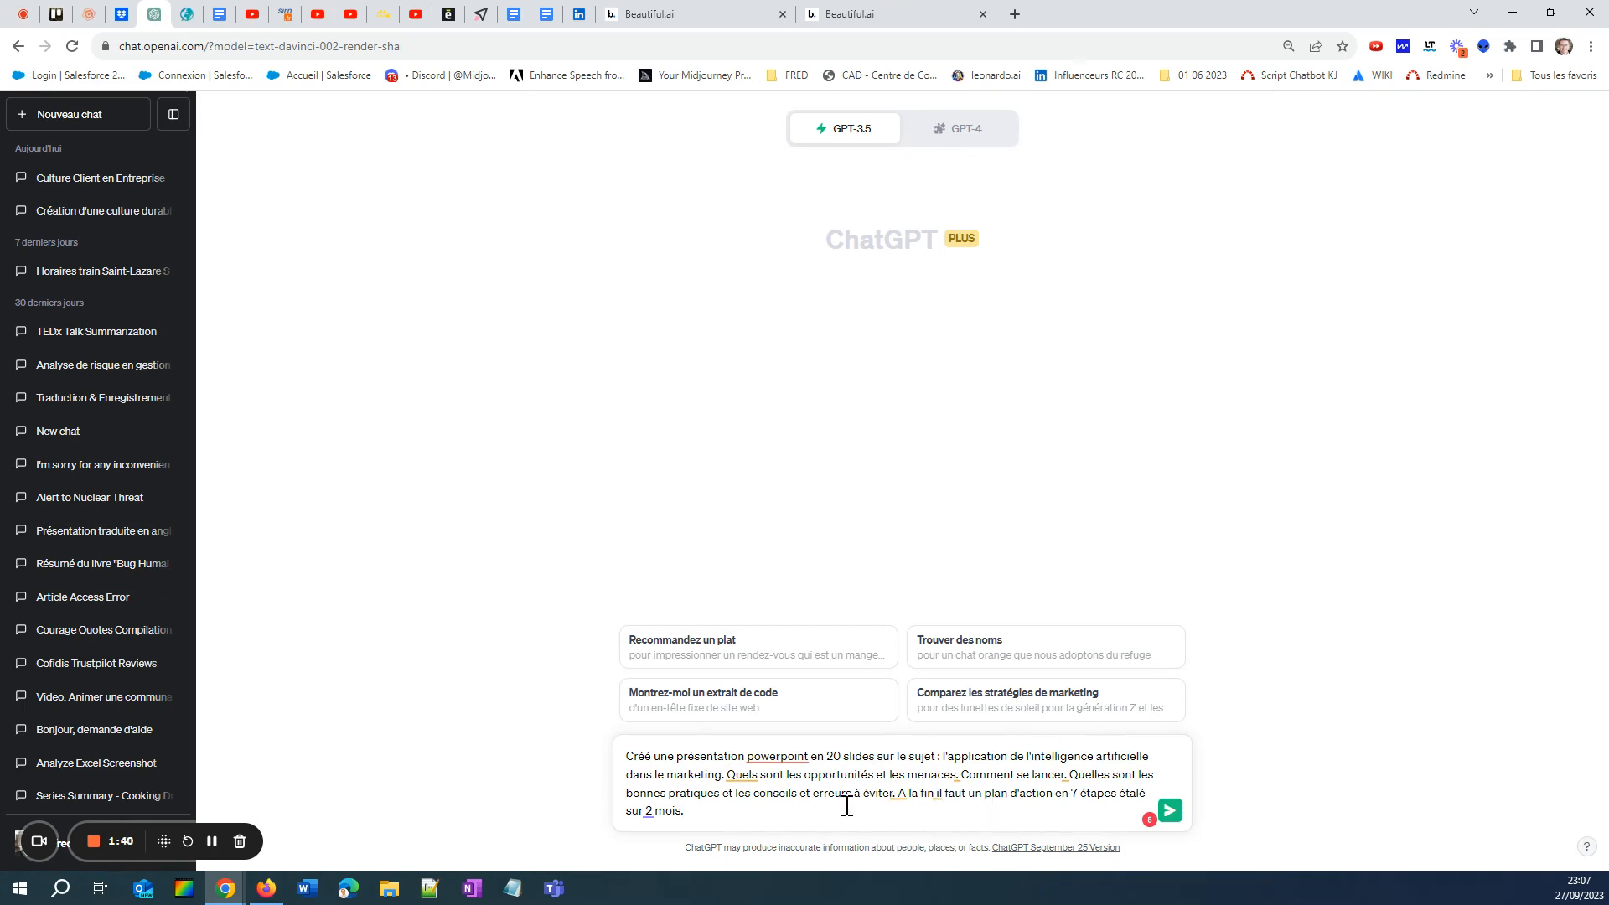
- Add a new line requesting an opening page on who the speaker is, with the speaker's name, and send the prompt
key("shift+Return")
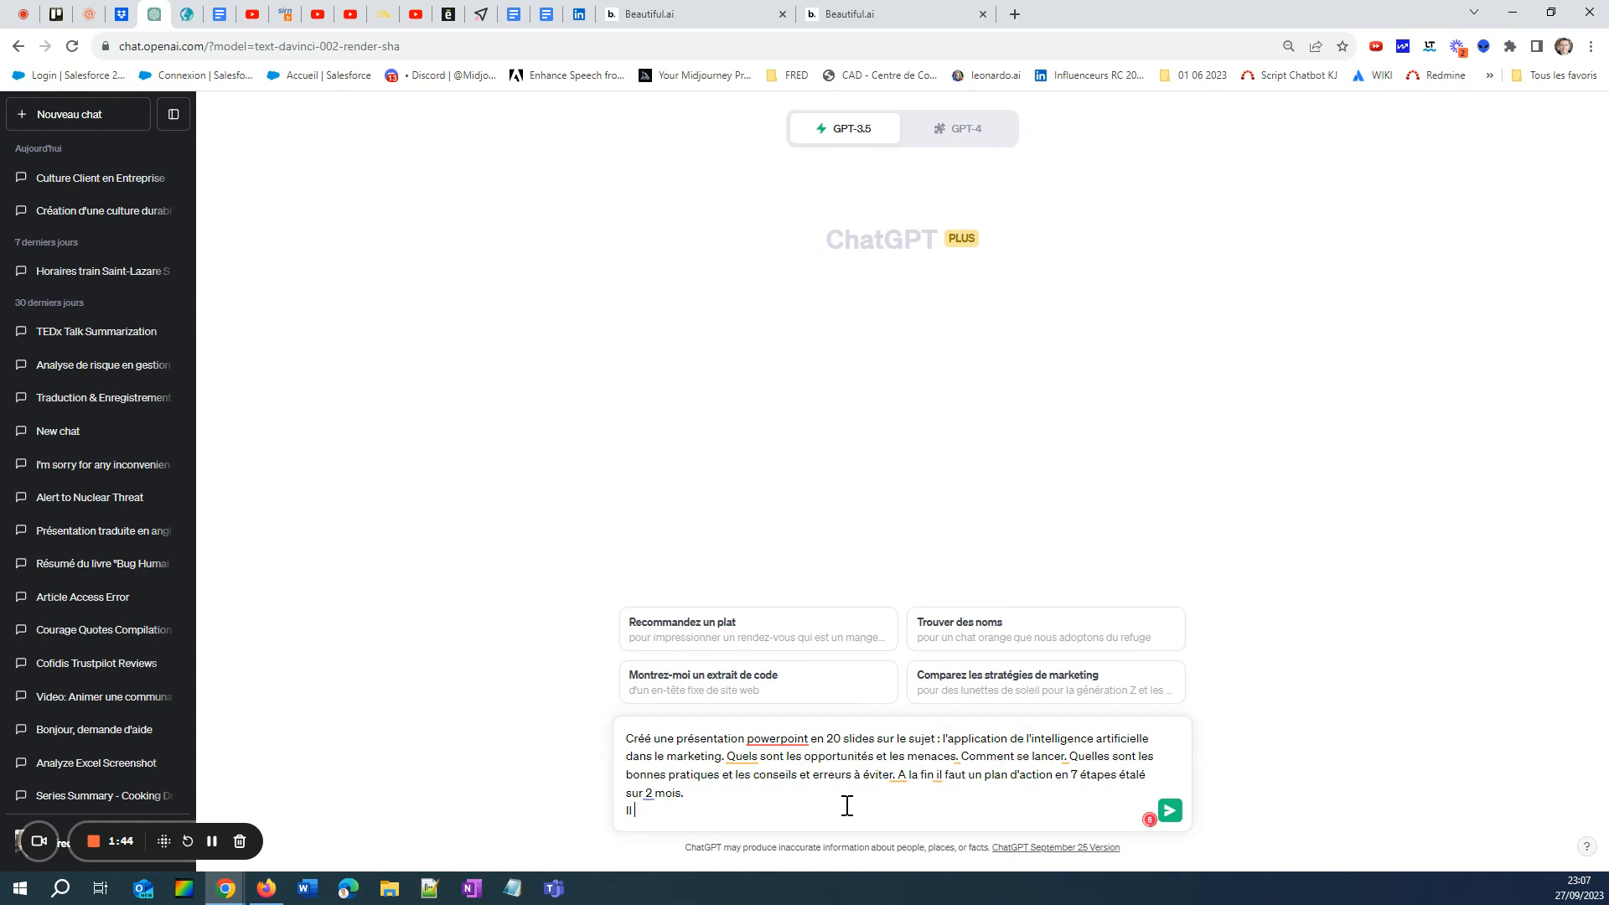
type("Il fau")
type("t au nivea")
key("BackSpace")
key("BackSpace")
key("BackSpace")
key("BackSpace")
key("BackSpace")
type("dp")
key("BackSpace")
type("épart une page du le speaker")
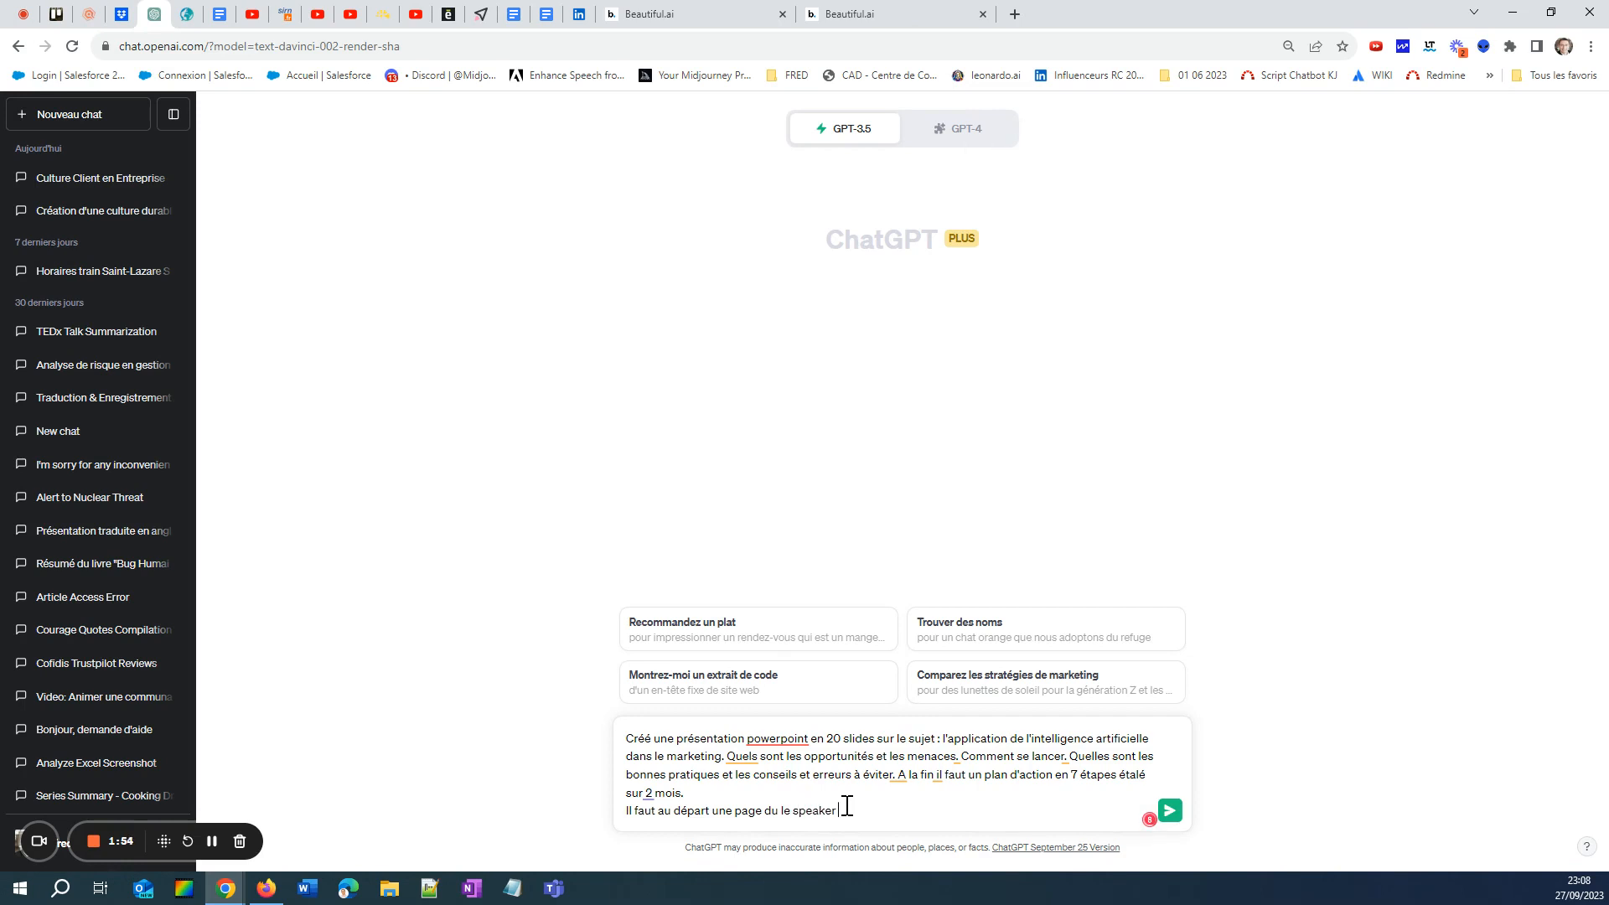
type(" qui est frédéric canebe")
key("BackSpace")
key("BackSpace")
type("vet.")
left_click(1170, 811)
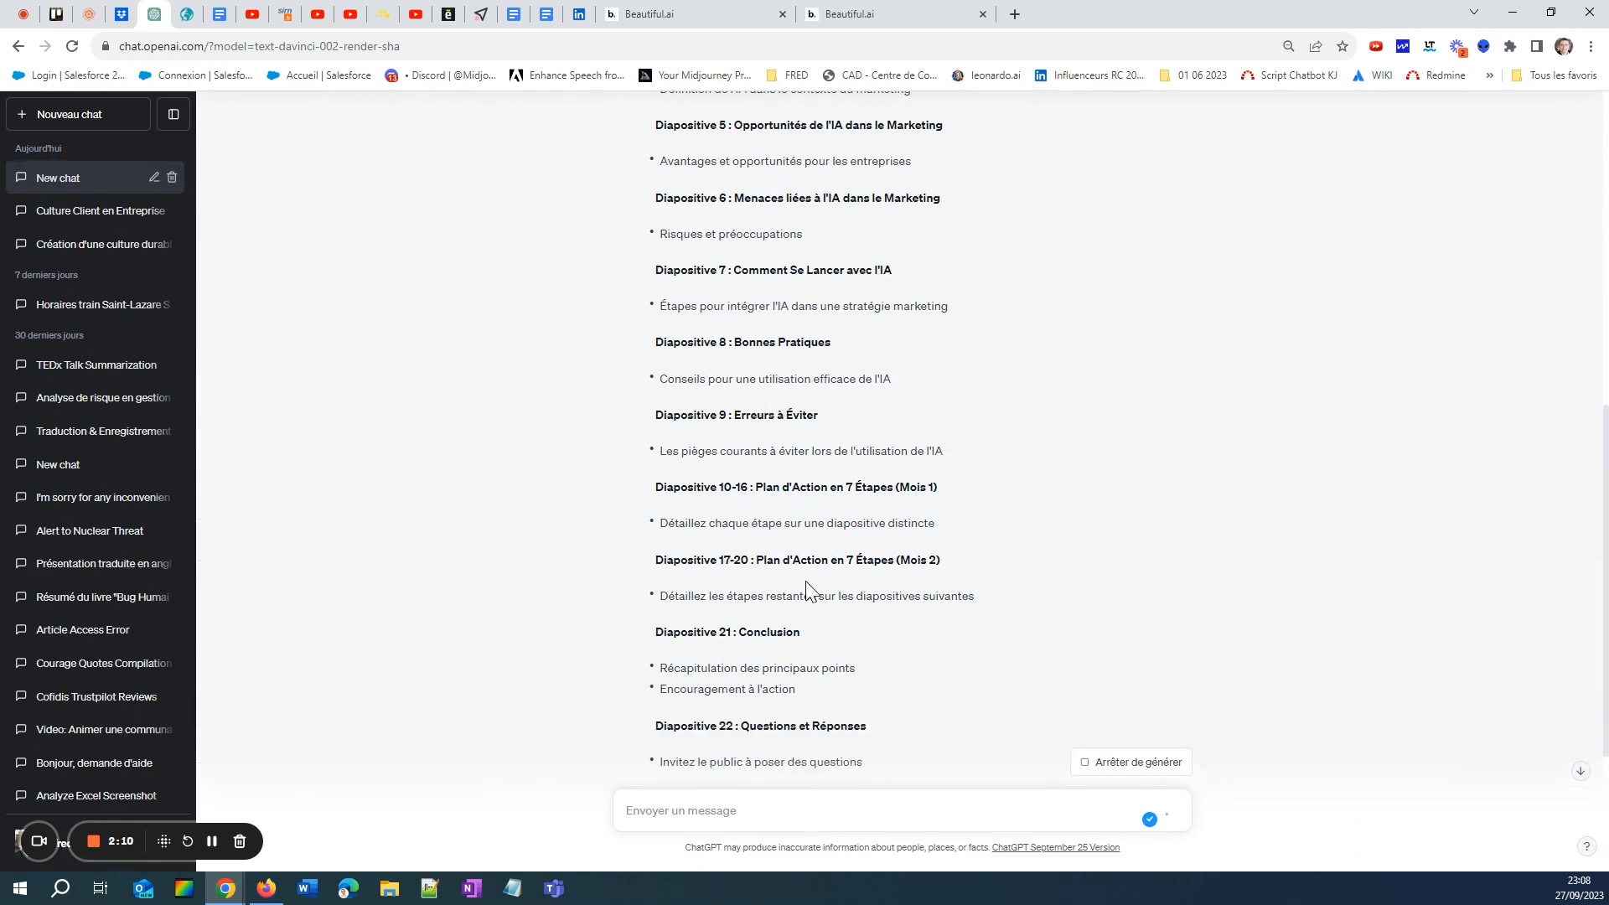
- Send a follow-up message asking for "plus de détails" in the slides
left_click(791, 815)
type("plus ")
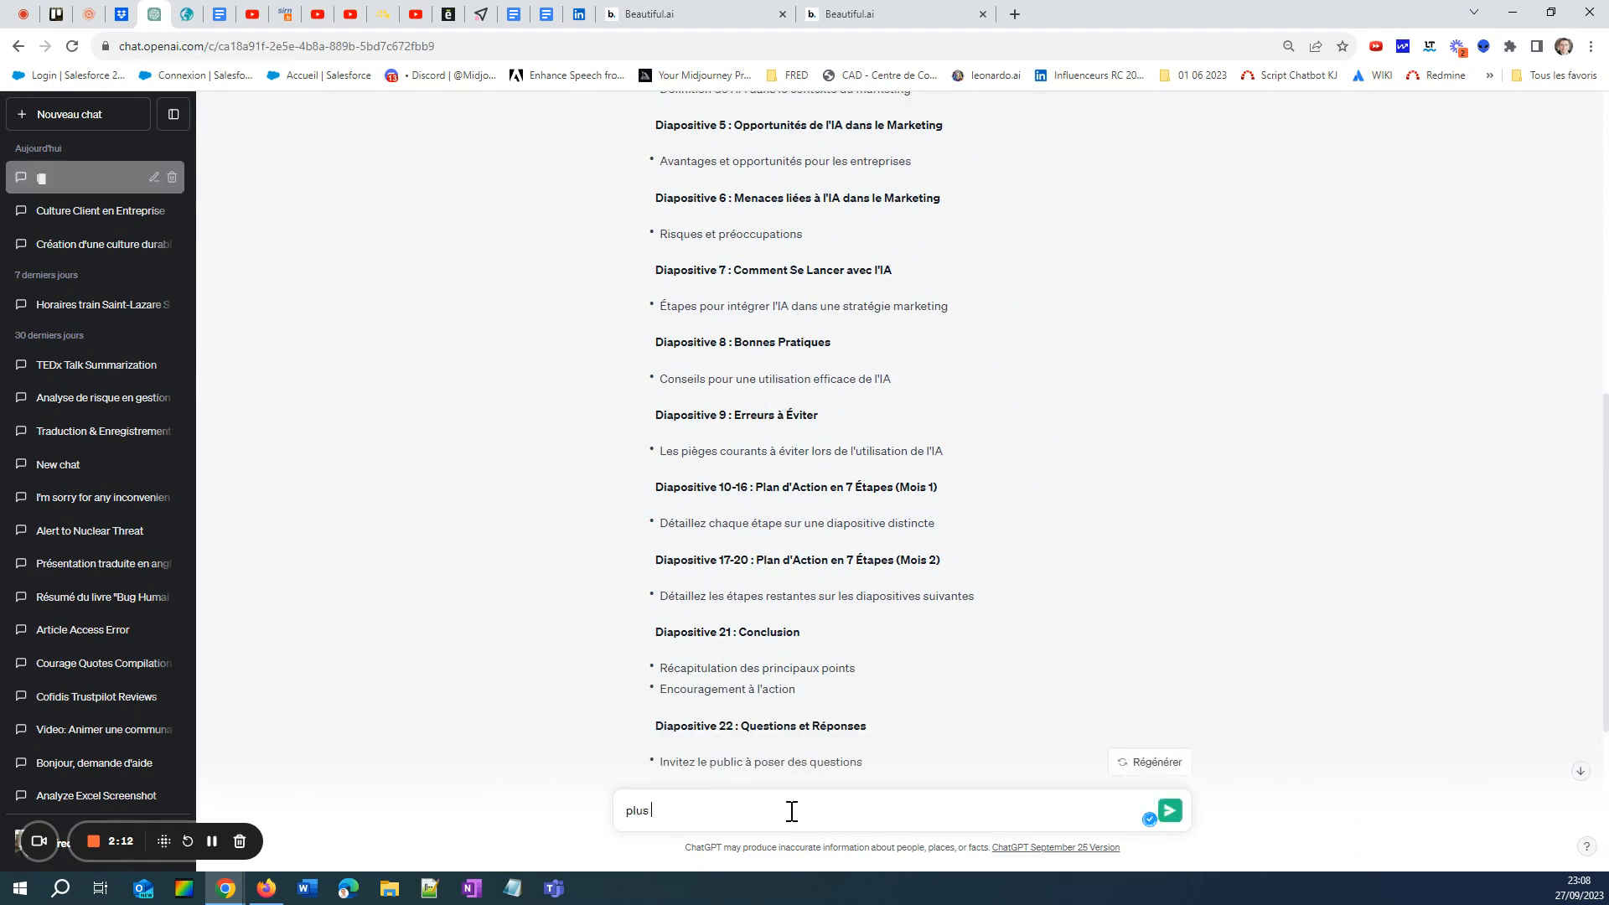
type("de téal")
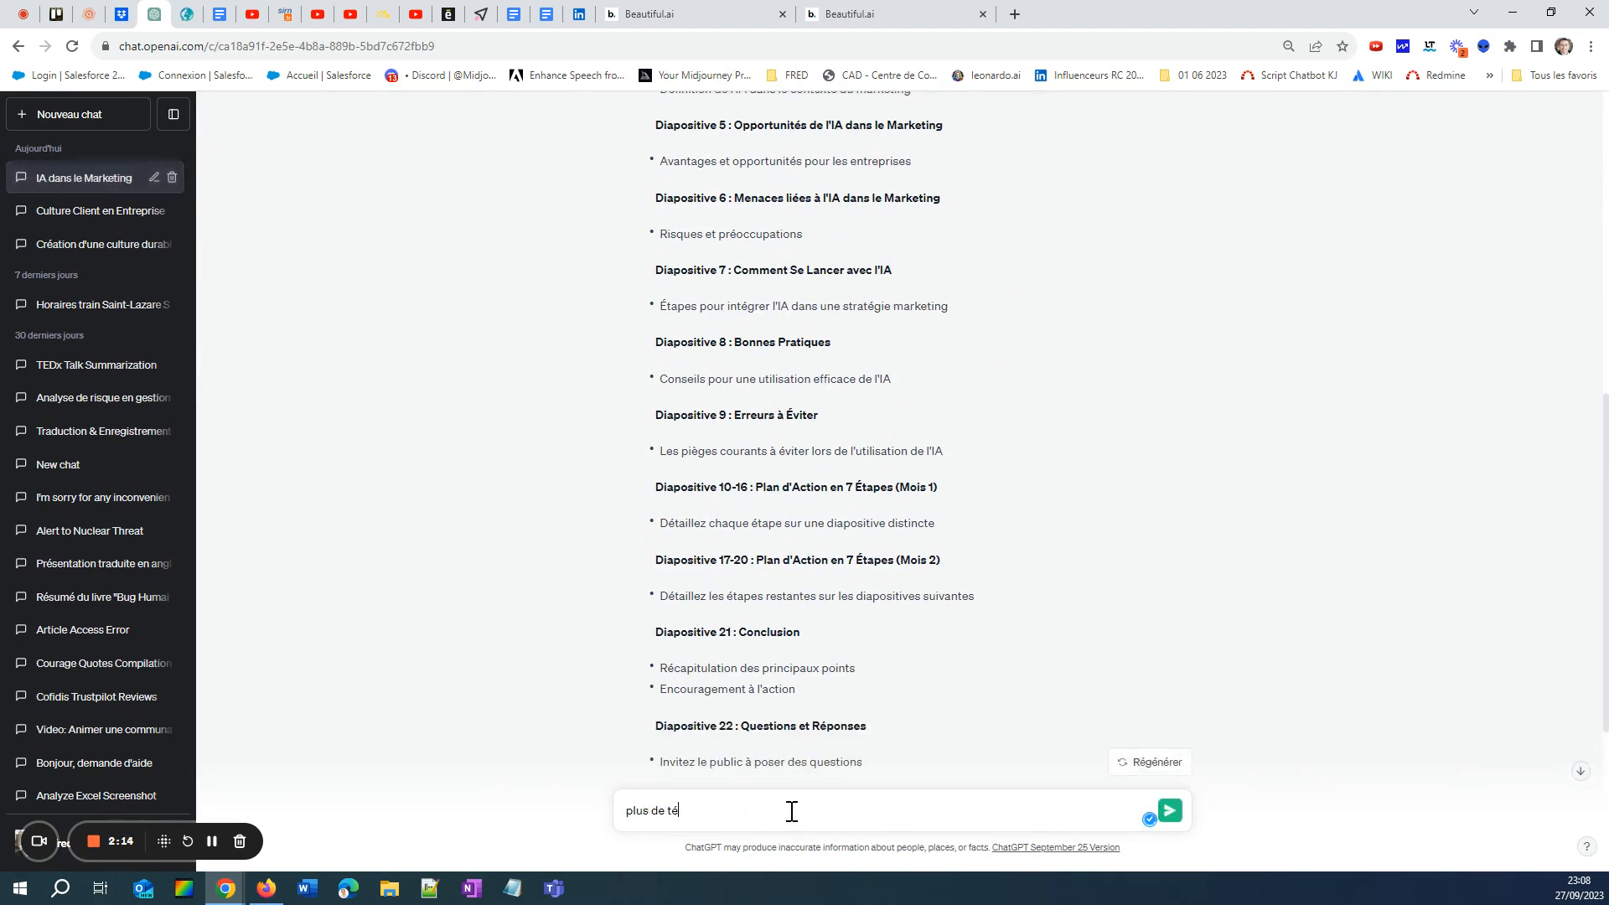
key("BackSpace")
key("BackSpace")
type("dtail")
key("BackSpace")
key("BackSpace")
key("BackSpace")
key("BackSpace")
type("étails les slides")
key("BackSpace")
key("BackSpace")
key("BackSpace")
key("BackSpace")
type("ides")
key("Return")
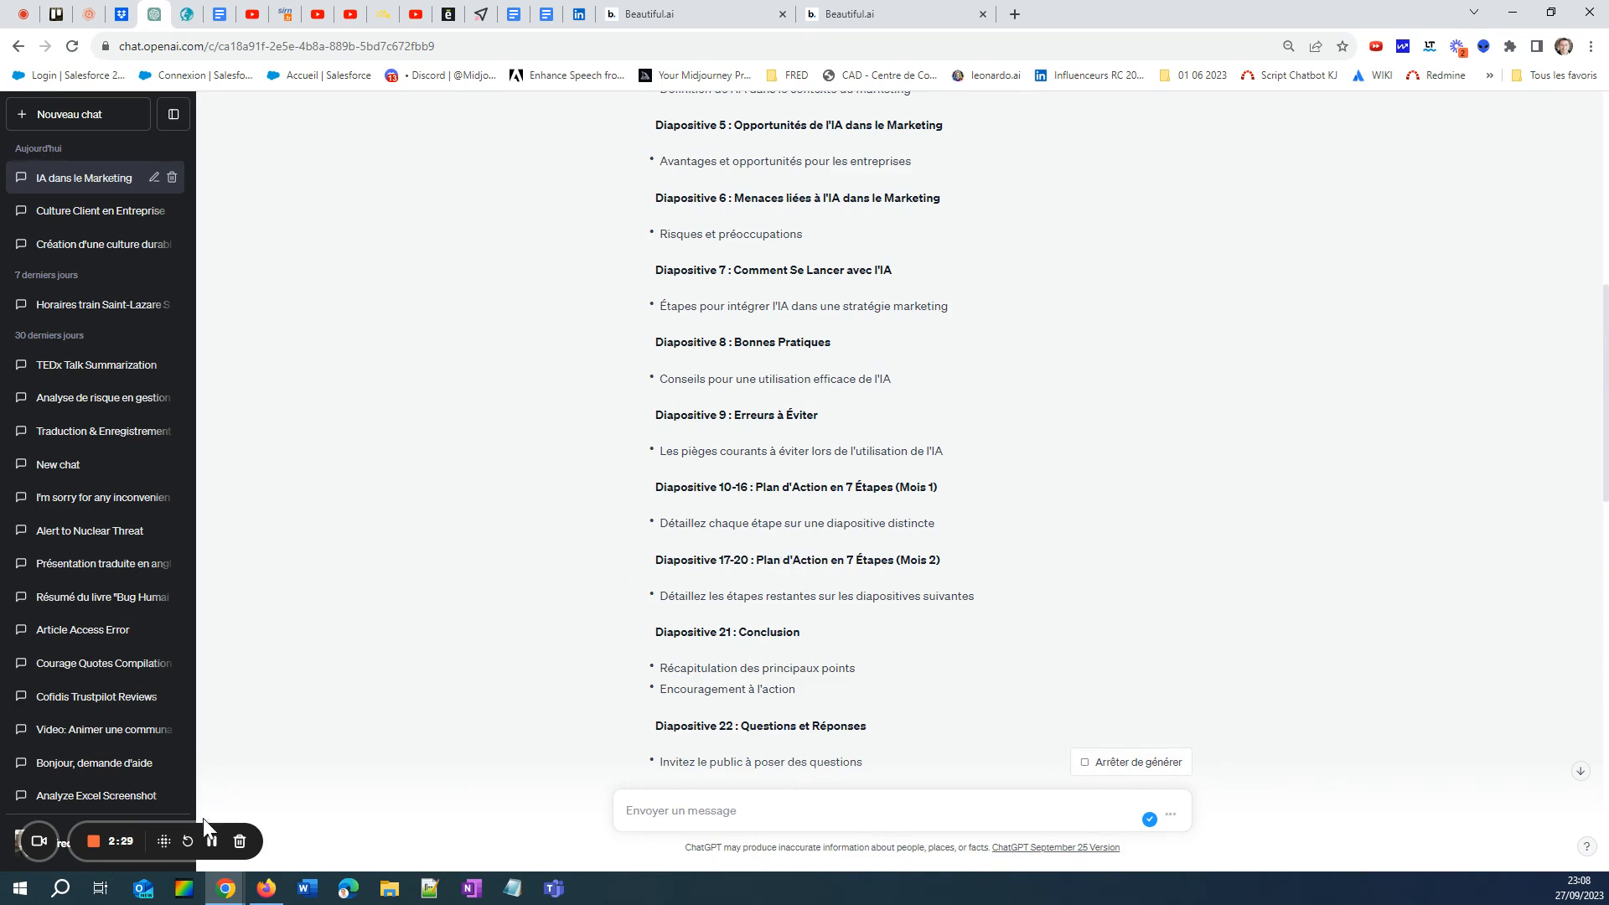
- Review the expanded slide outline, including the speaker introduction, the marketing AI content, the action plan and the closing slides
left_click(209, 844)
scroll(923, 475, "up", 3)
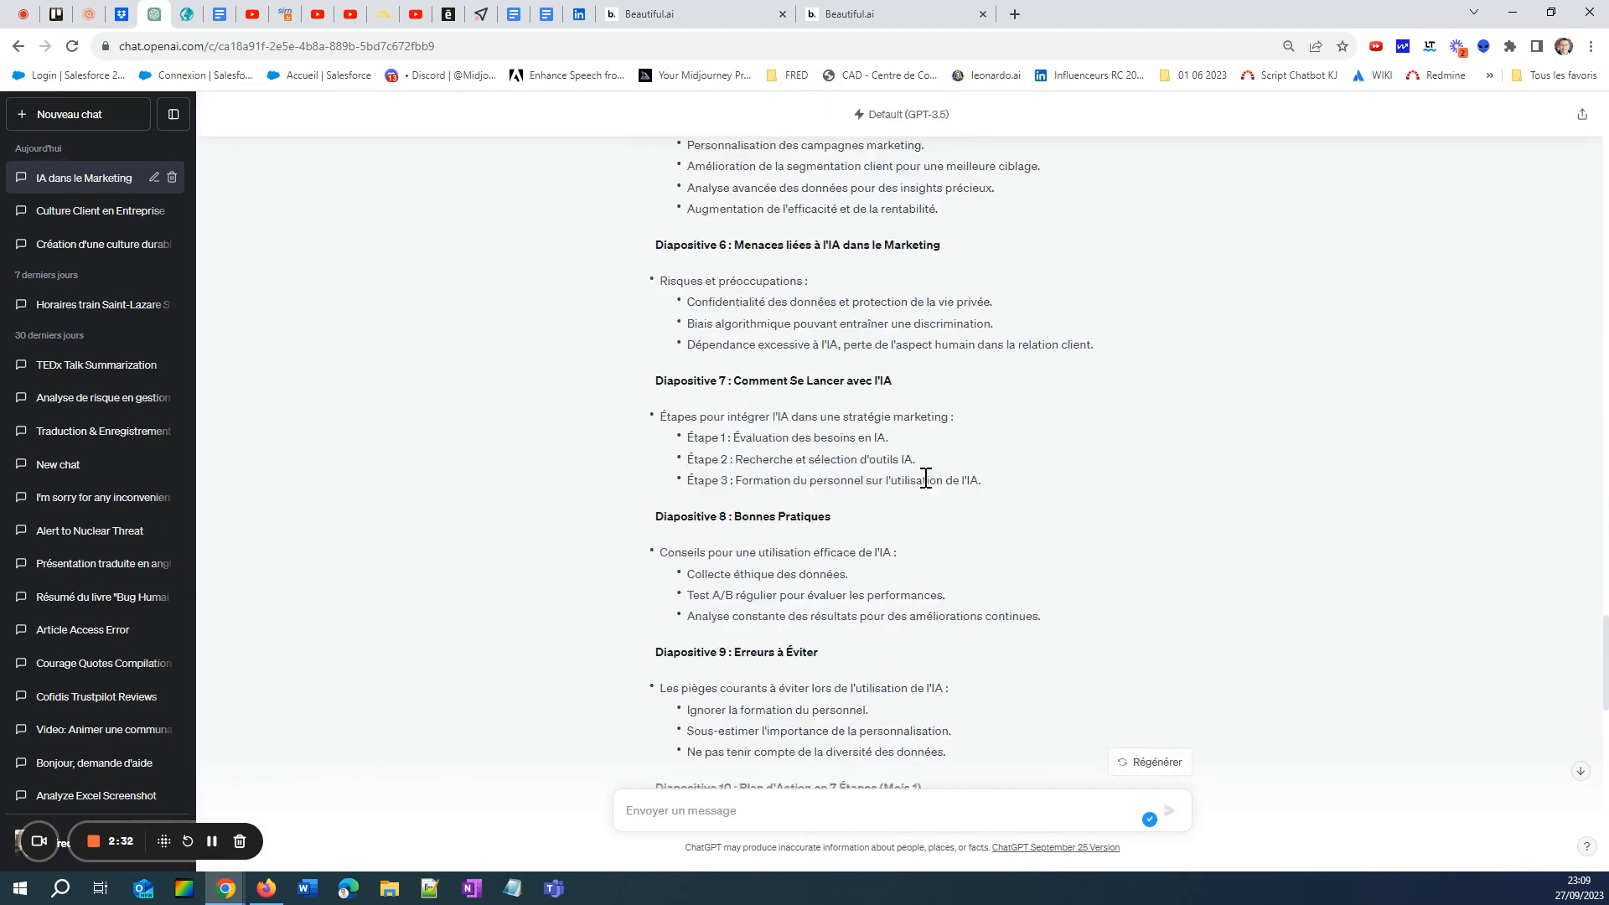
scroll(920, 466, "down", 6)
scroll(917, 464, "down", 10)
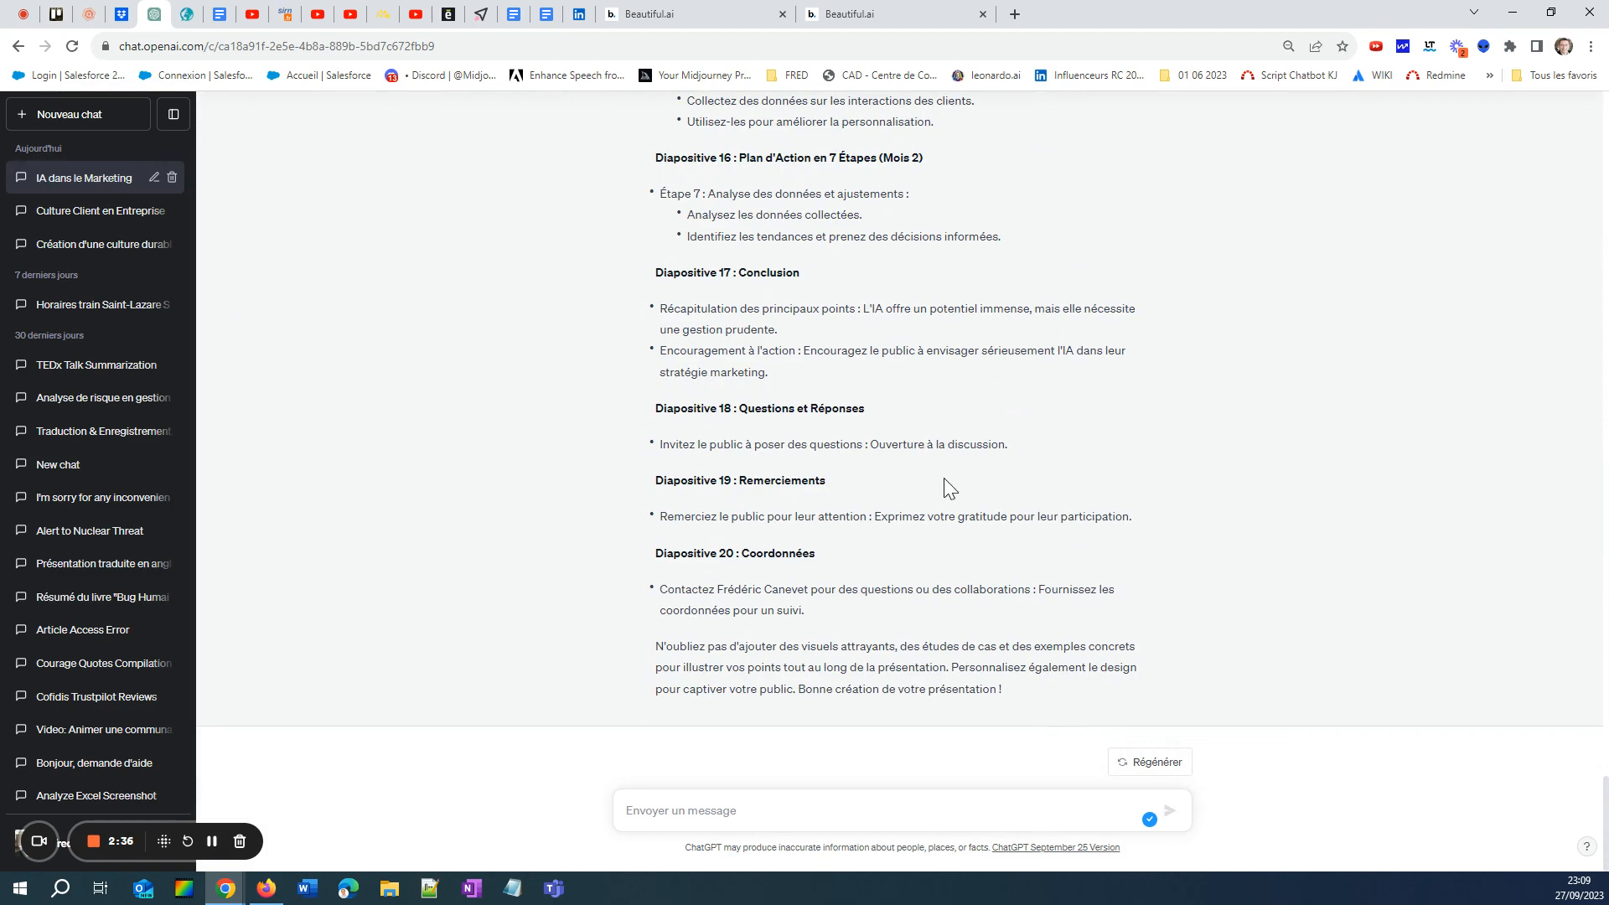
left_click_drag(1021, 692, 952, 667)
scroll(838, 419, "up", 12)
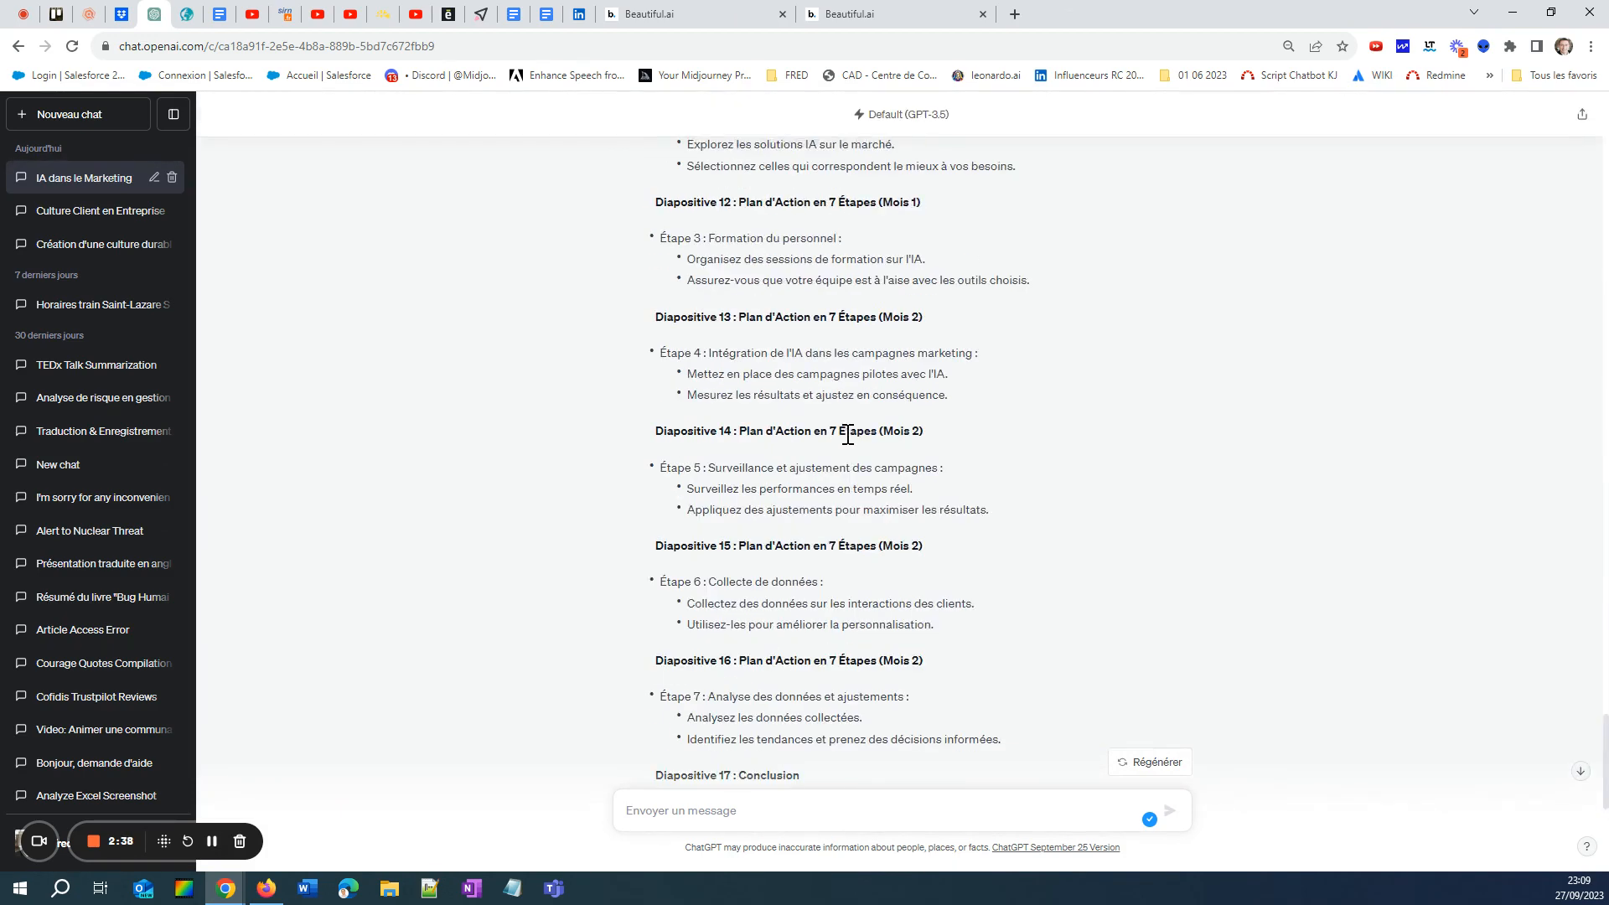
scroll(797, 413, "up", 9)
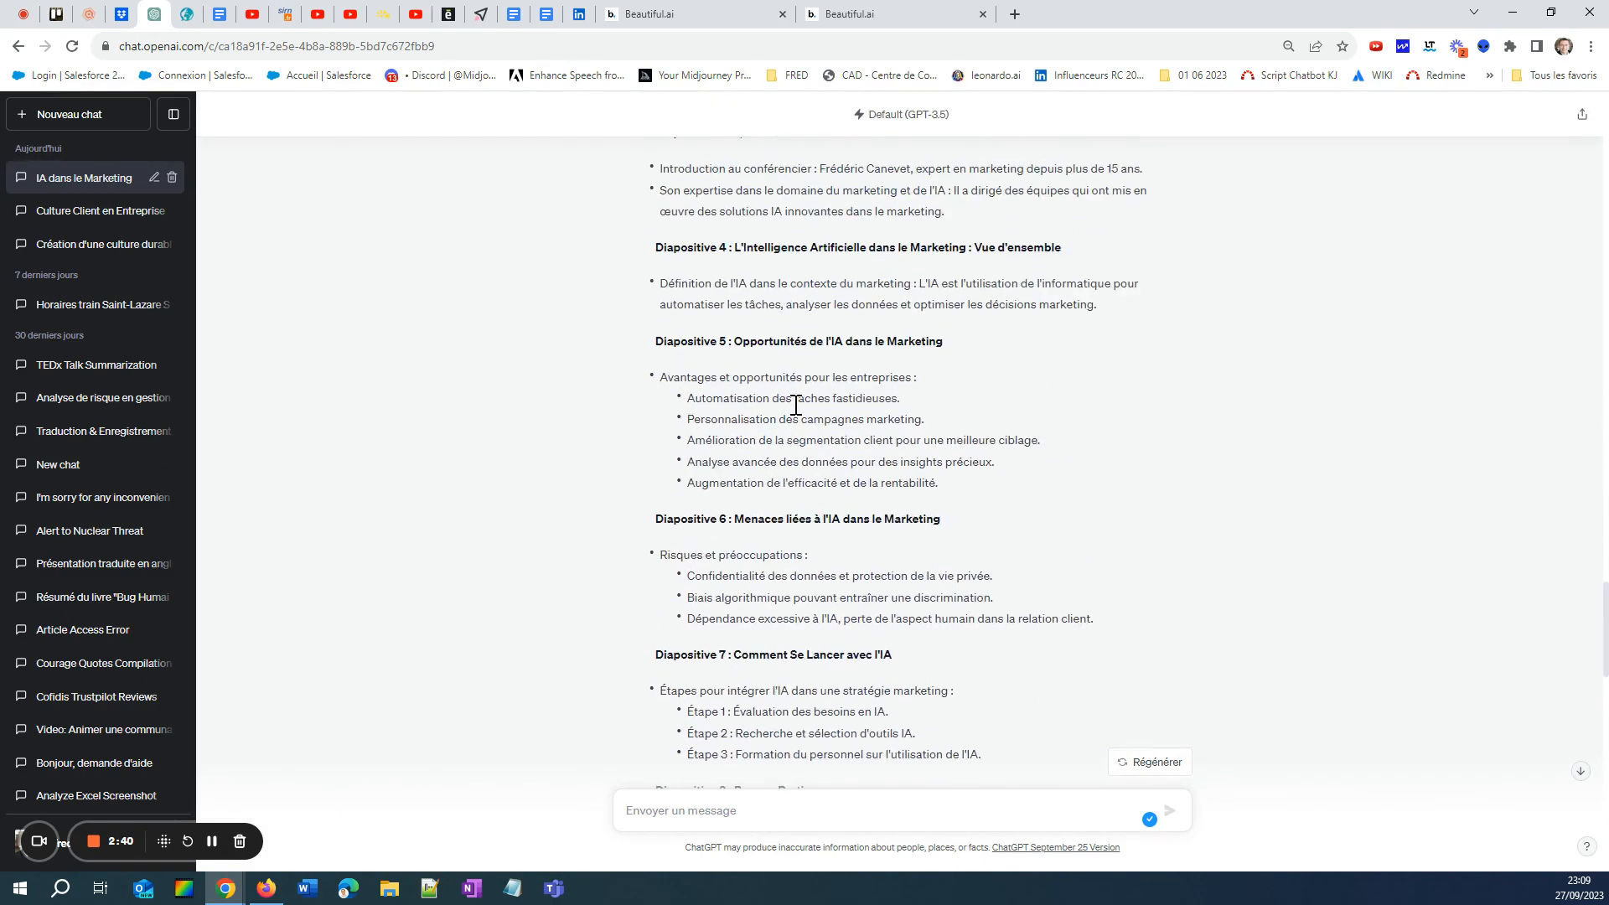
left_click_drag(821, 337, 987, 370)
left_click(814, 369)
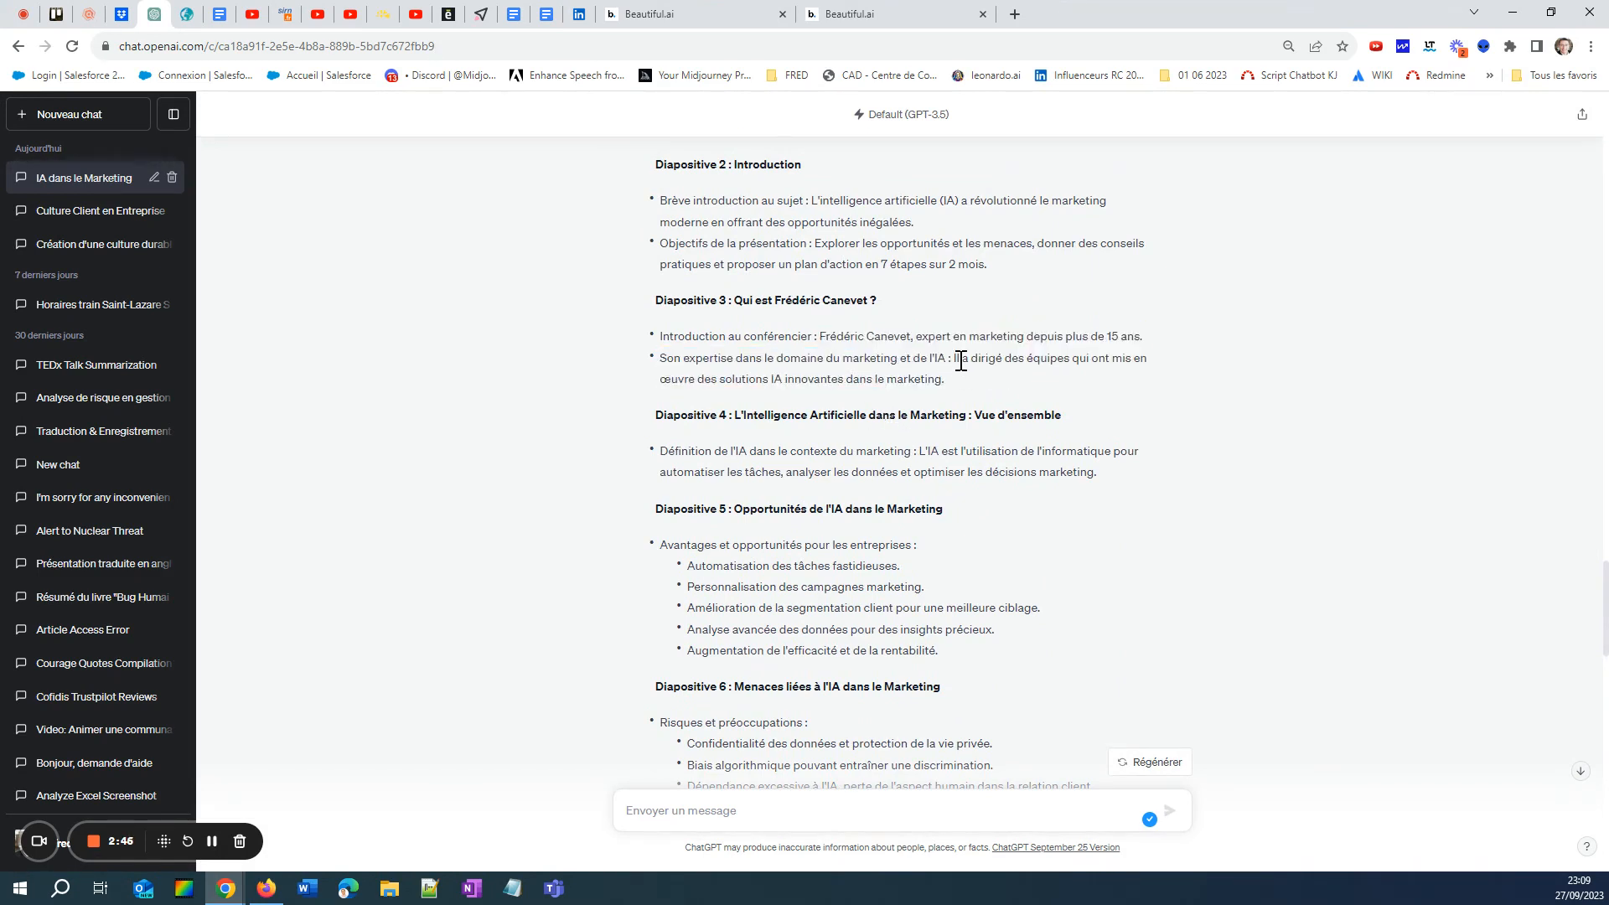
scroll(922, 587, "down", 20)
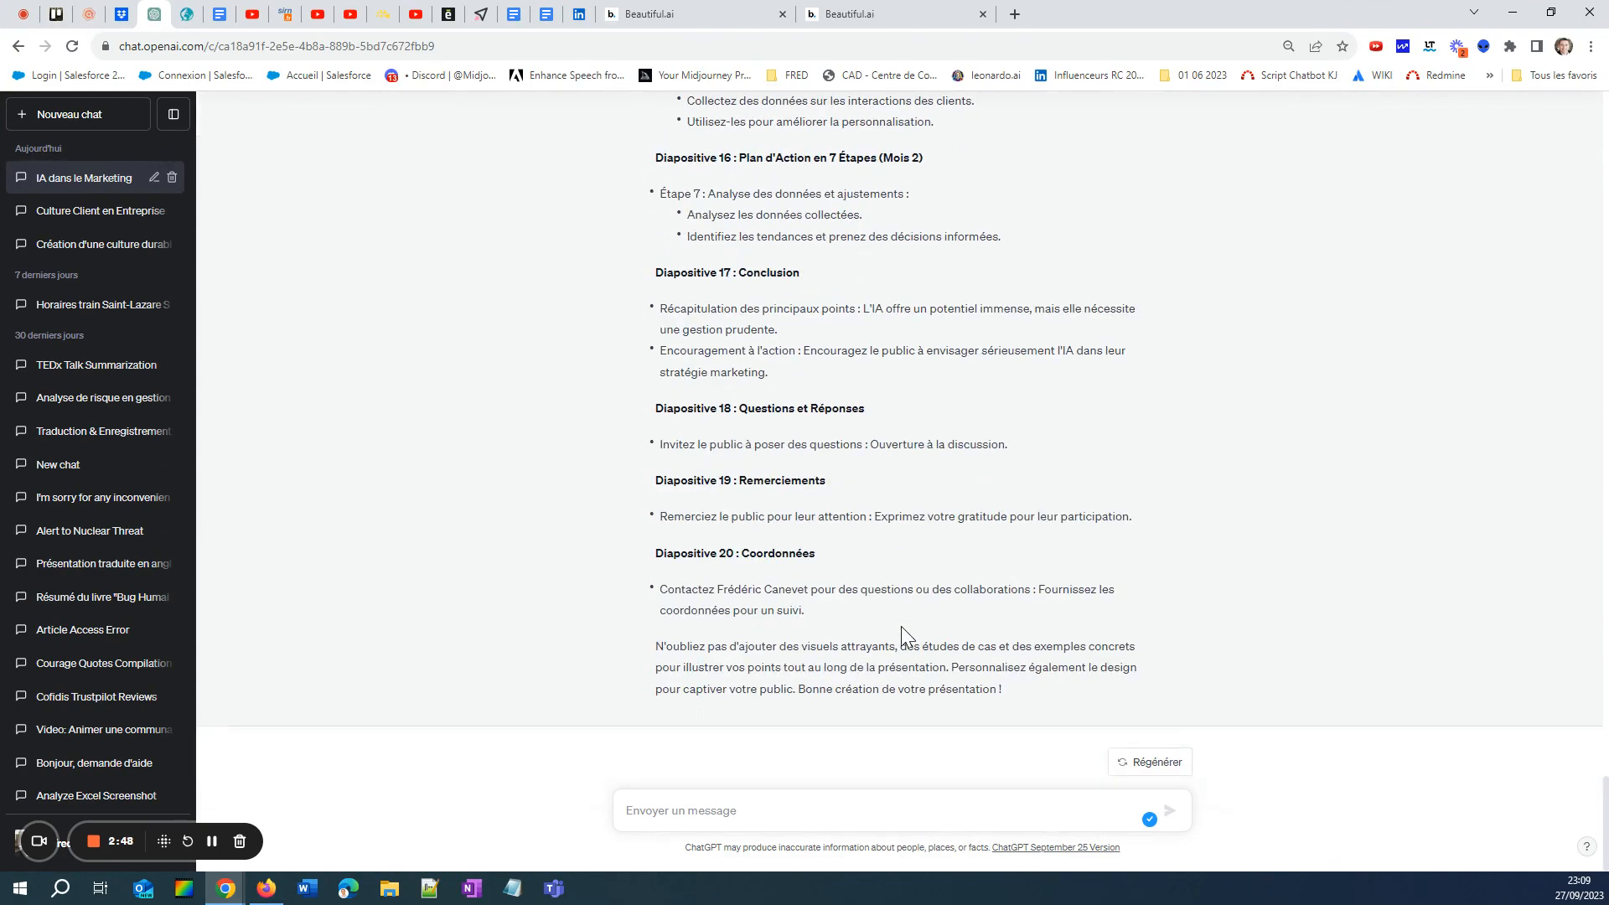
- Copy the expanded outline from "Diapositive 1 : Page de titre" through its closing note
left_click_drag(1029, 695, 833, 426)
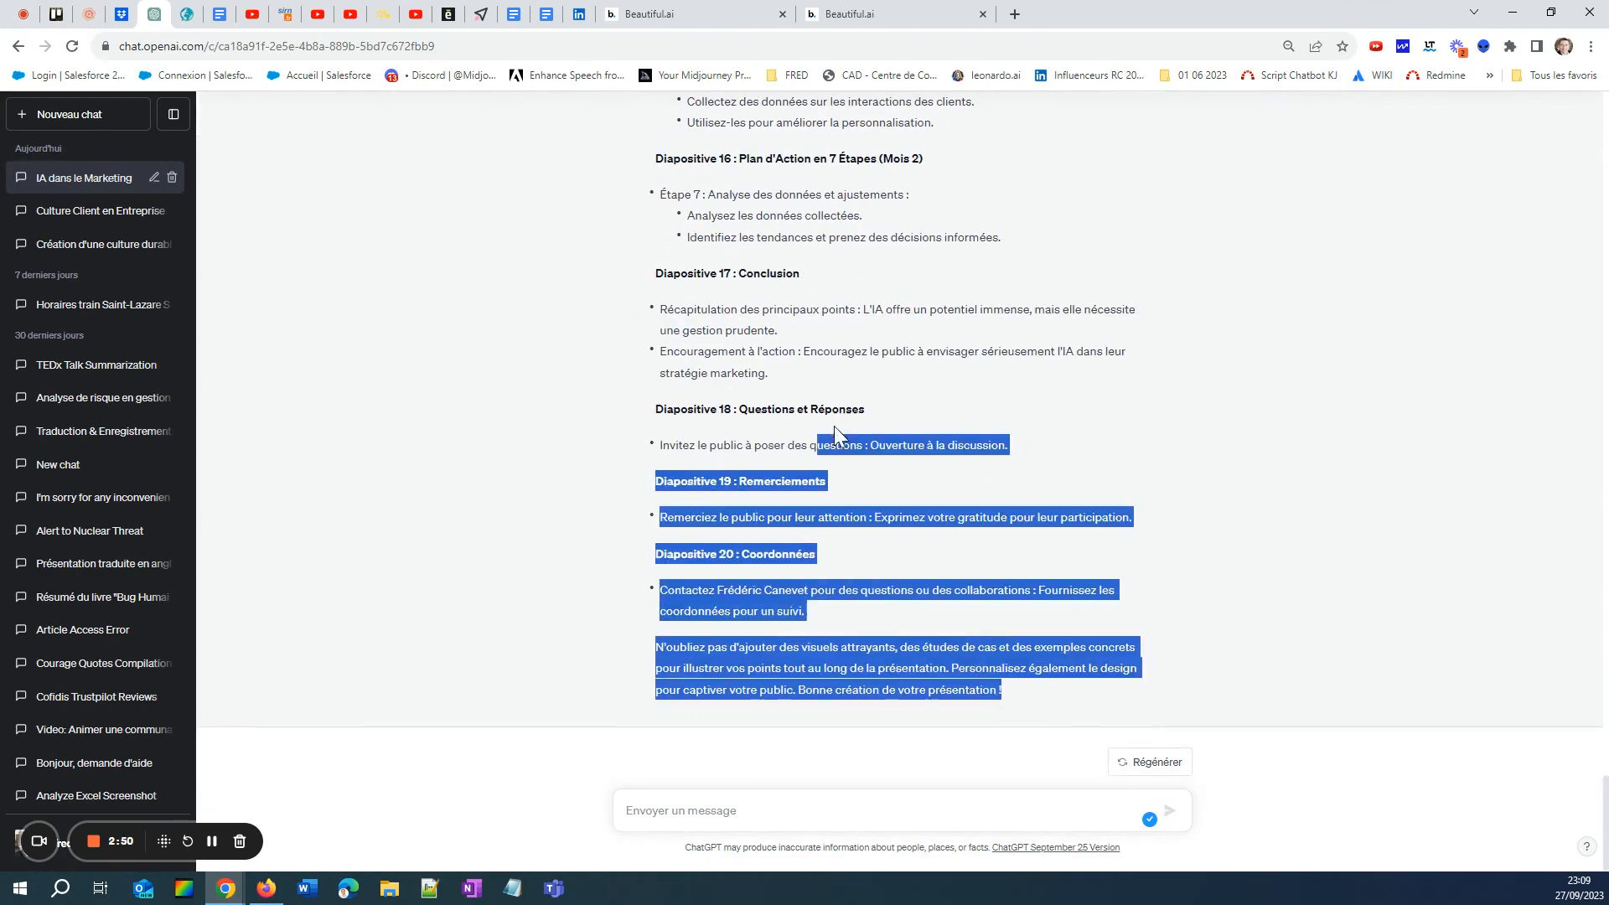
scroll(806, 454, "up", 20)
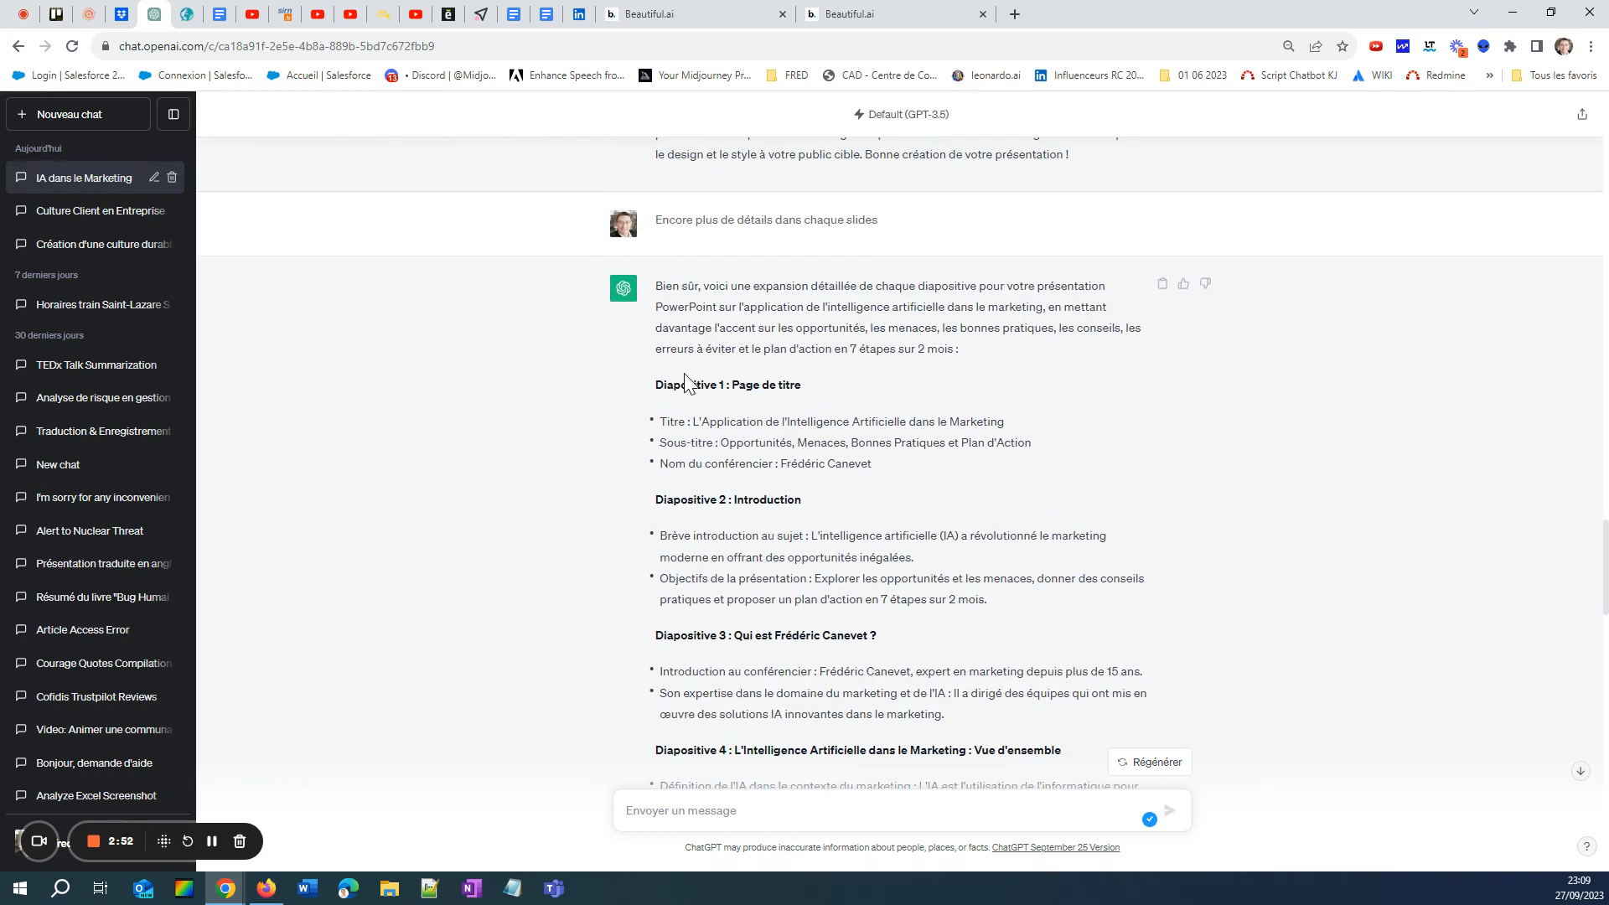
mouse_move(685, 383)
left_mouse_down()
mouse_move(641, 383)
mouse_move(663, 392)
mouse_move(667, 367)
left_mouse_up()
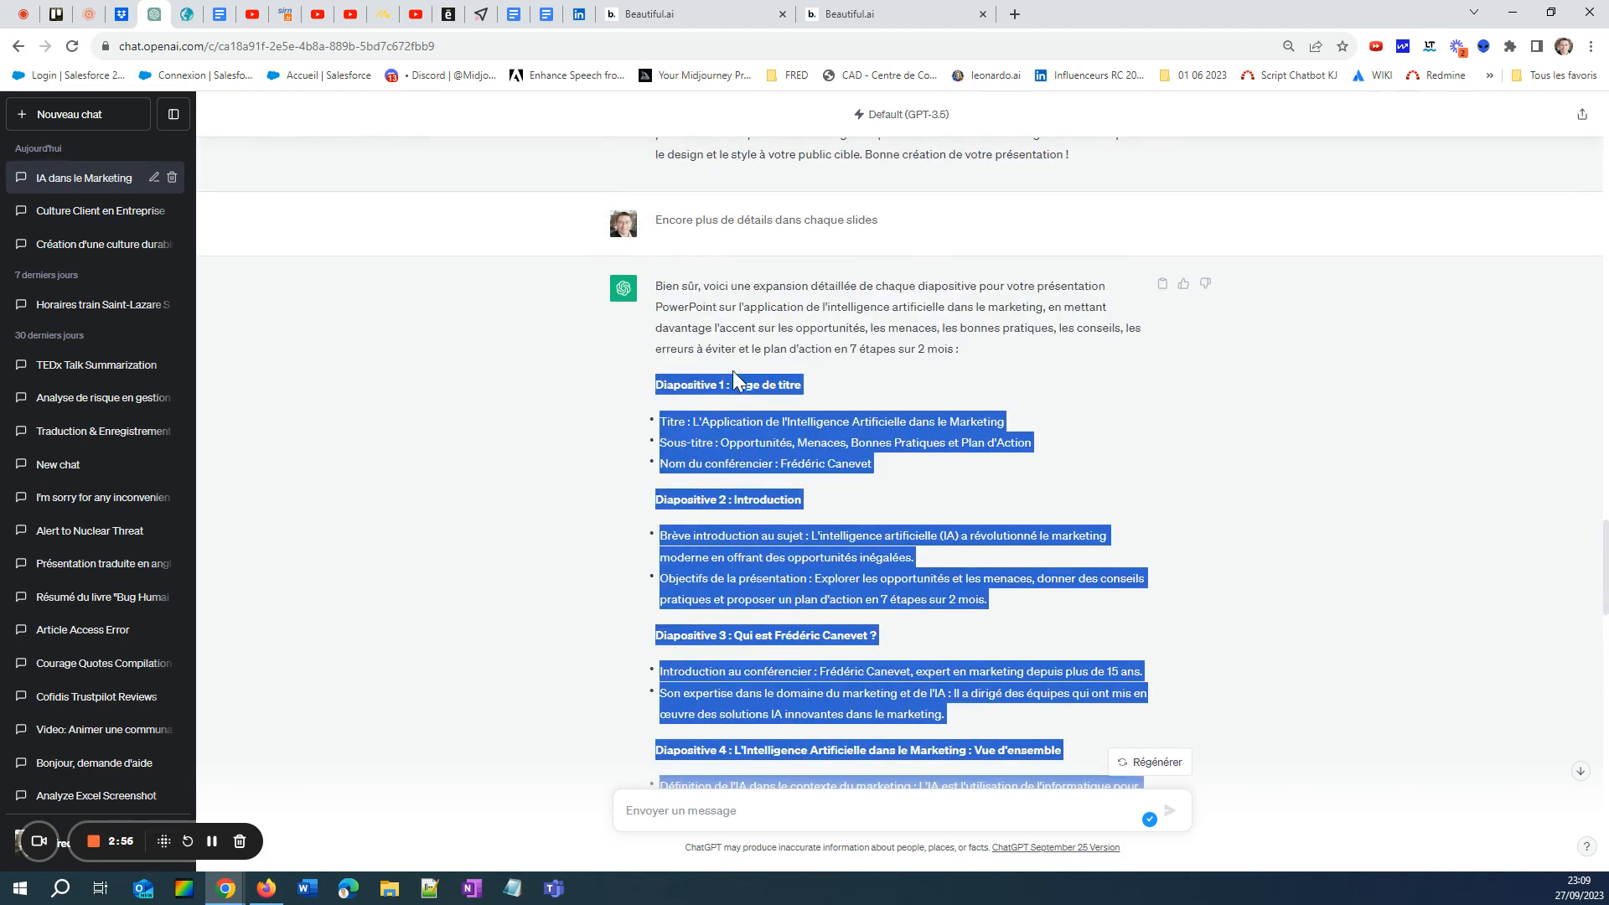
- Switch to the second open Beautiful.ai page and load the site address without "library"
left_click(657, 18)
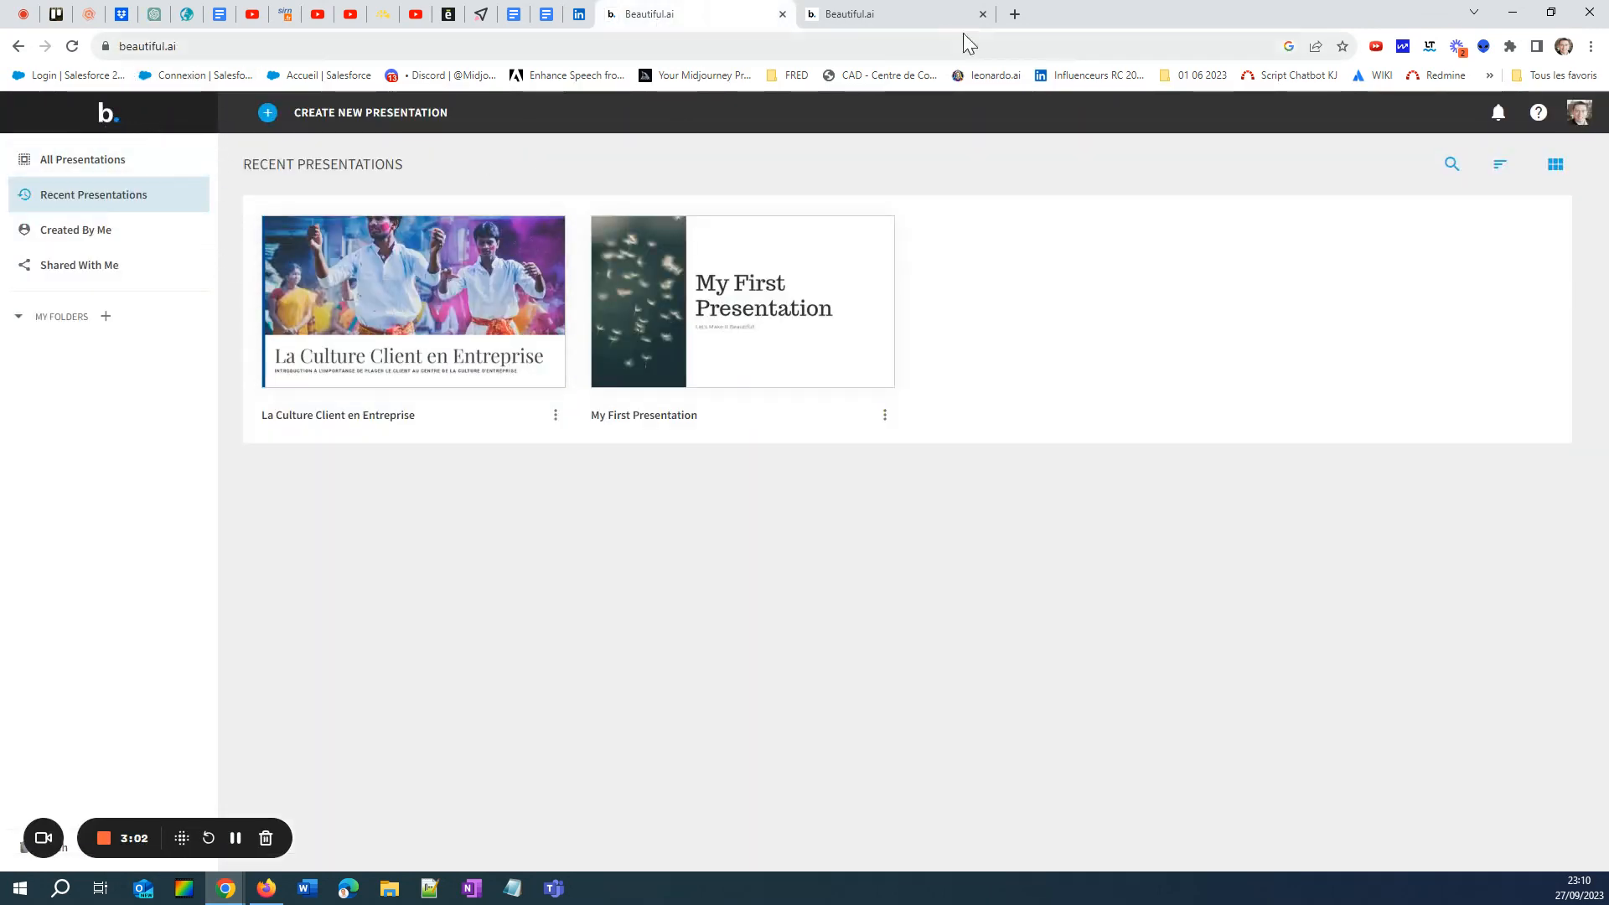
left_click(914, 15)
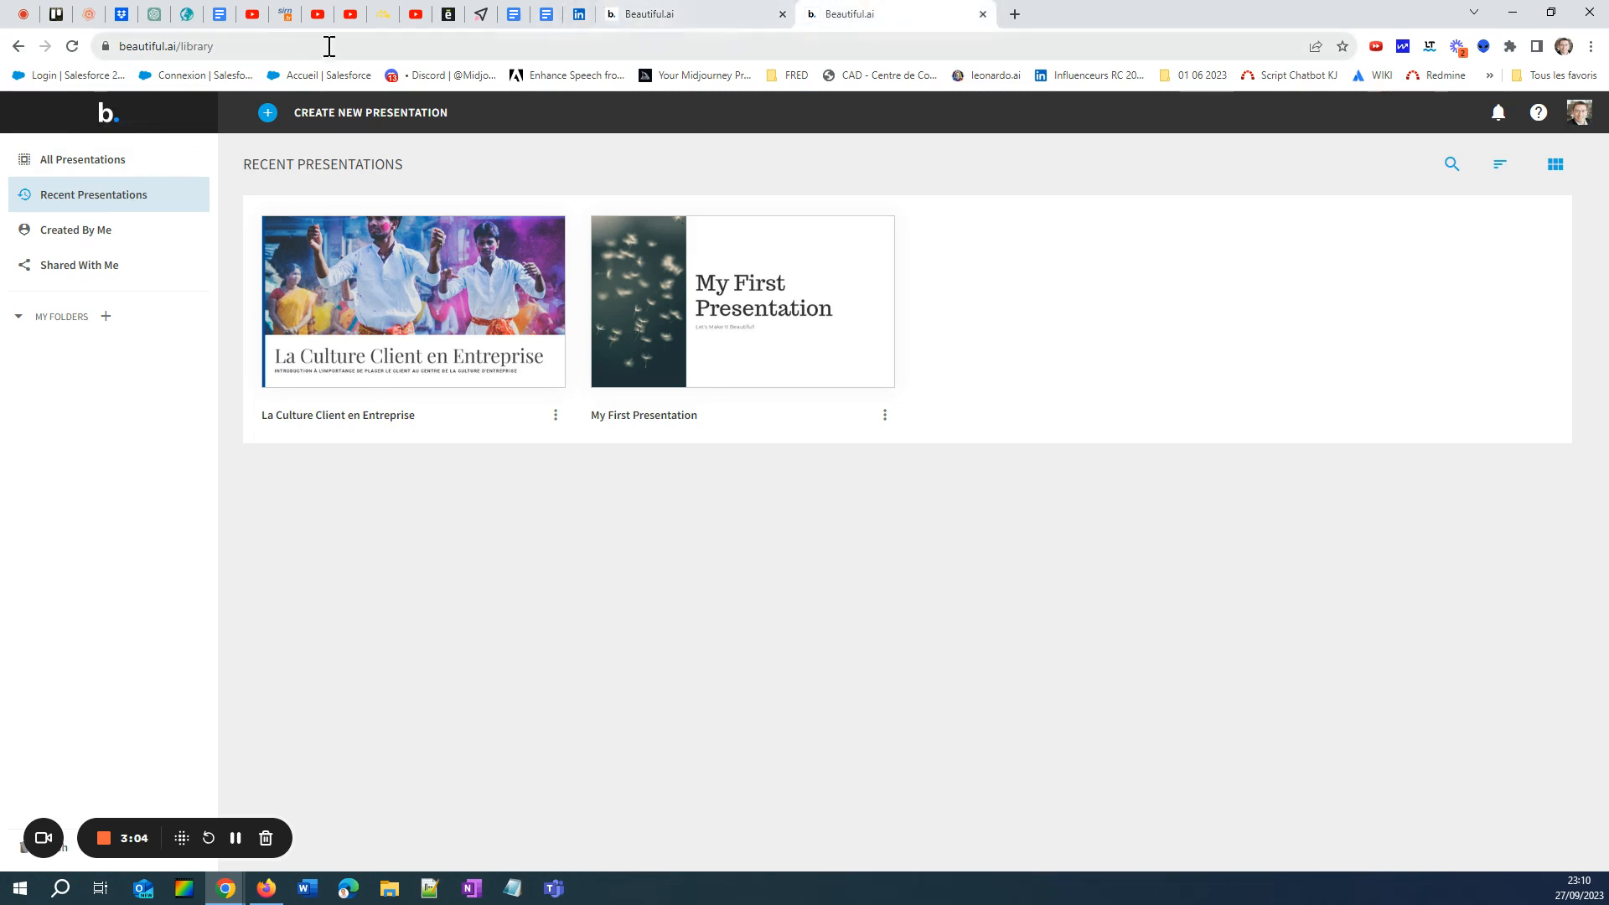
left_click(186, 45)
double_click(186, 46)
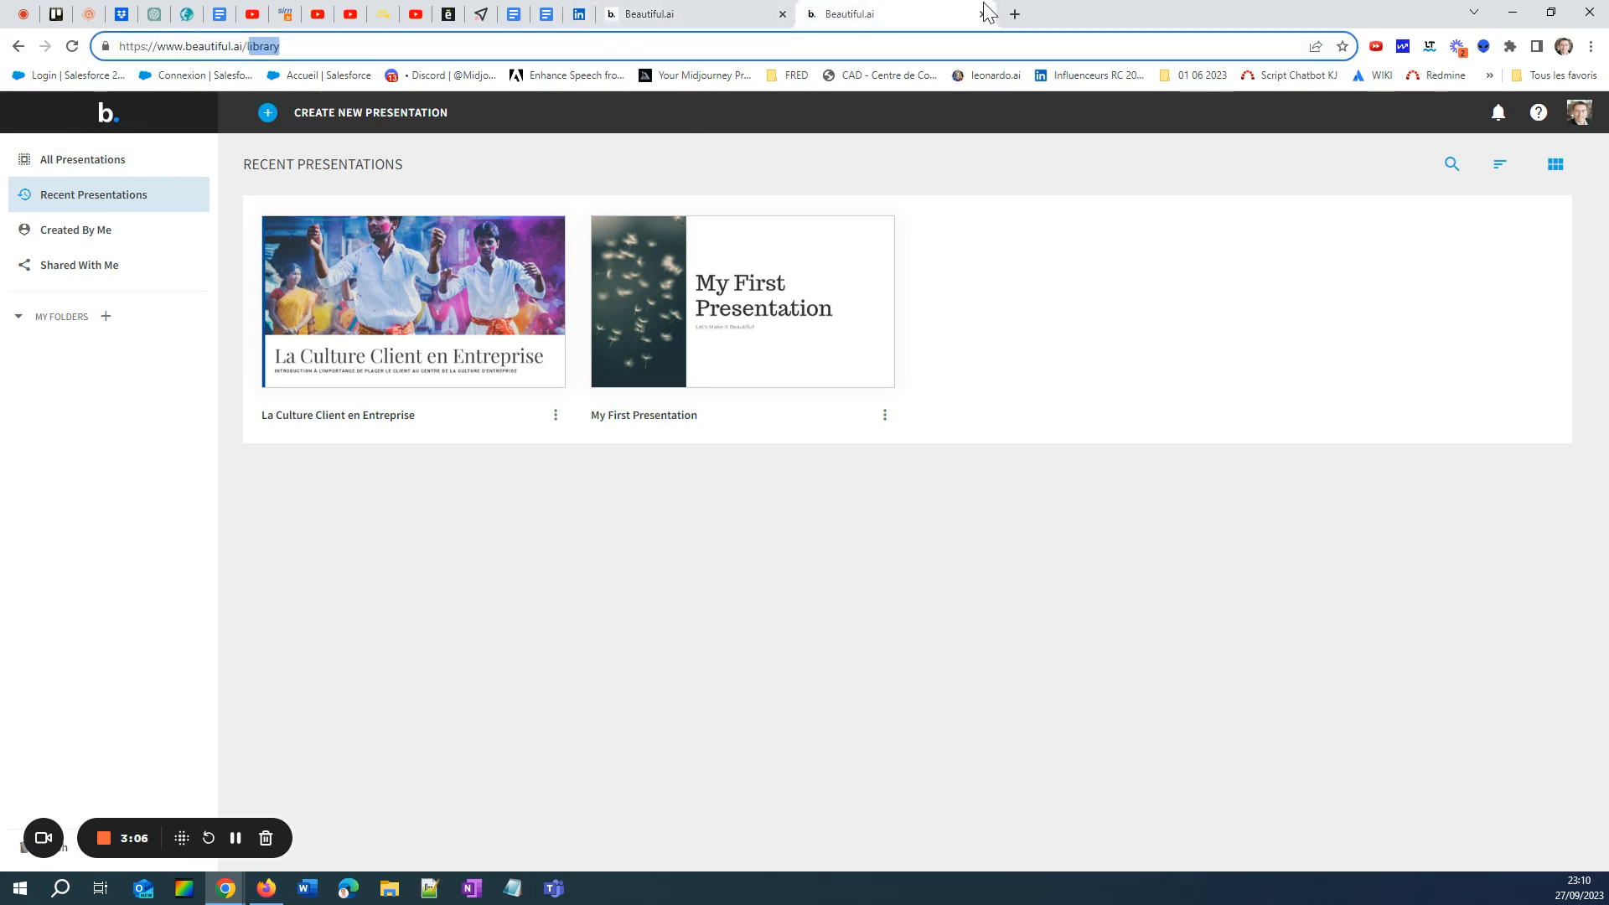
key("BackSpace")
key("Return")
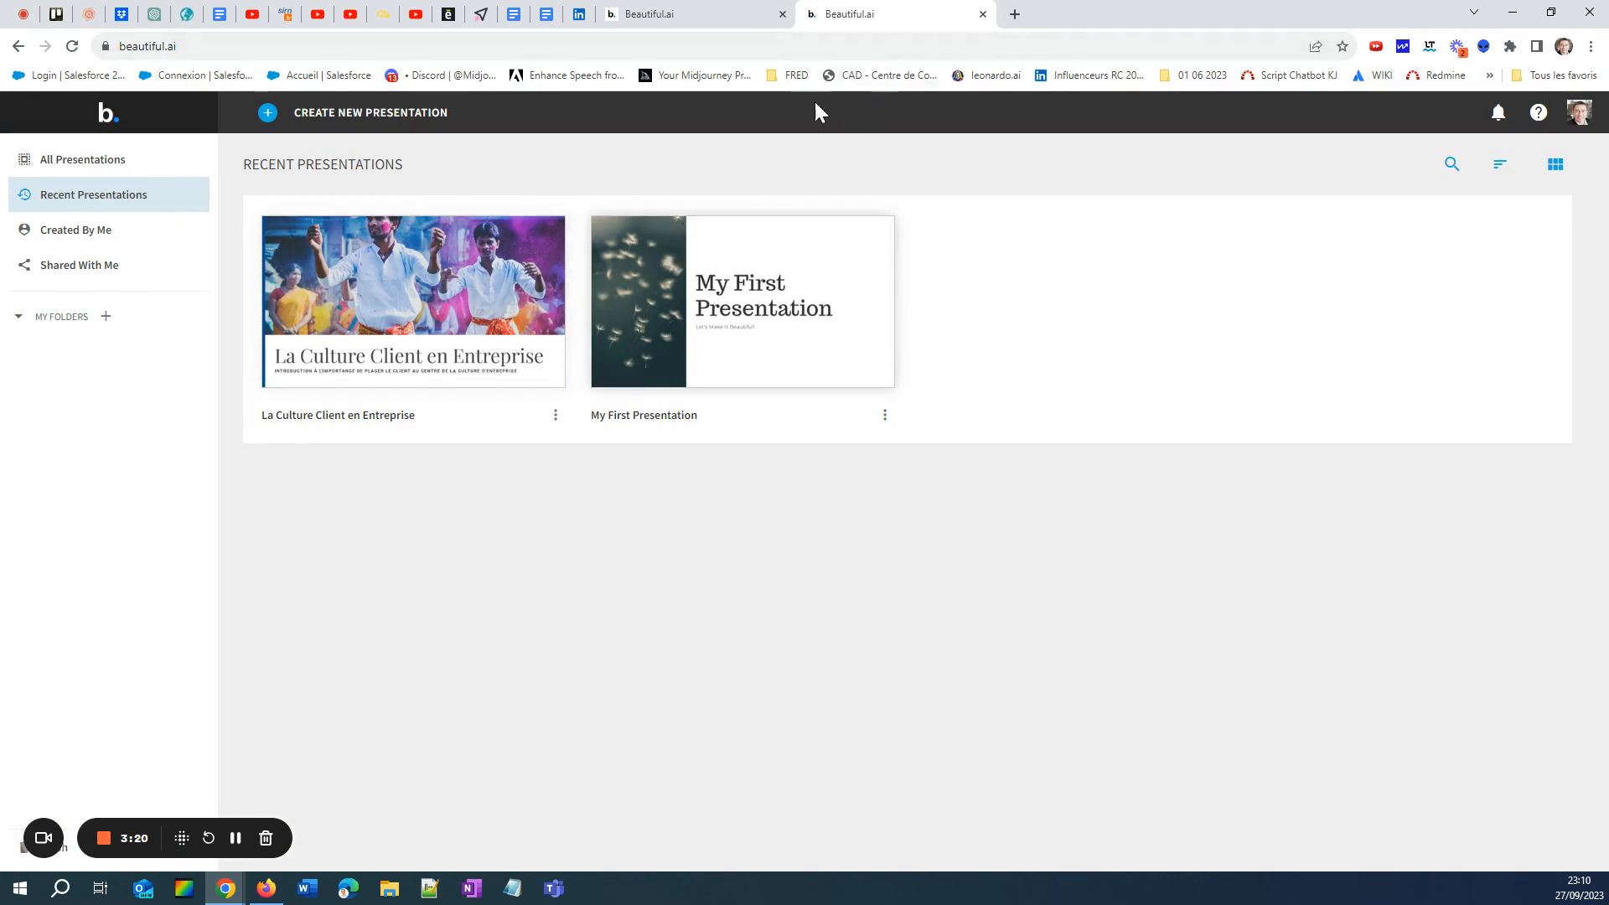
- Start a new presentation with Designer Bot AI and paste the copied outline as additional text context
left_click(268, 116)
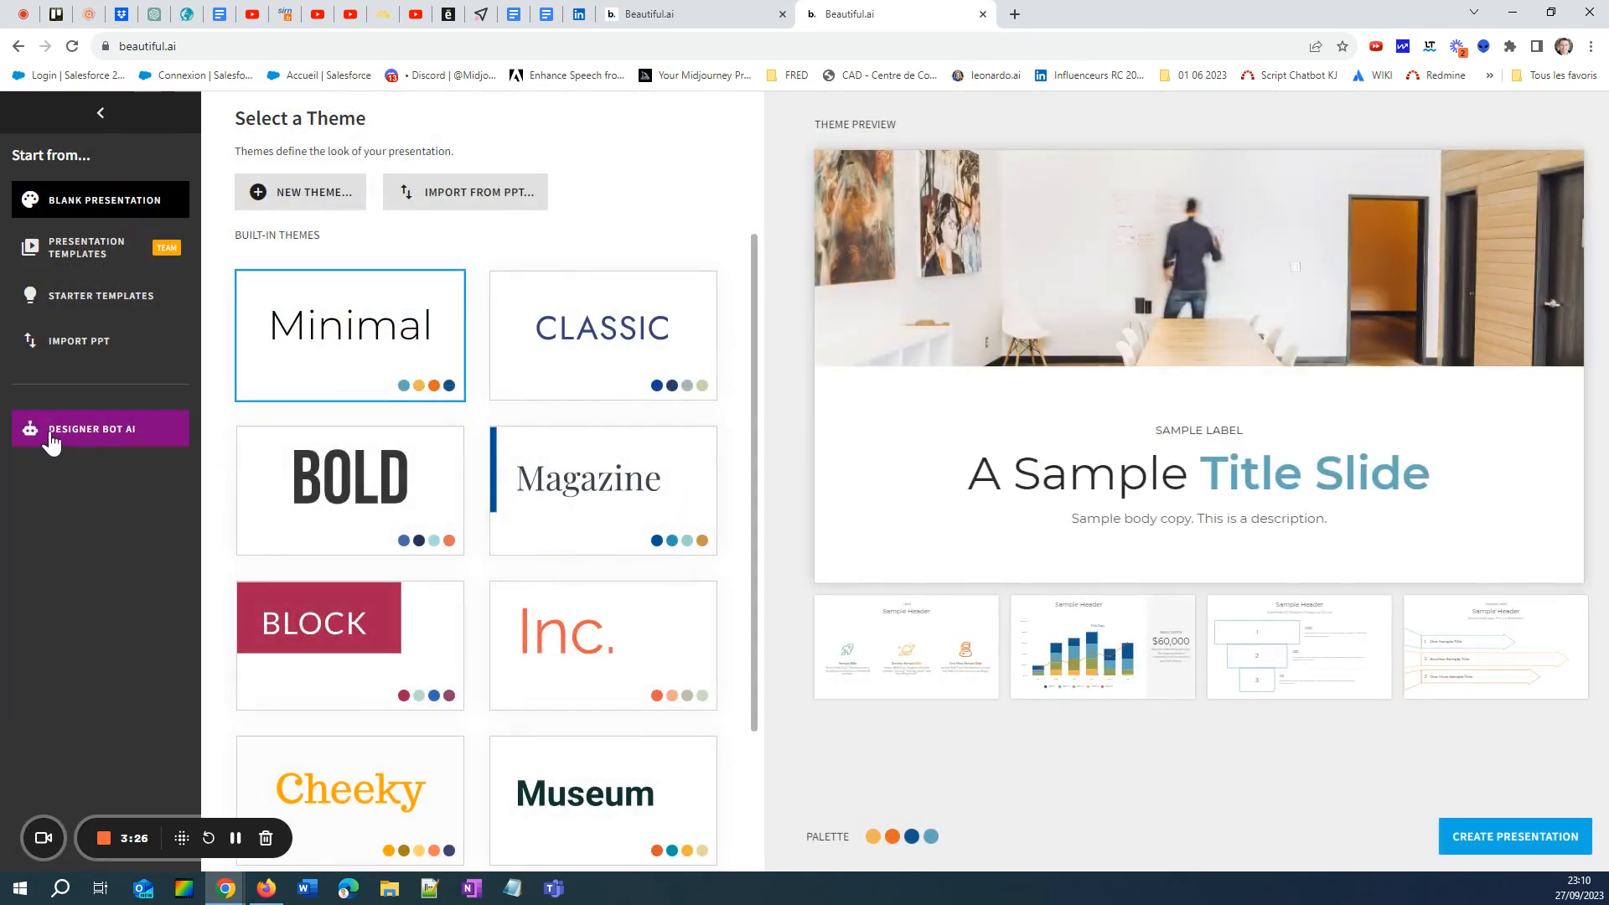
left_click(52, 438)
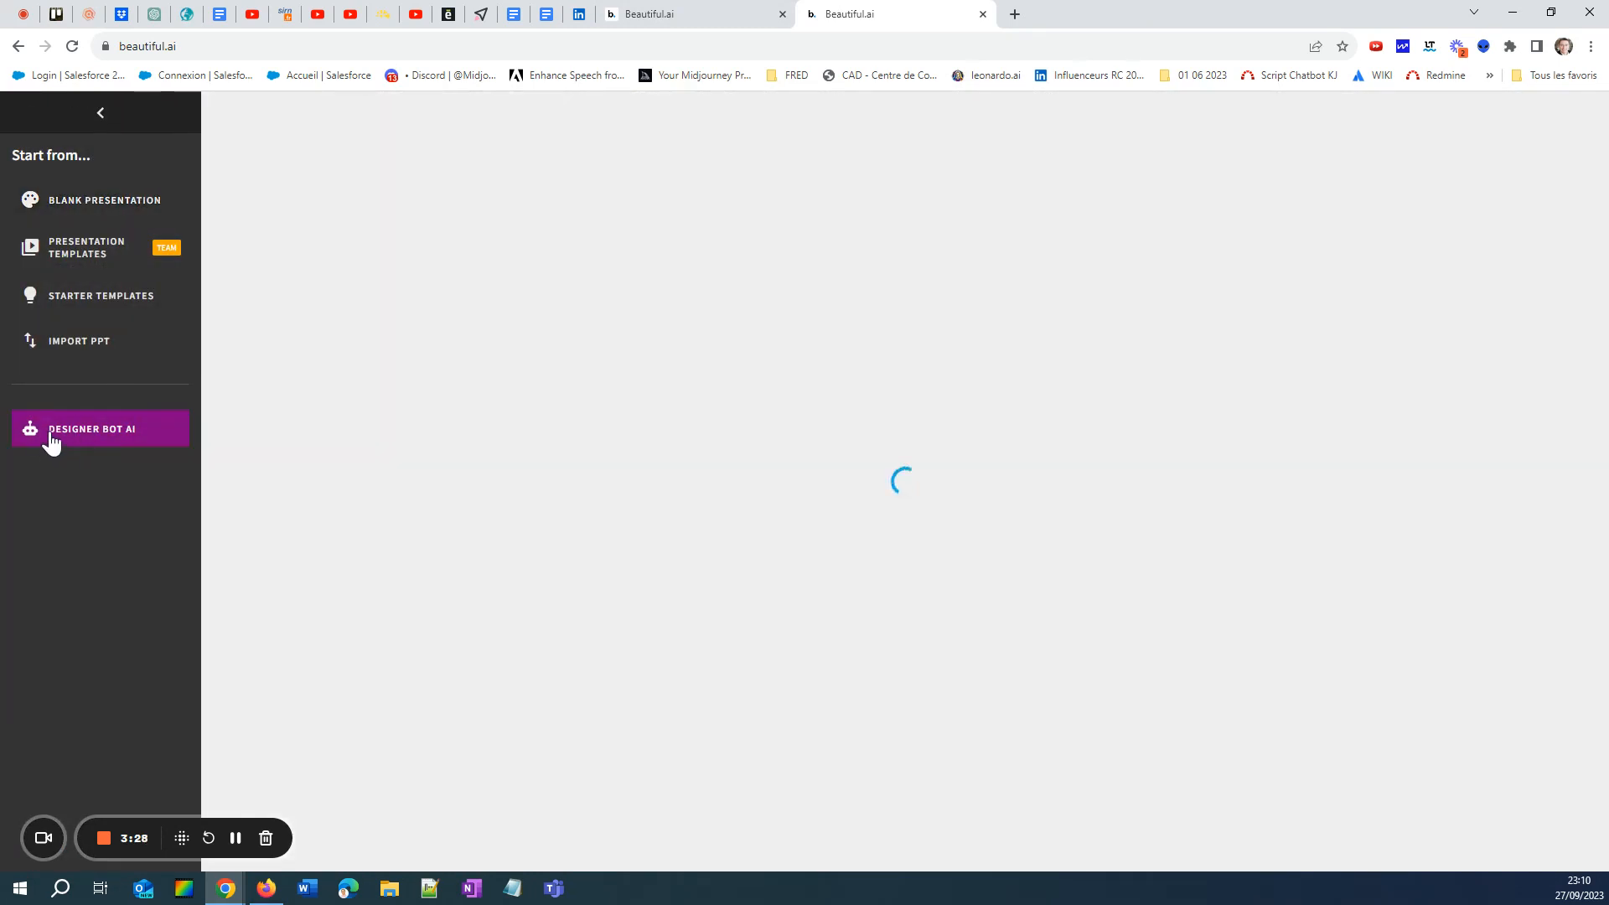
left_click(339, 320)
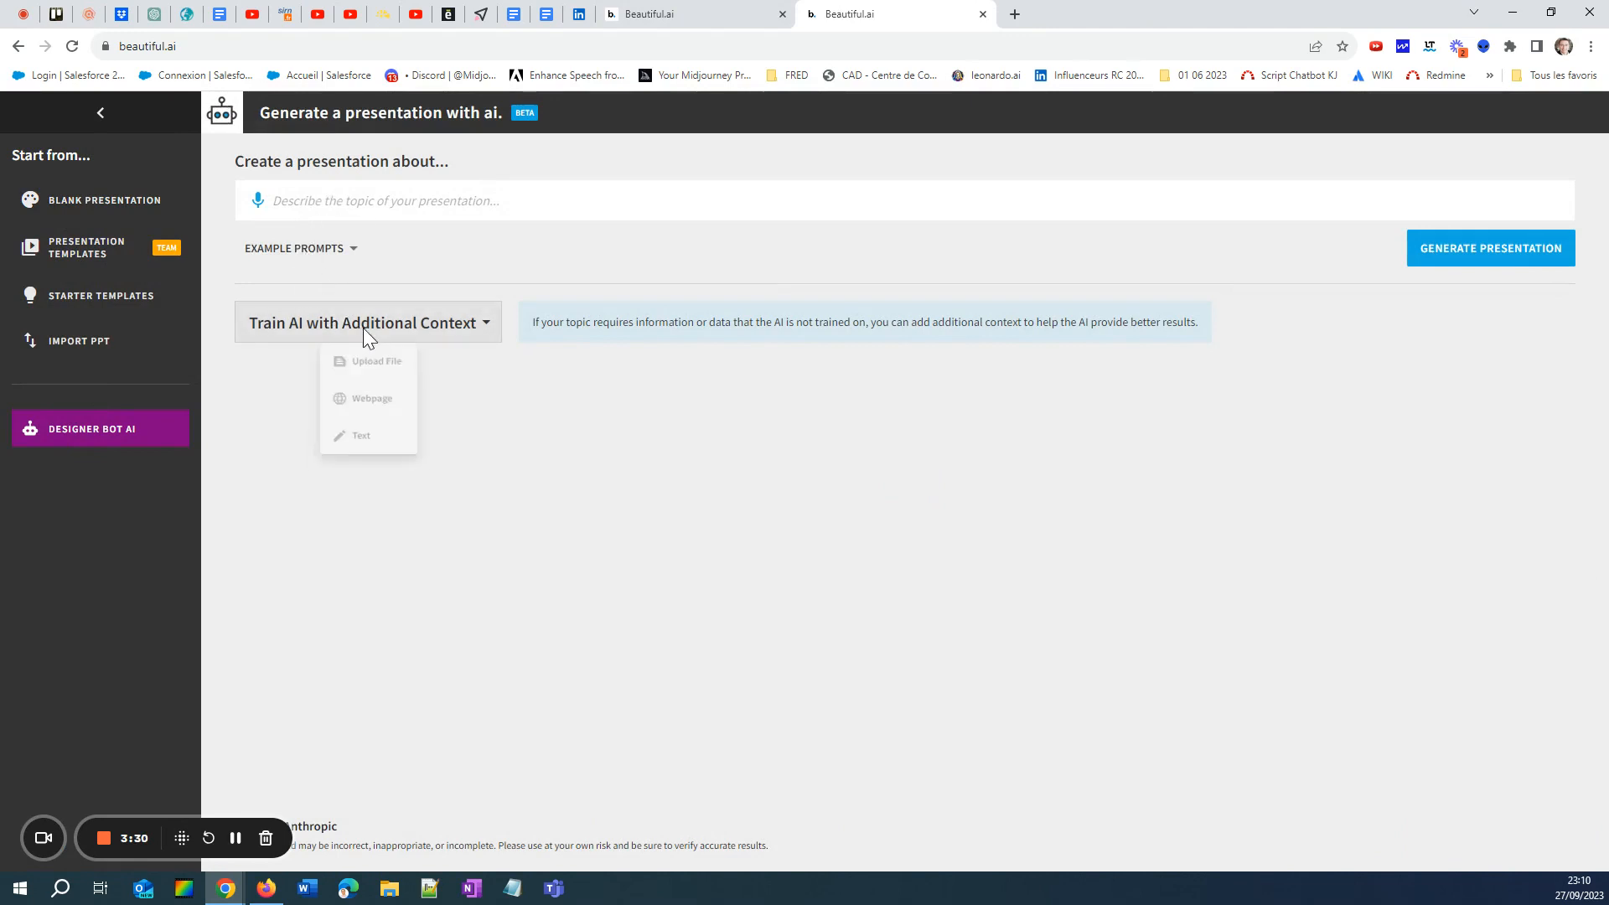
left_click(325, 404)
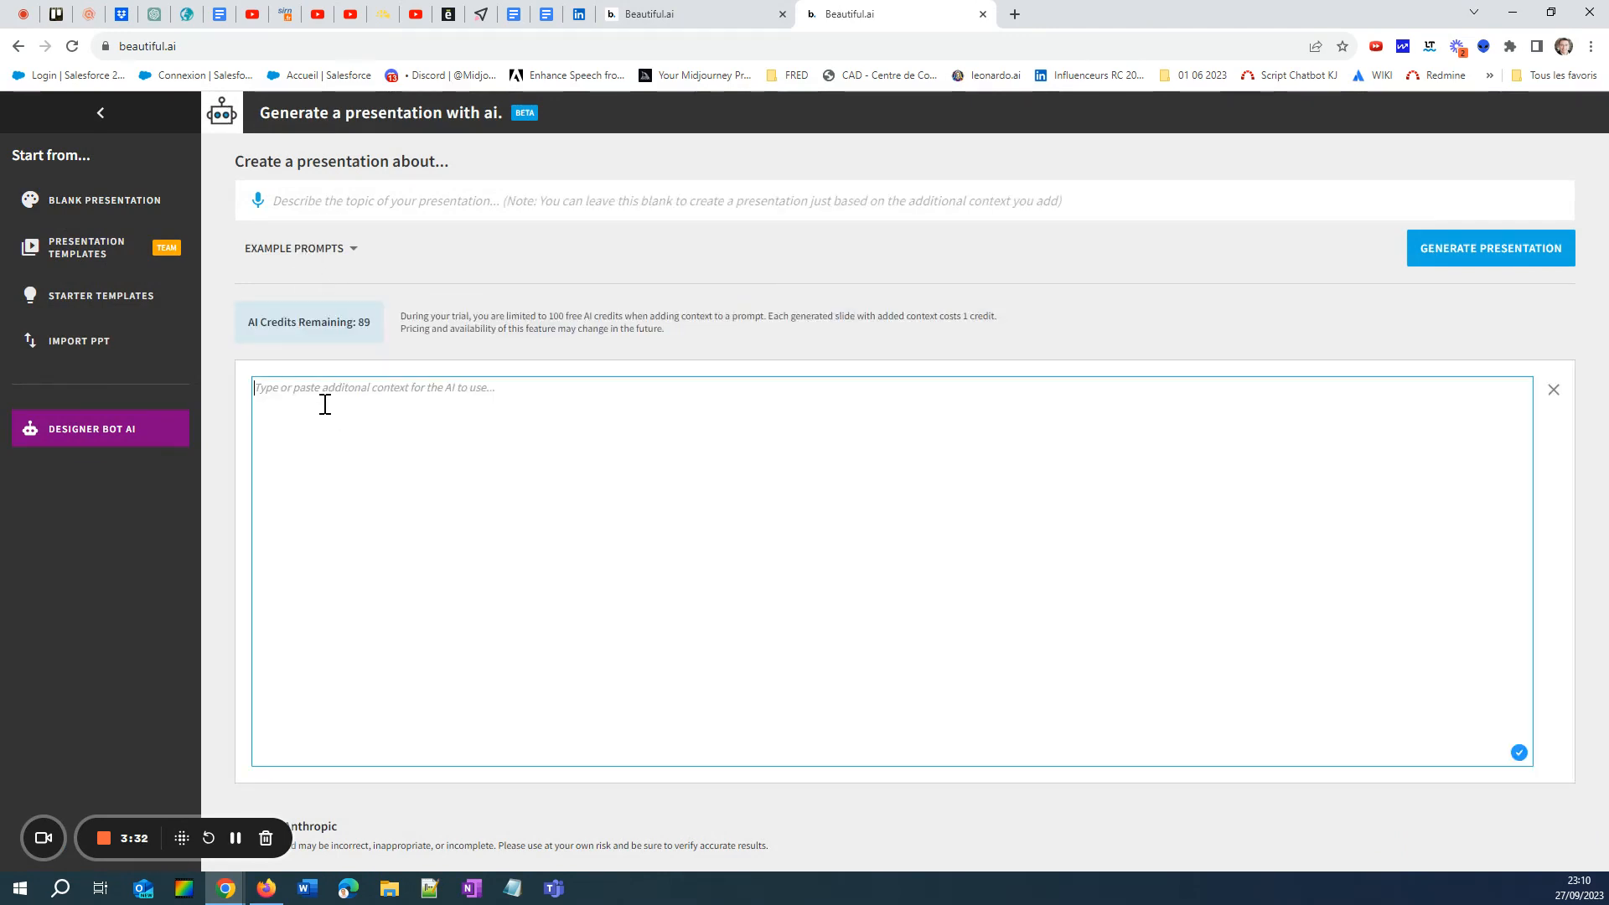
key("ctrl+v")
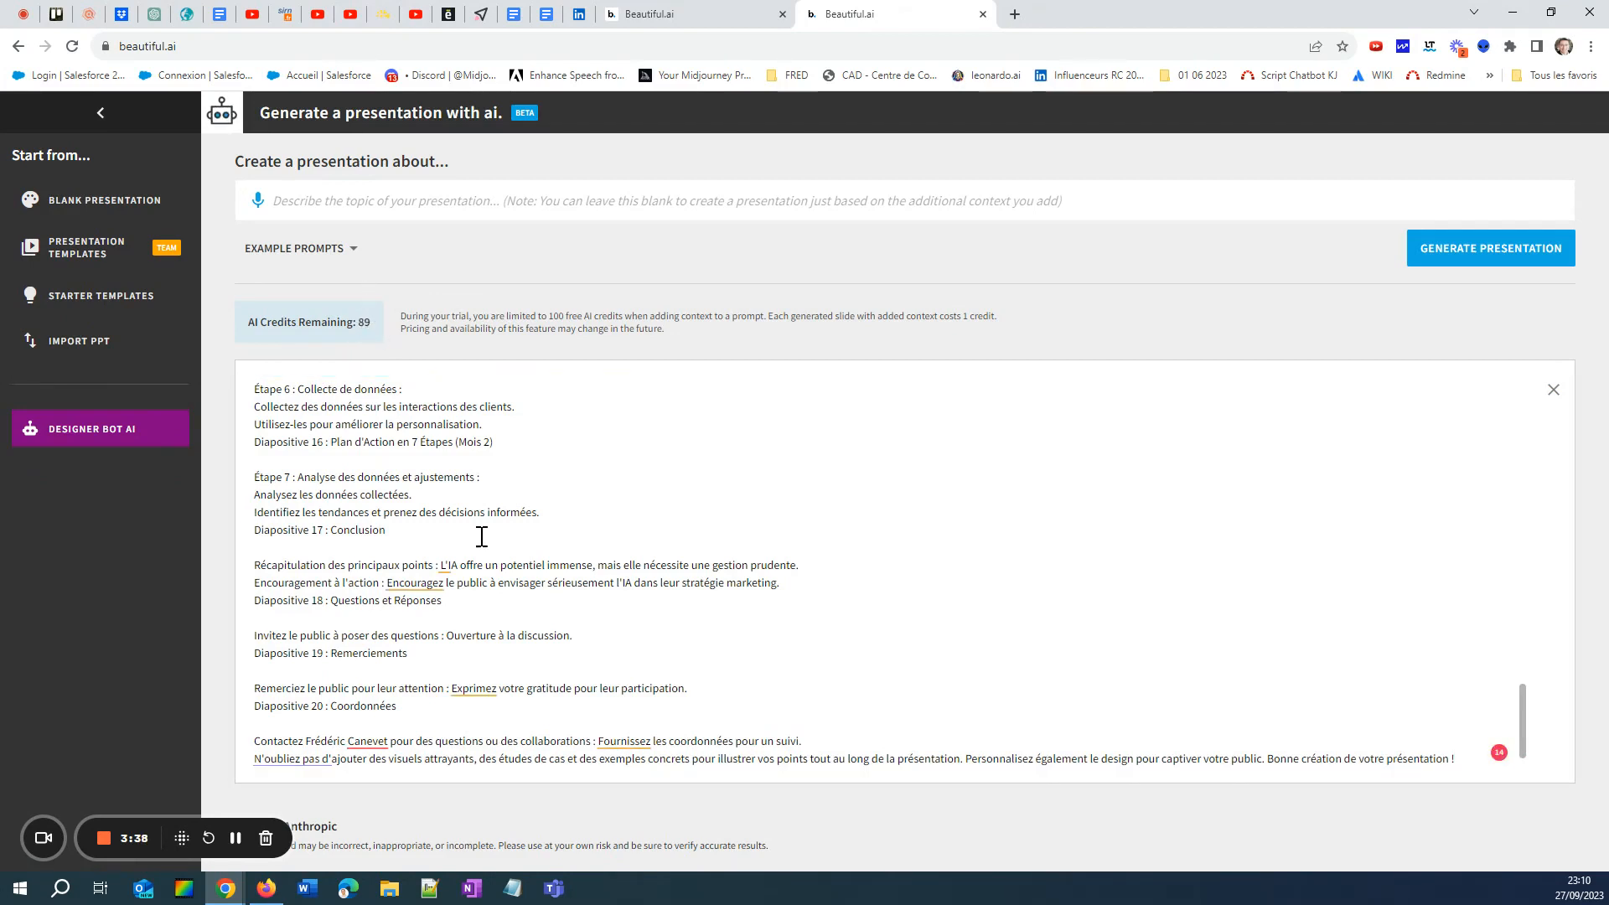
- Check the pasted outline from first to last slide and generate the presentation with the topic left blank
scroll(461, 515, "down", 1)
scroll(461, 516, "up", 5)
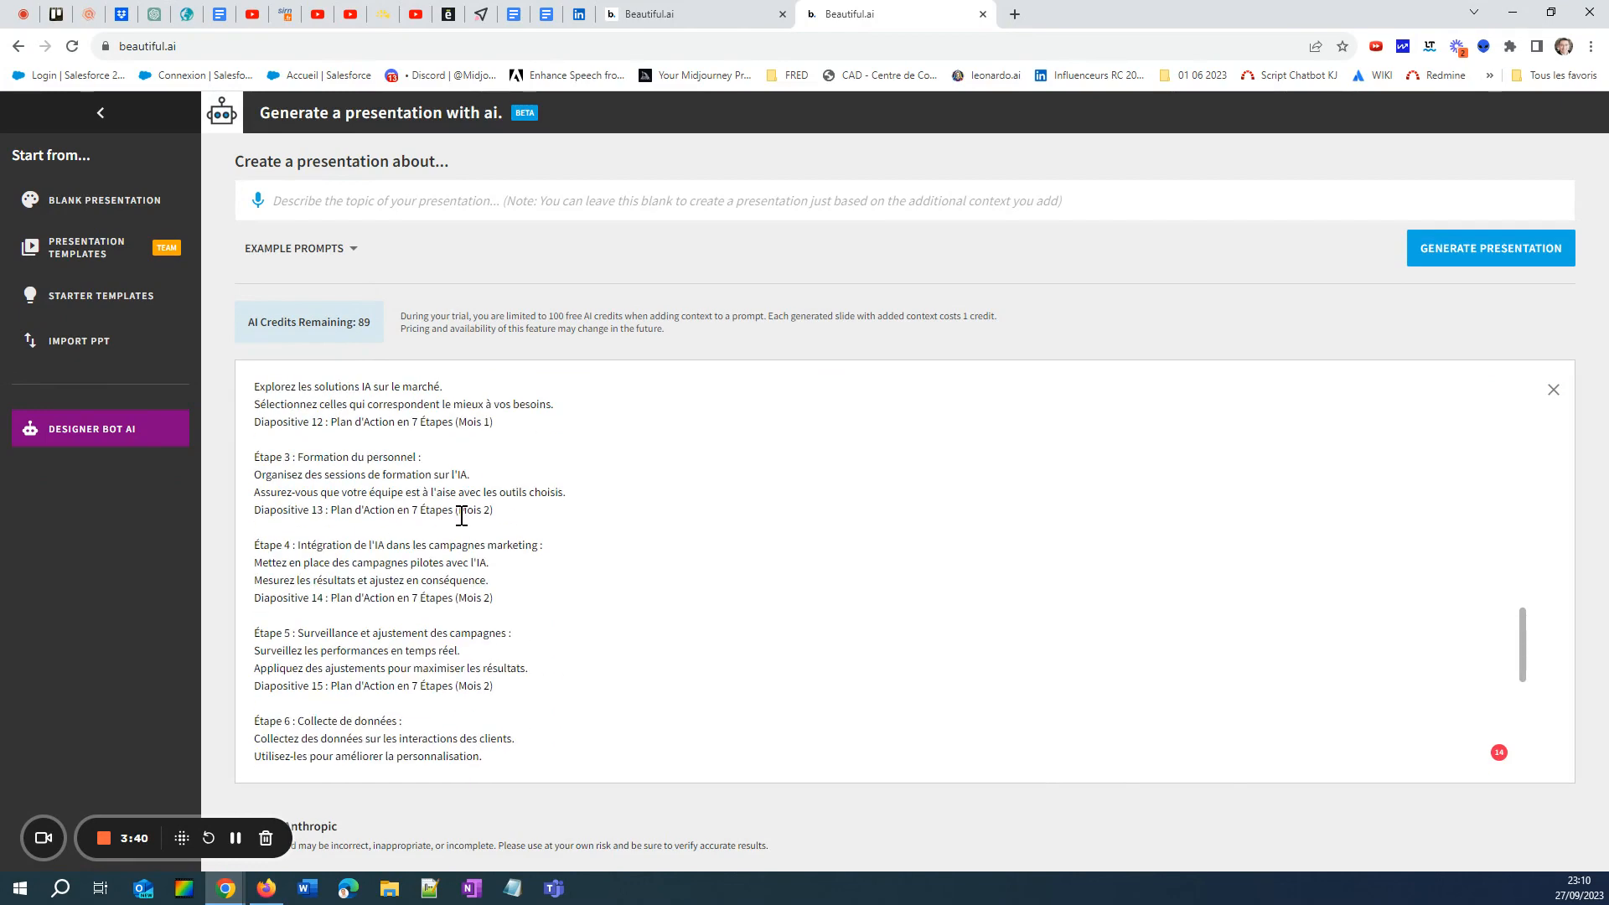
scroll(461, 516, "up", 15)
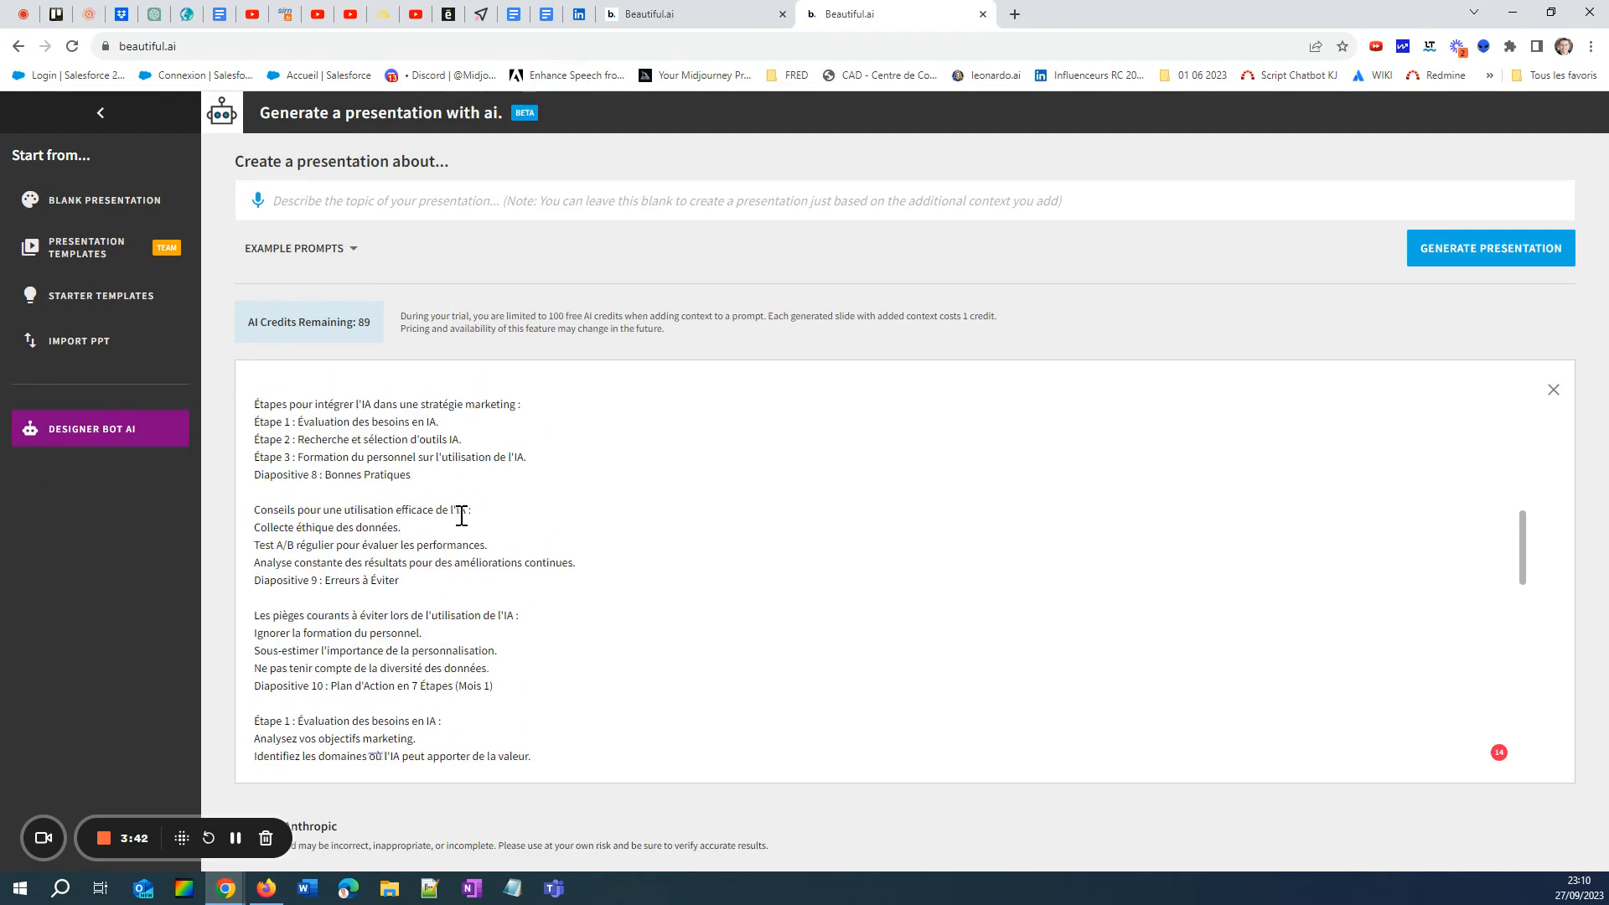
scroll(460, 516, "up", 1)
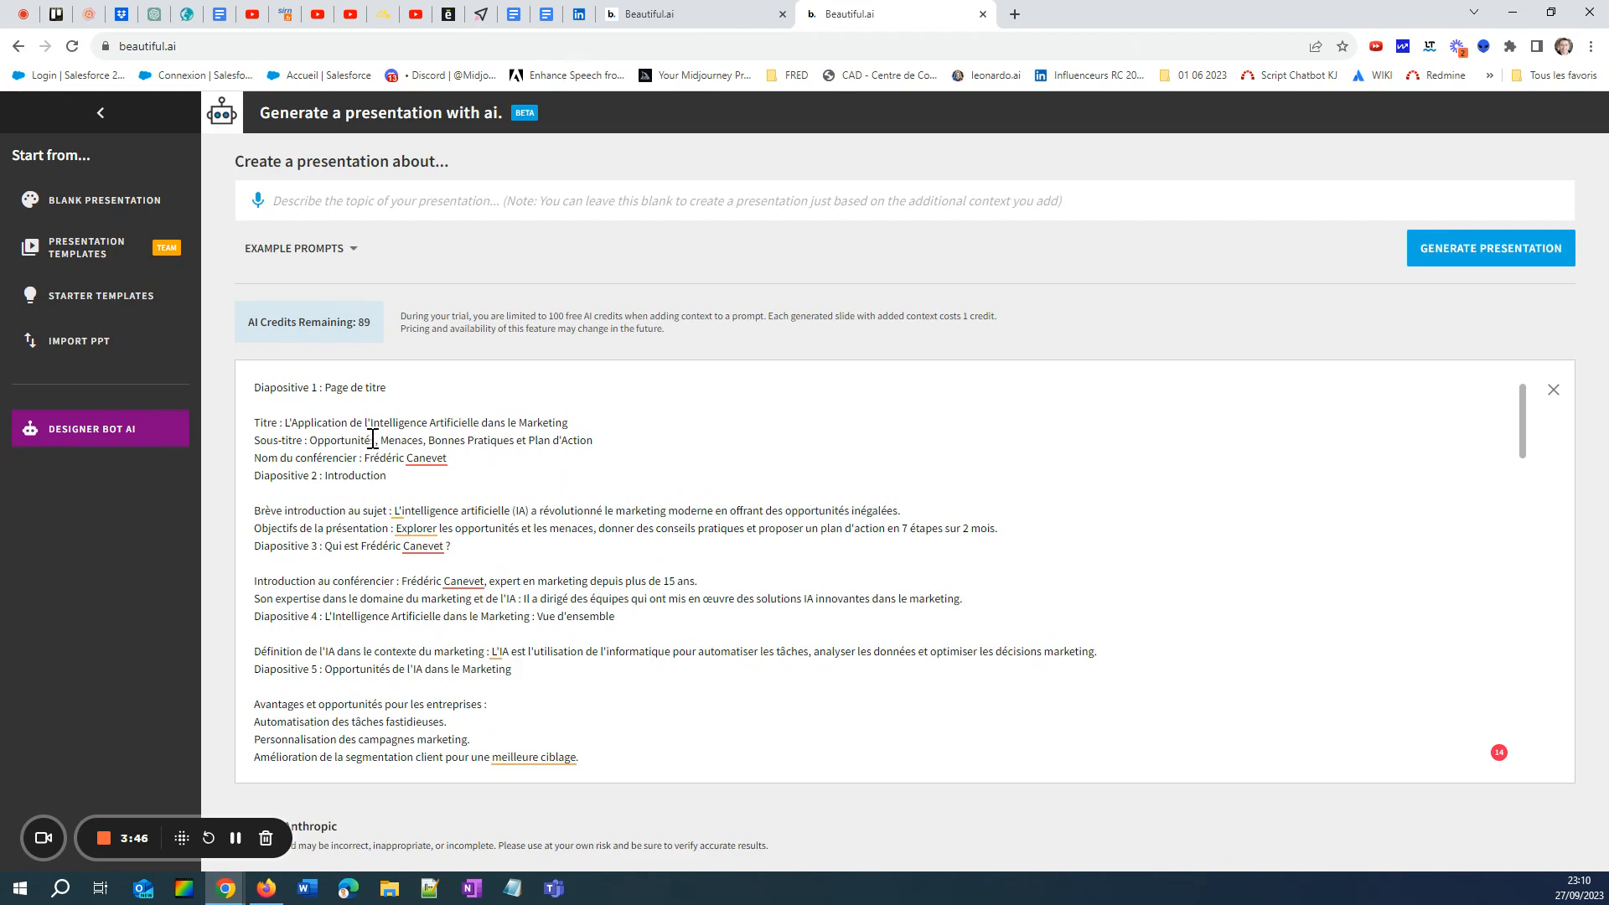
scroll(404, 450, "down", 20)
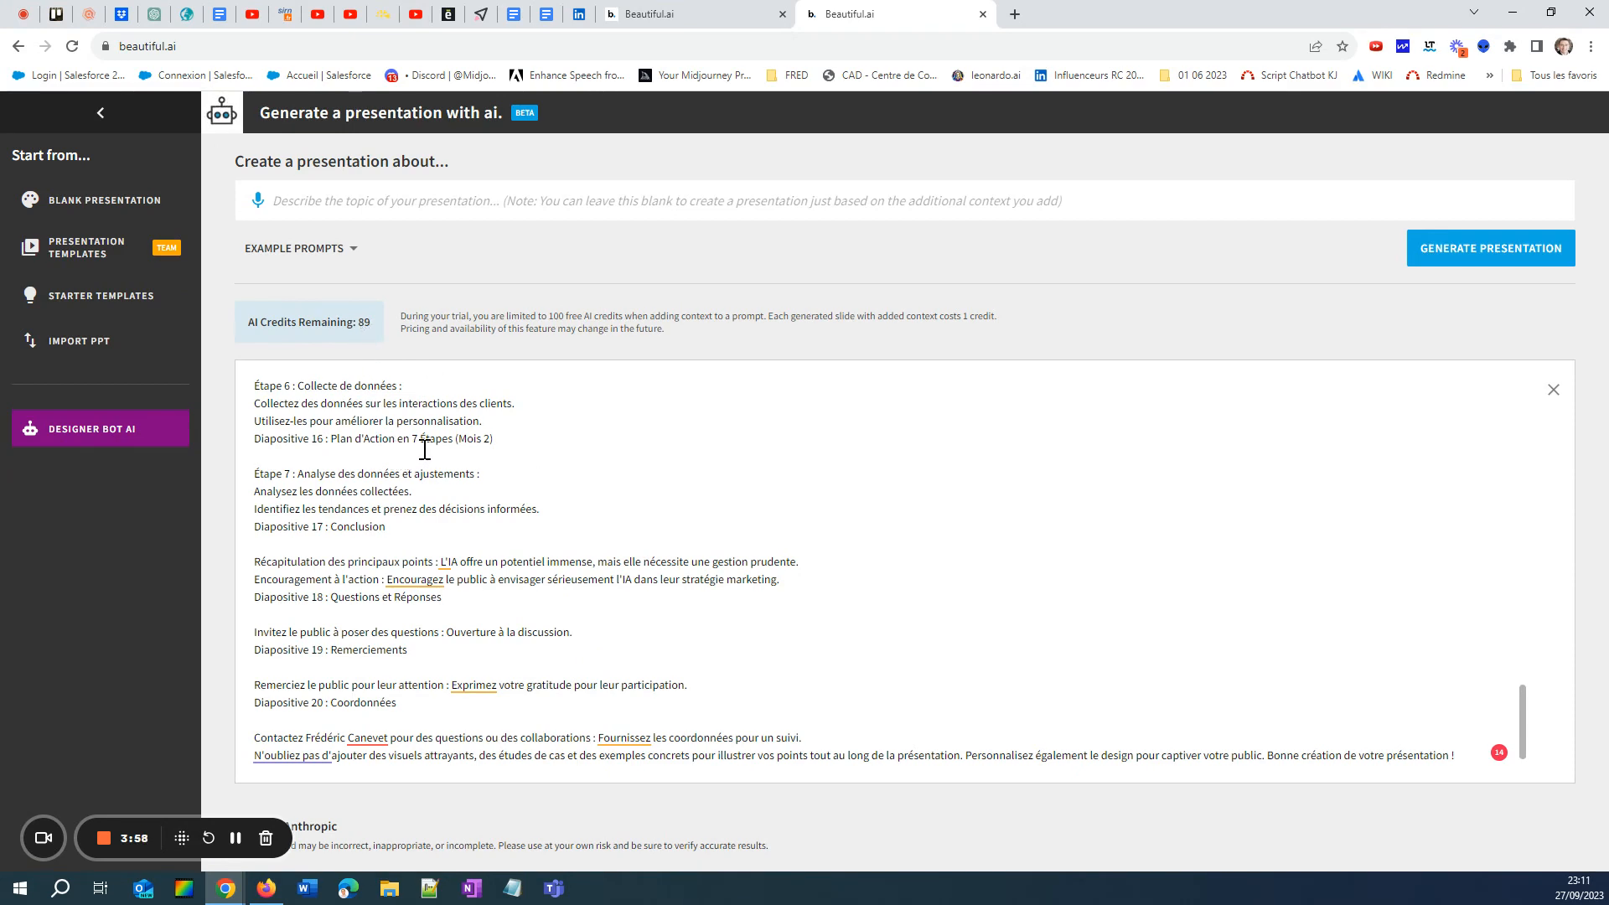
left_click(1462, 252)
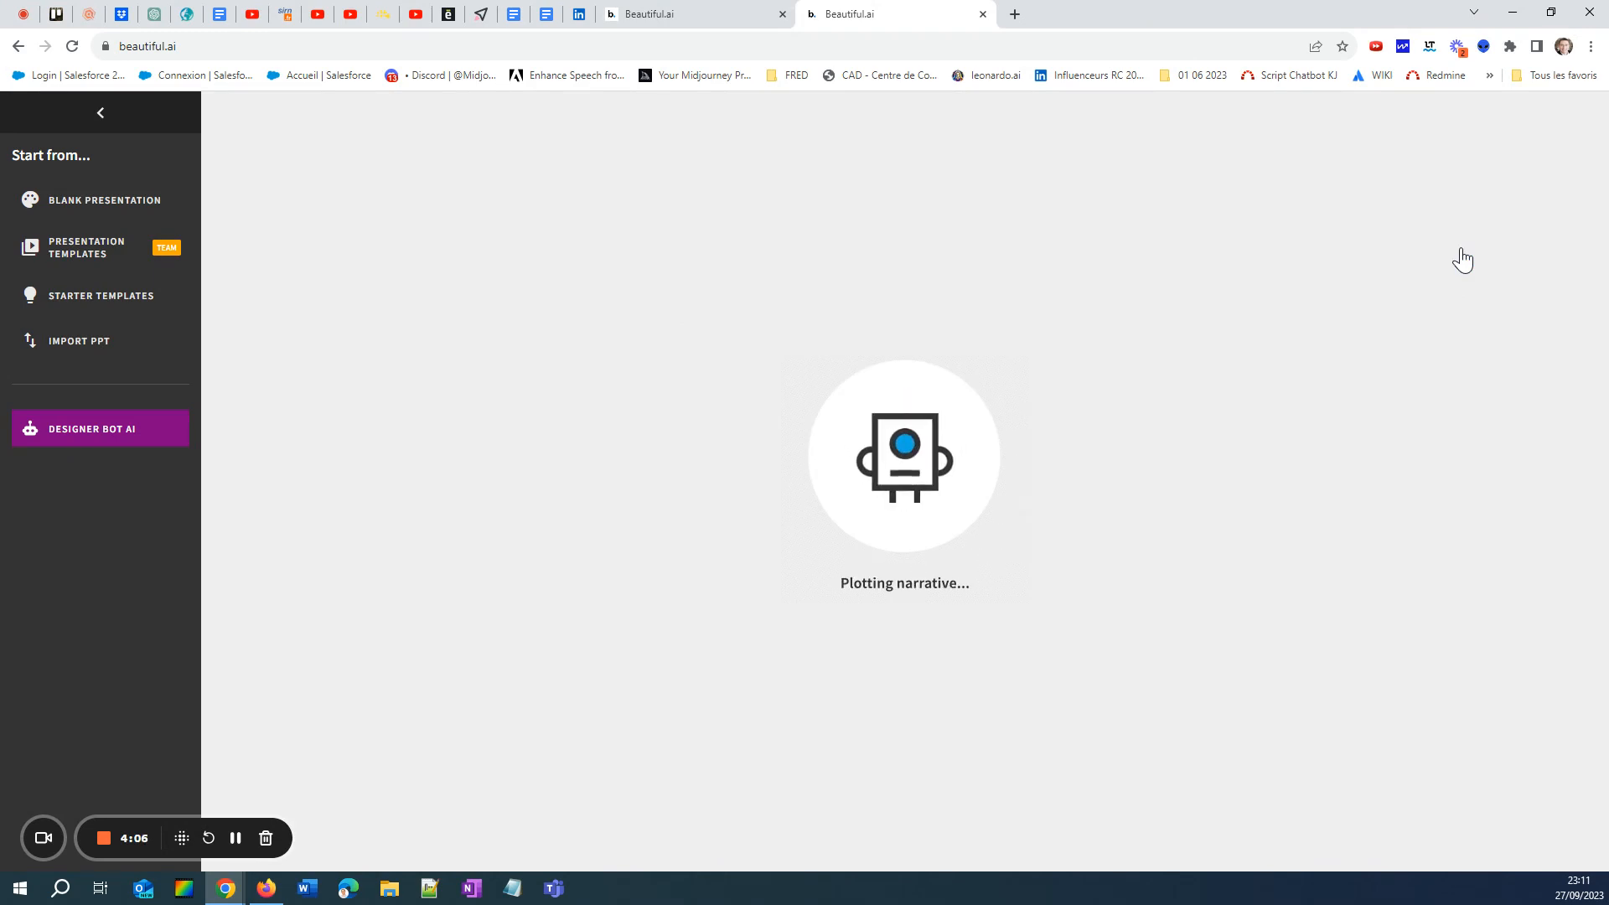
- Switch to ChatGPT and review the expanded outline from the title slide through the slides on AI opportunities and threats
left_click(155, 14)
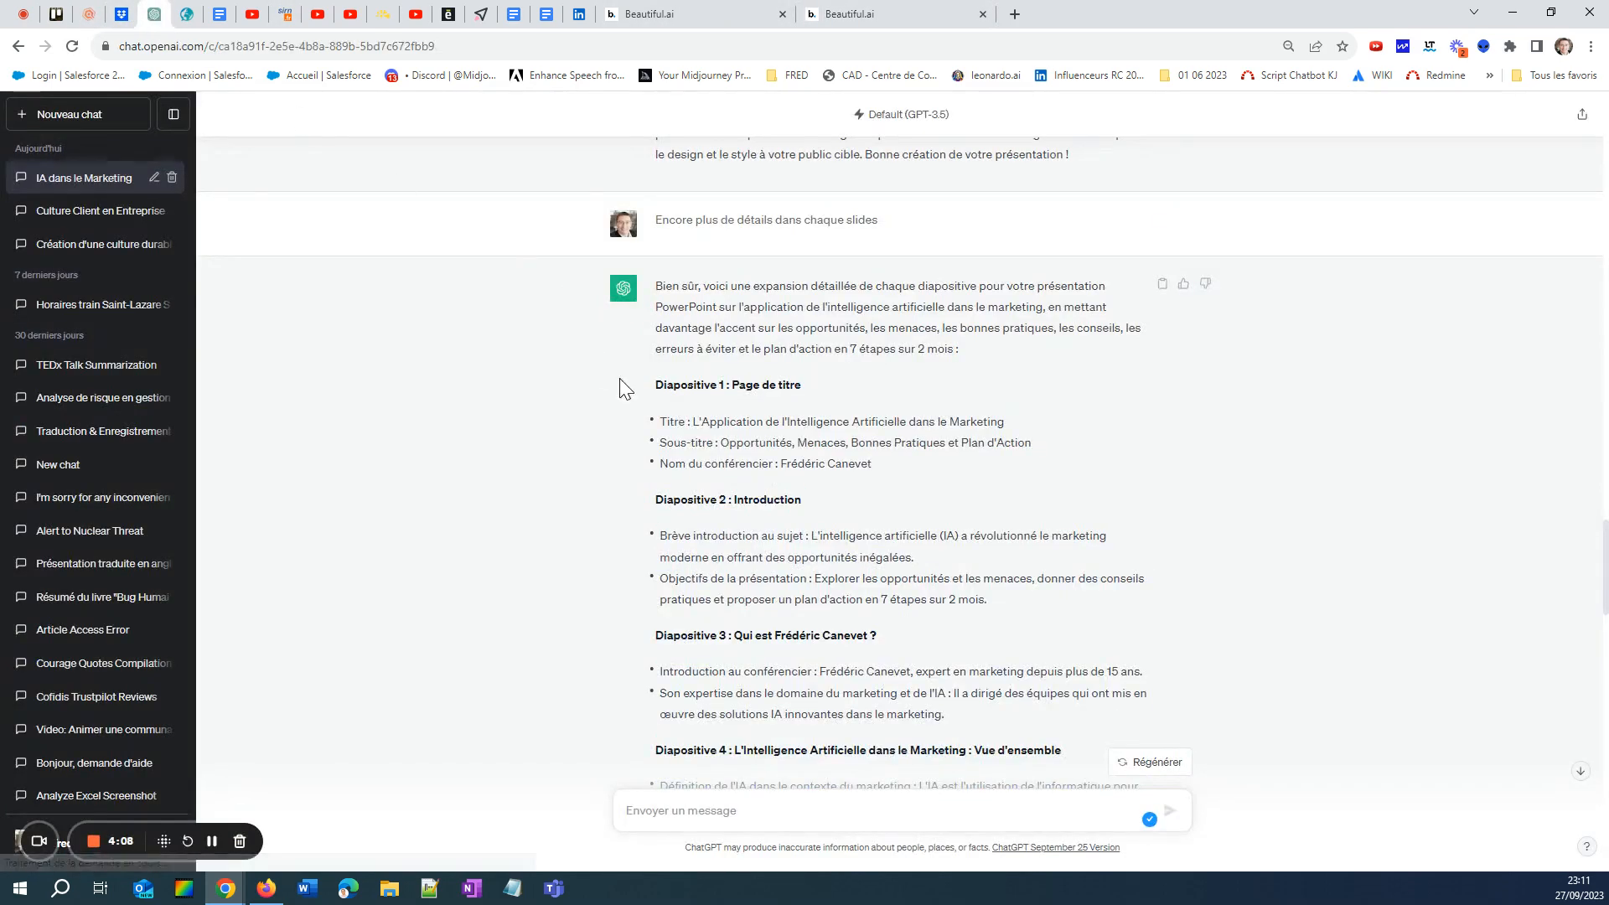
left_click_drag(876, 463, 657, 422)
scroll(845, 494, "down", 1)
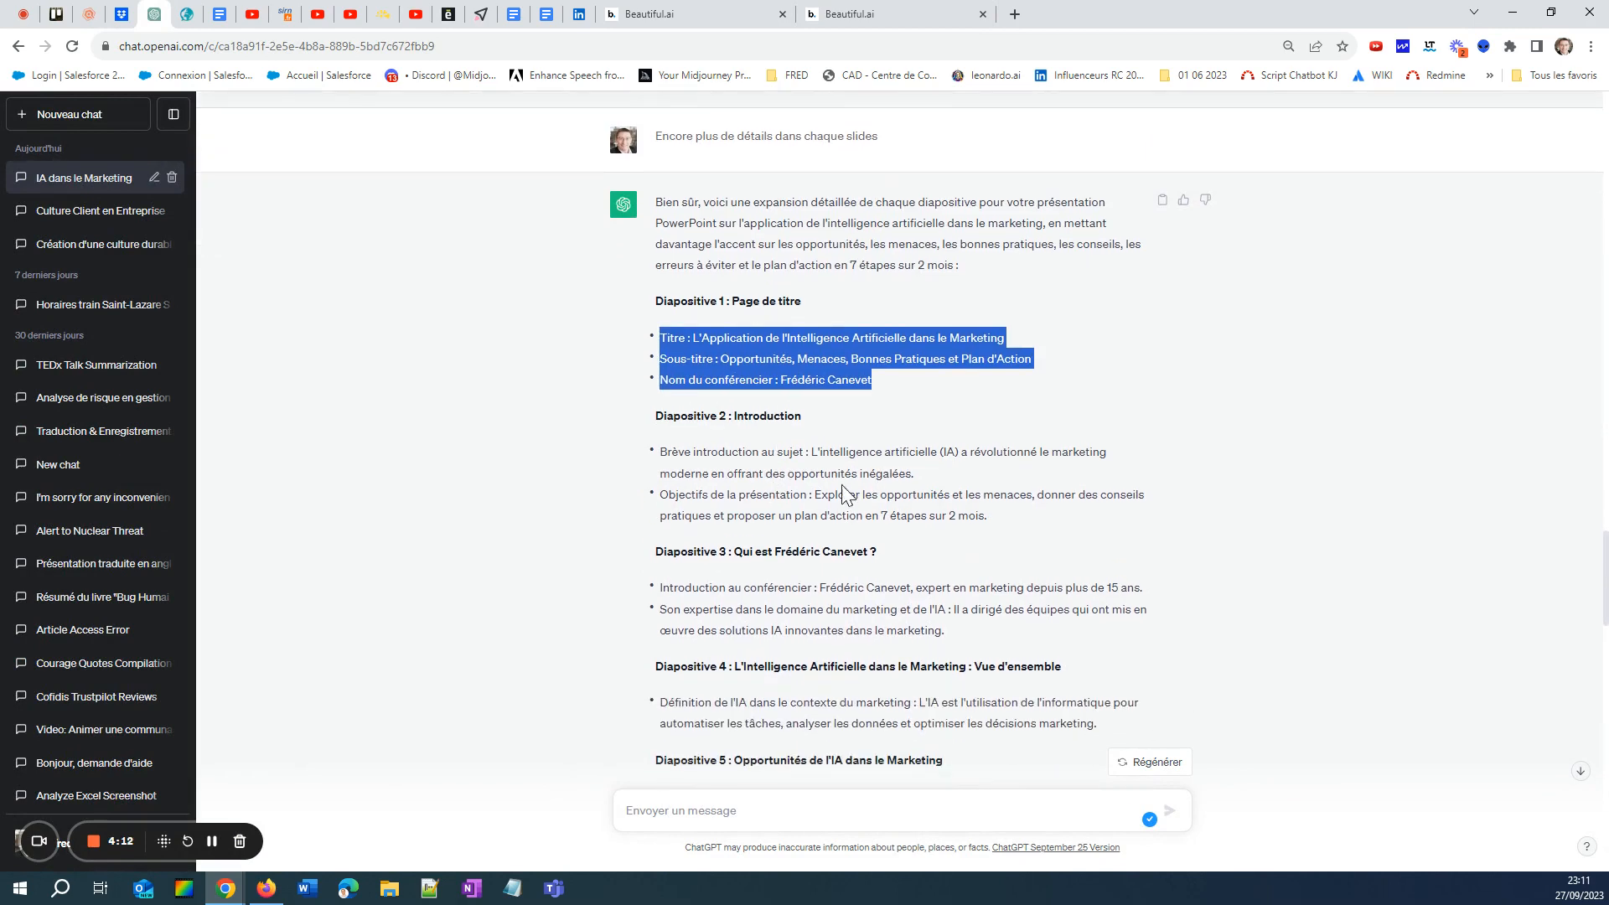
left_click_drag(902, 545, 666, 451)
scroll(820, 578, "down", 2)
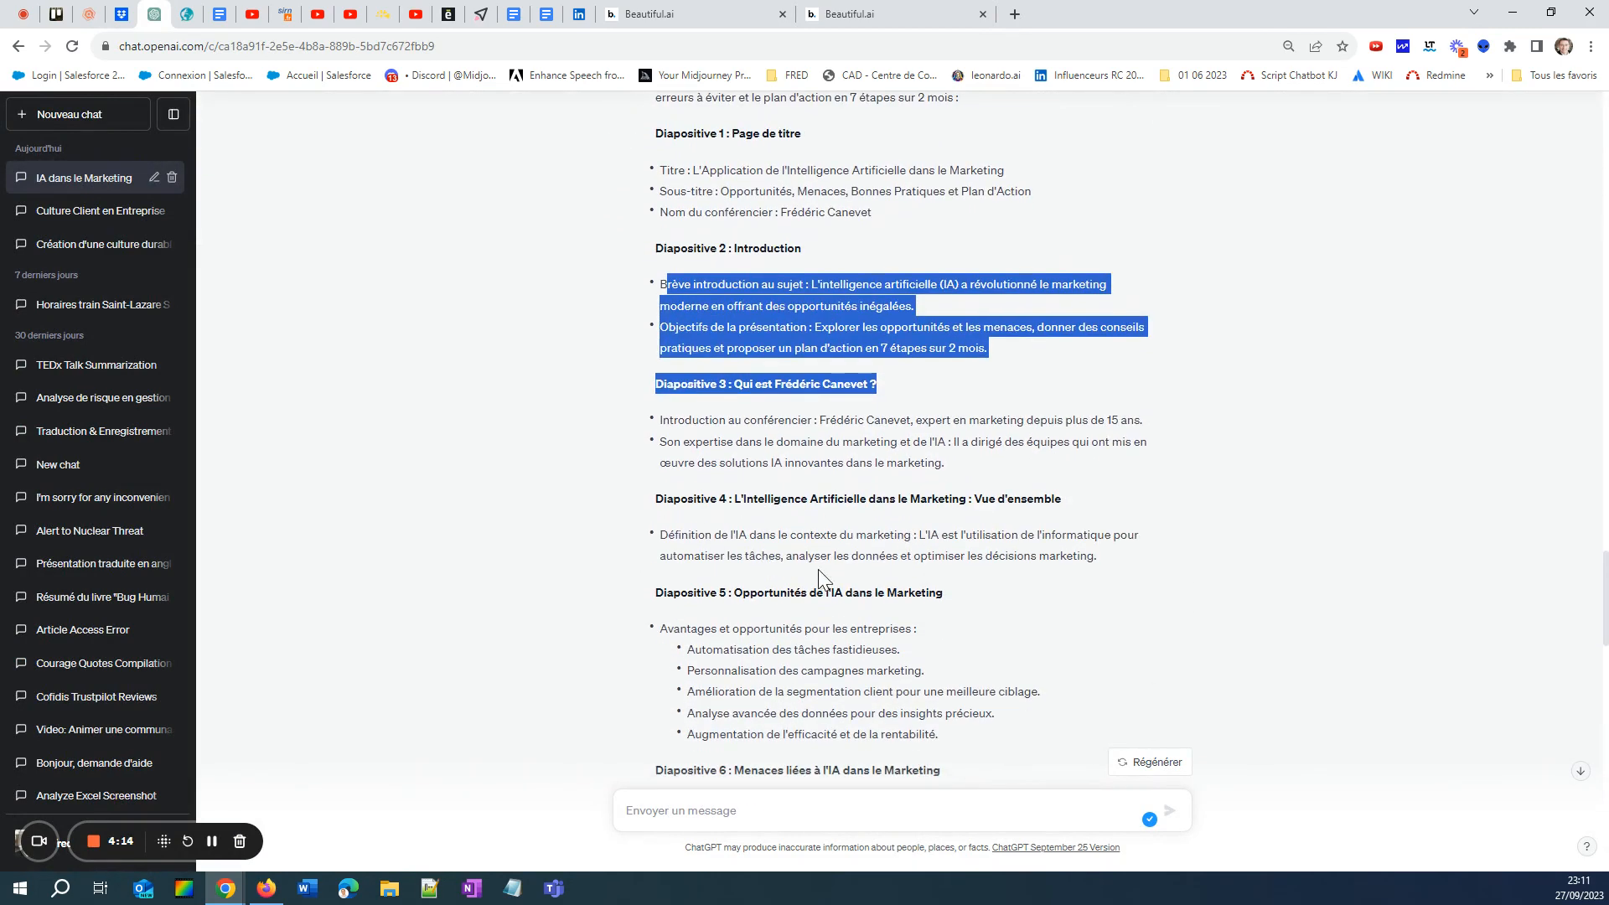
left_click_drag(920, 556, 658, 528)
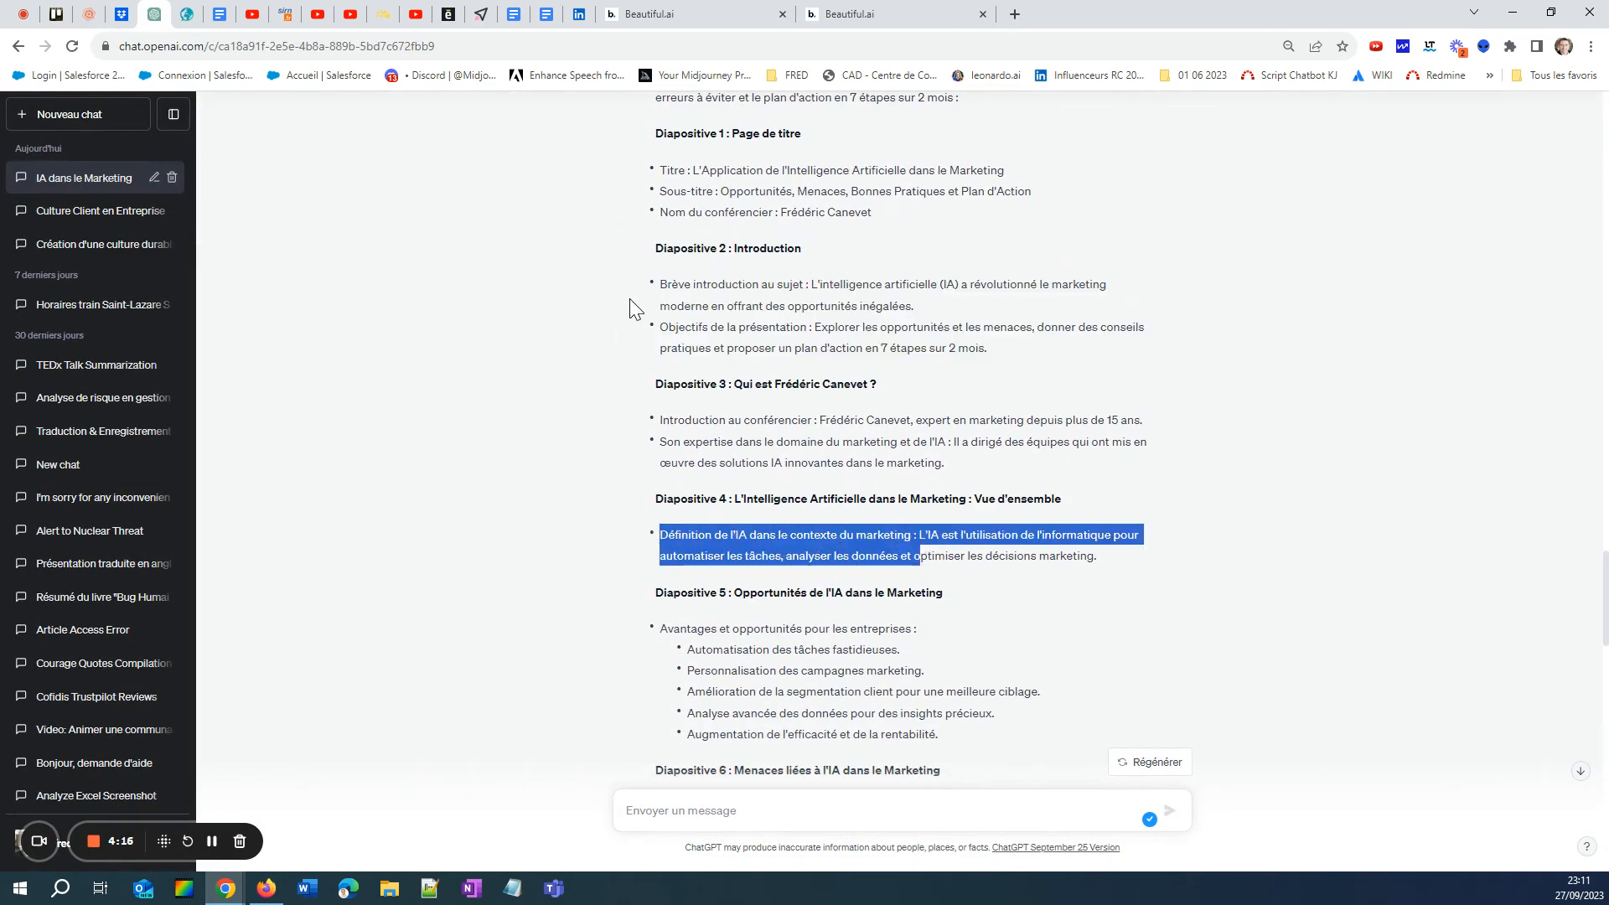
scroll(653, 319, "down", 2)
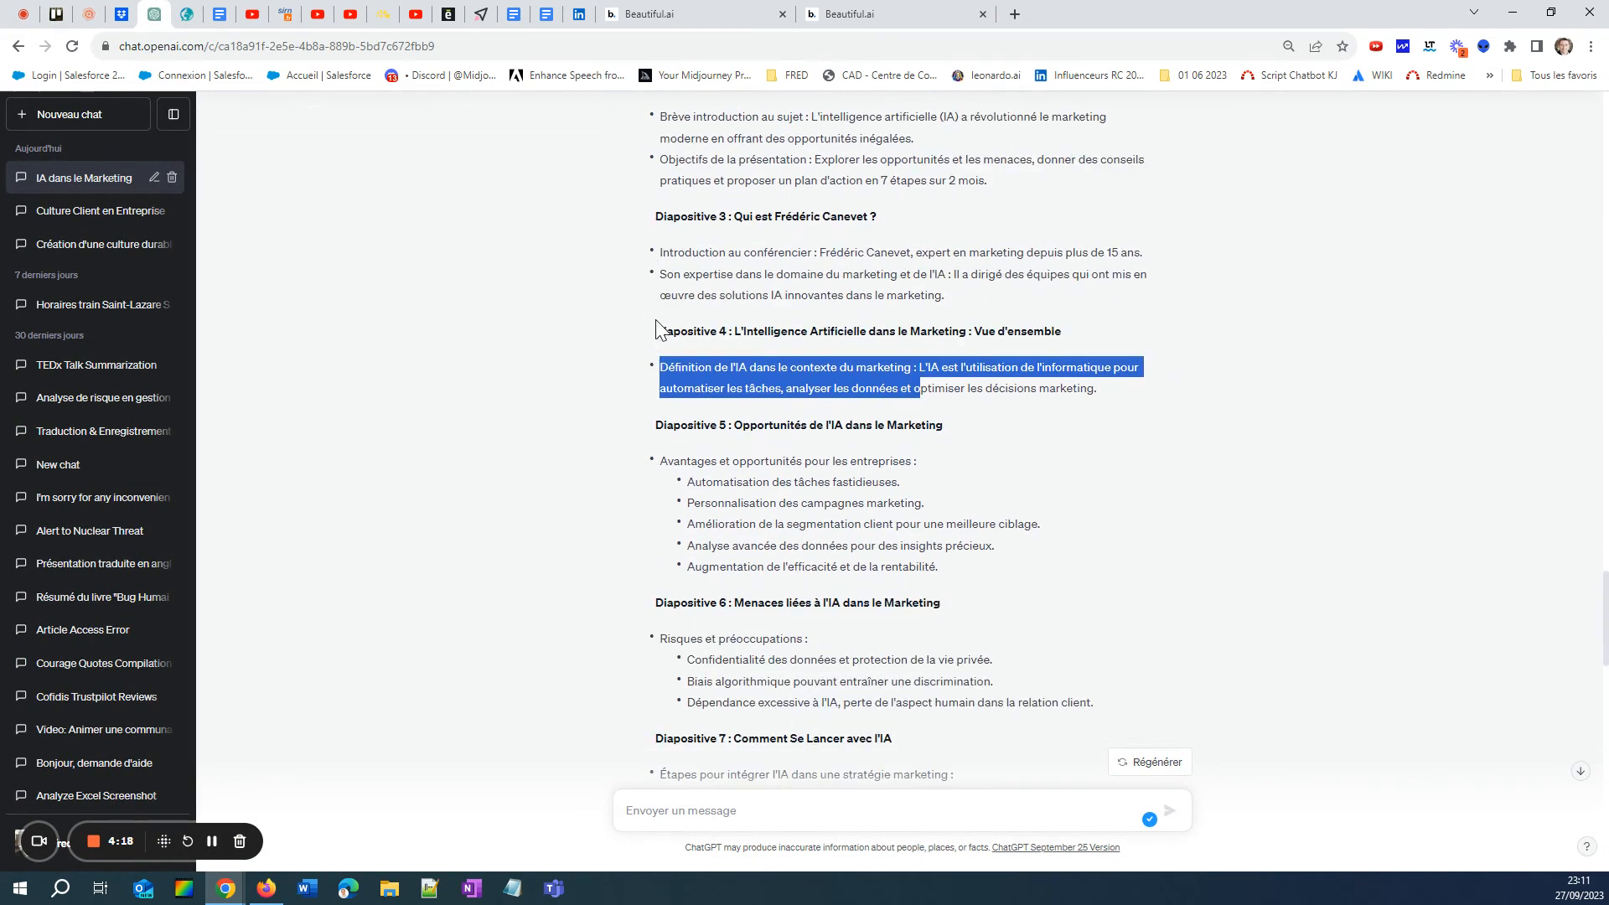
- Open the recent presentation "La Culture Client en Entreprise" on the other Beautiful.ai page and check the progress of the slide generation
left_click(675, 12)
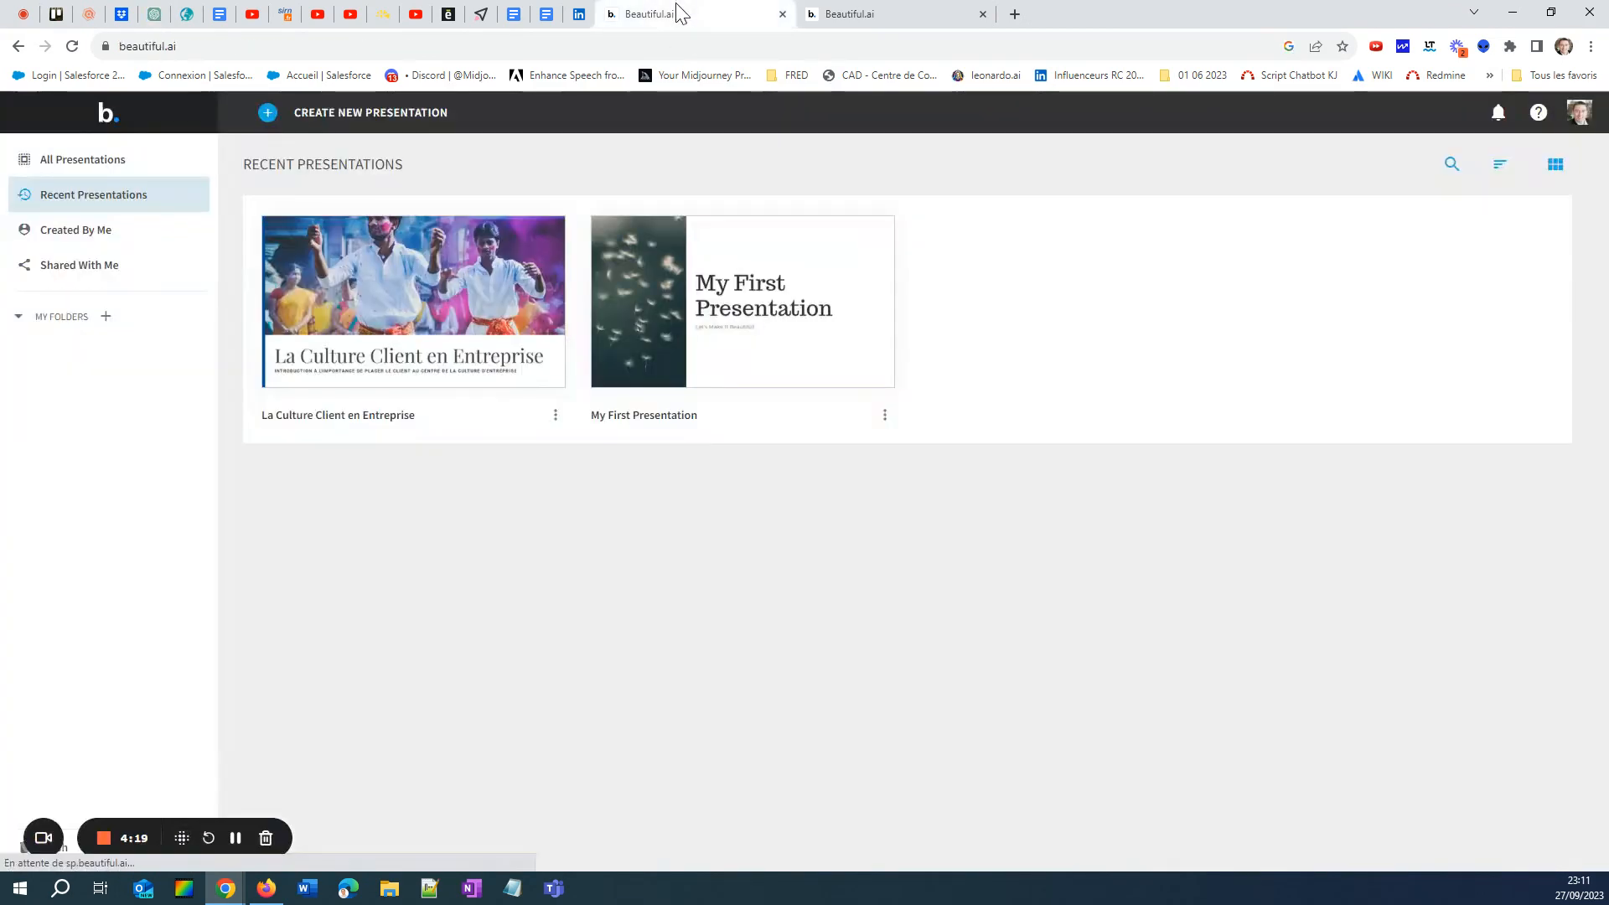
left_click(882, 10)
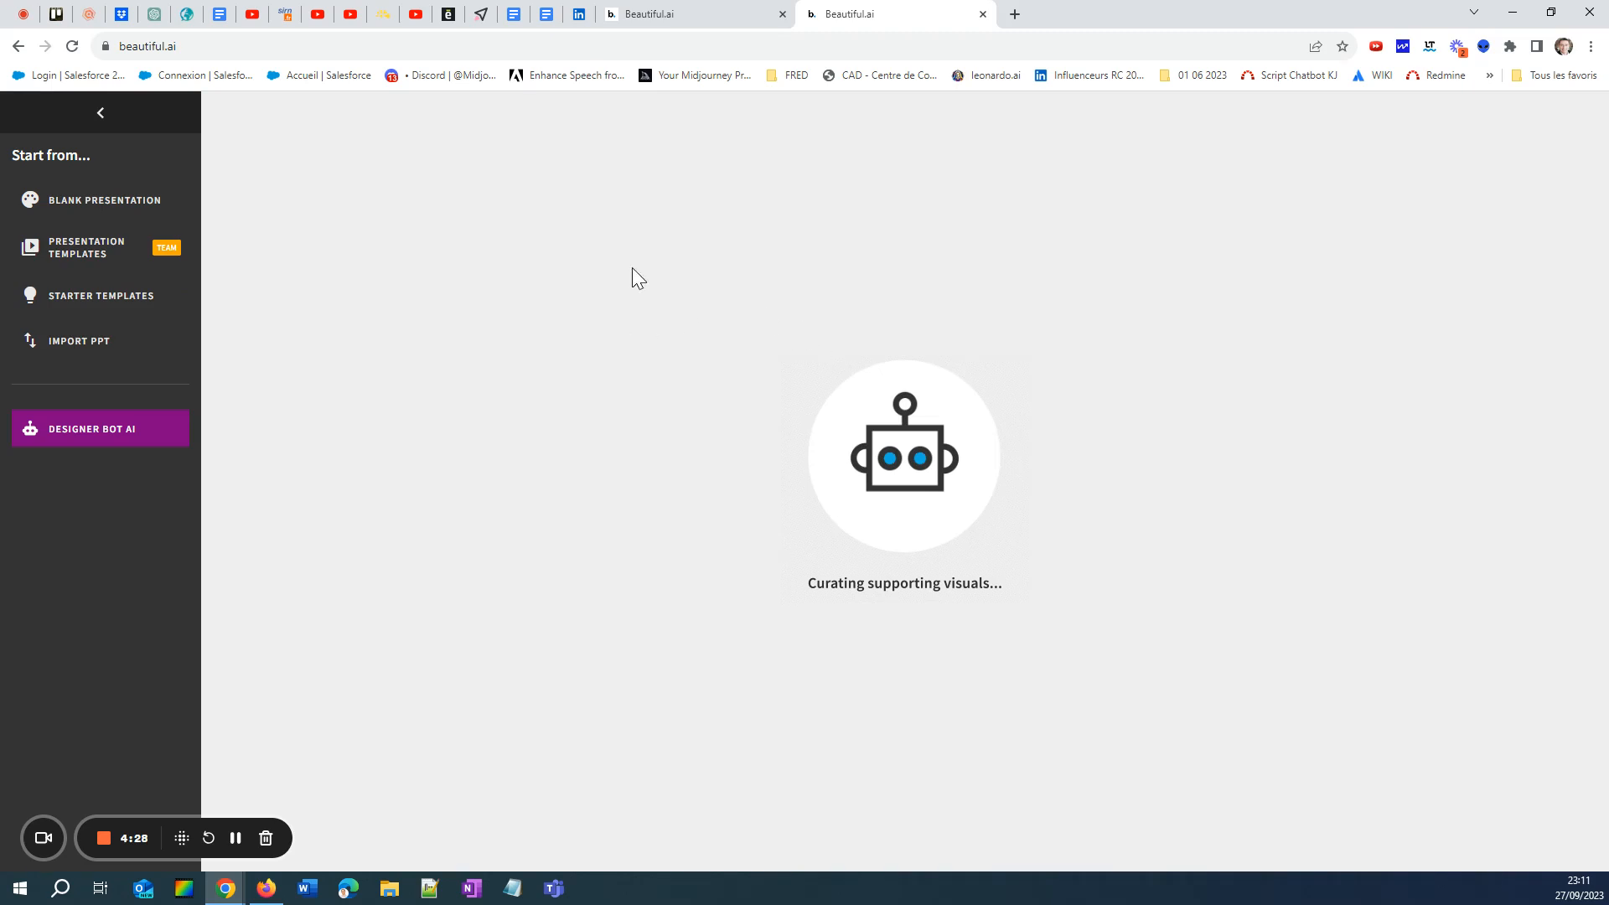
left_click(681, 15)
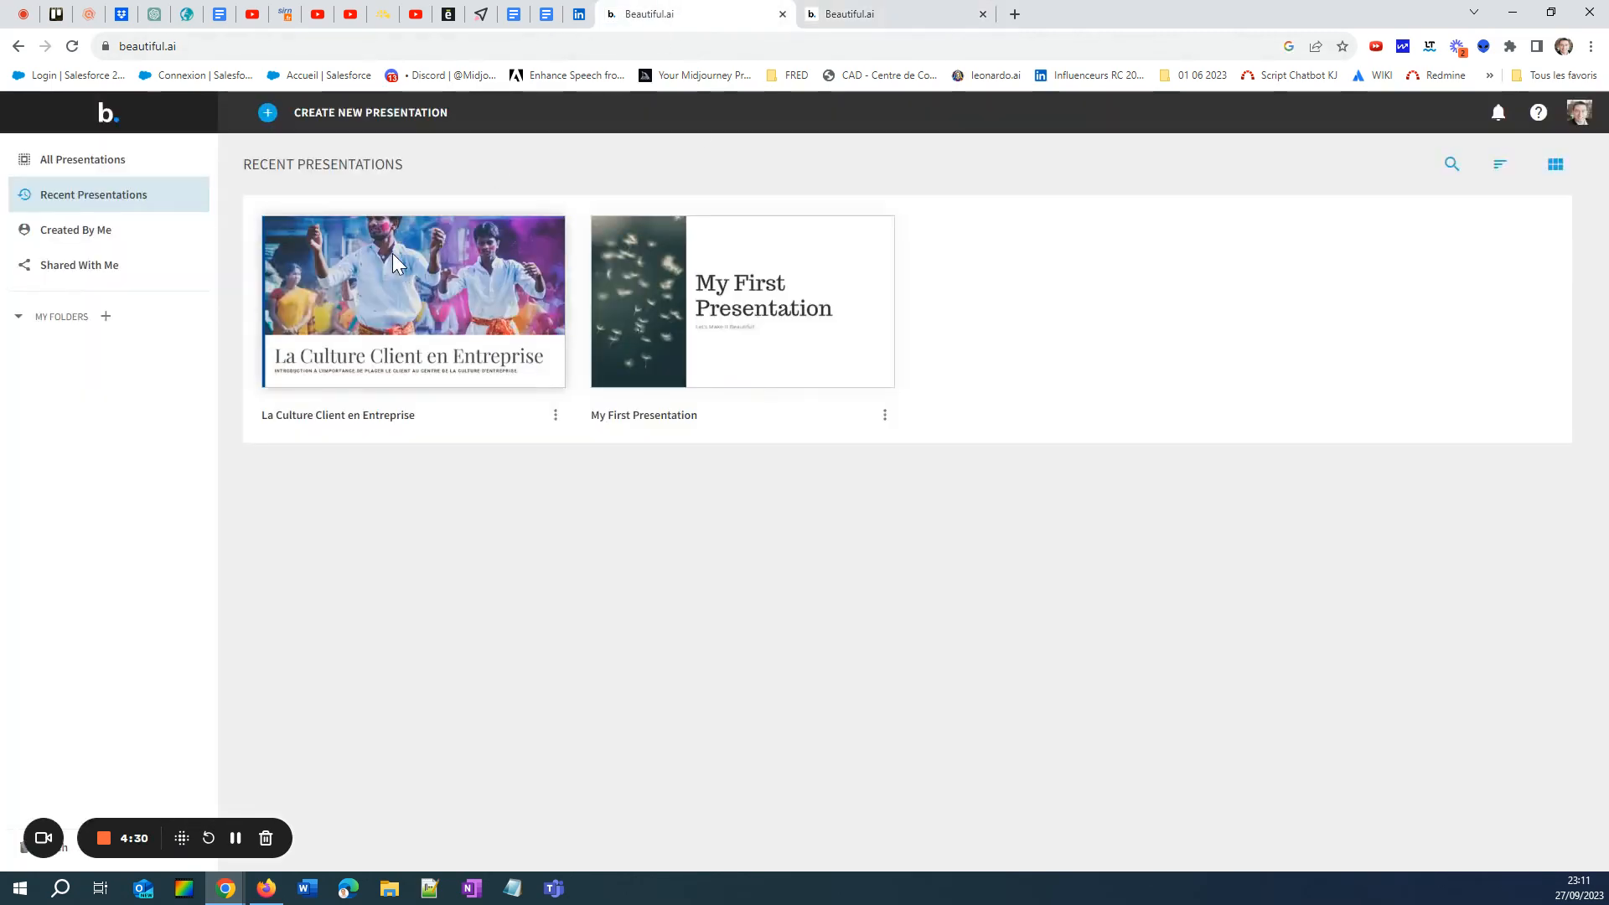
left_click(385, 260)
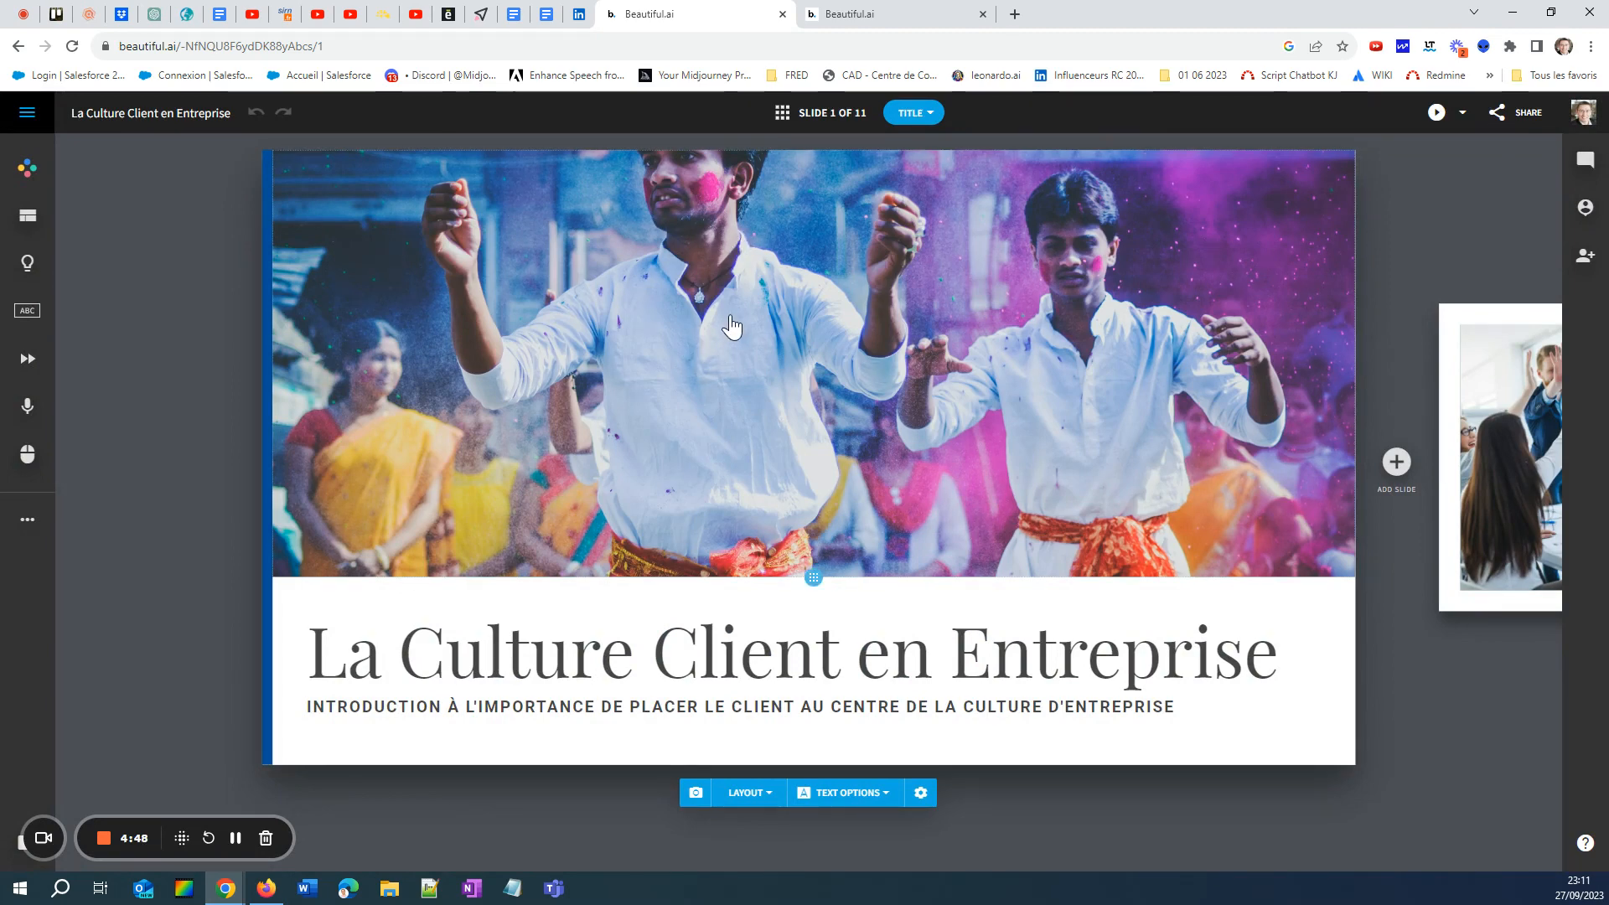
left_click(888, 14)
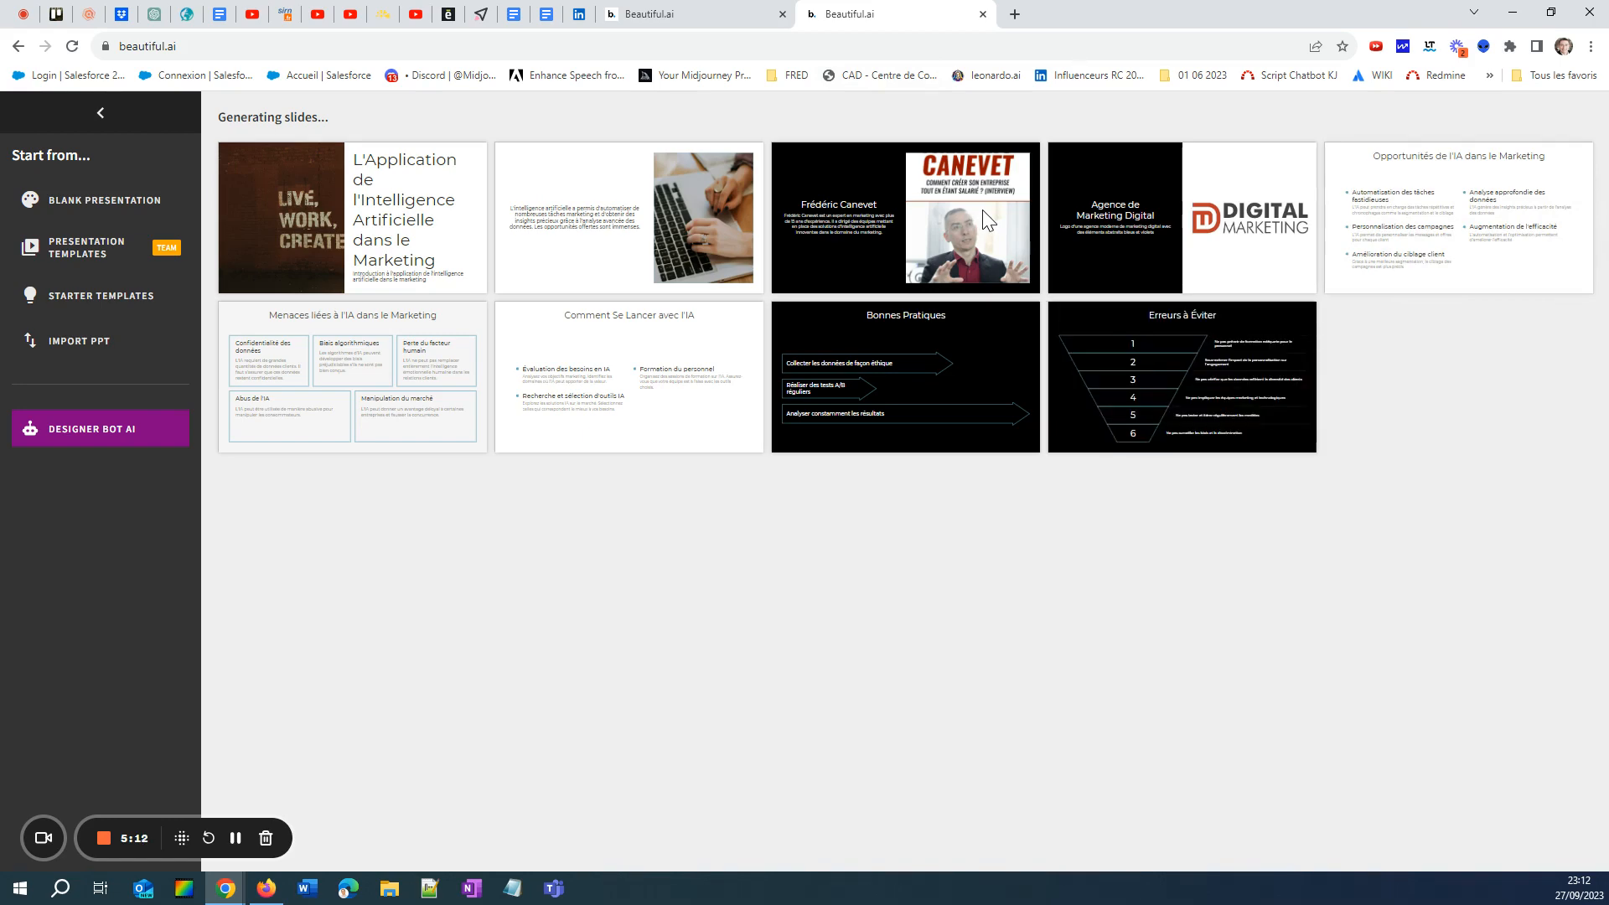
- Return to "La Culture Client en Entreprise" and examine its slides from the title through slide 7
left_click(723, 14)
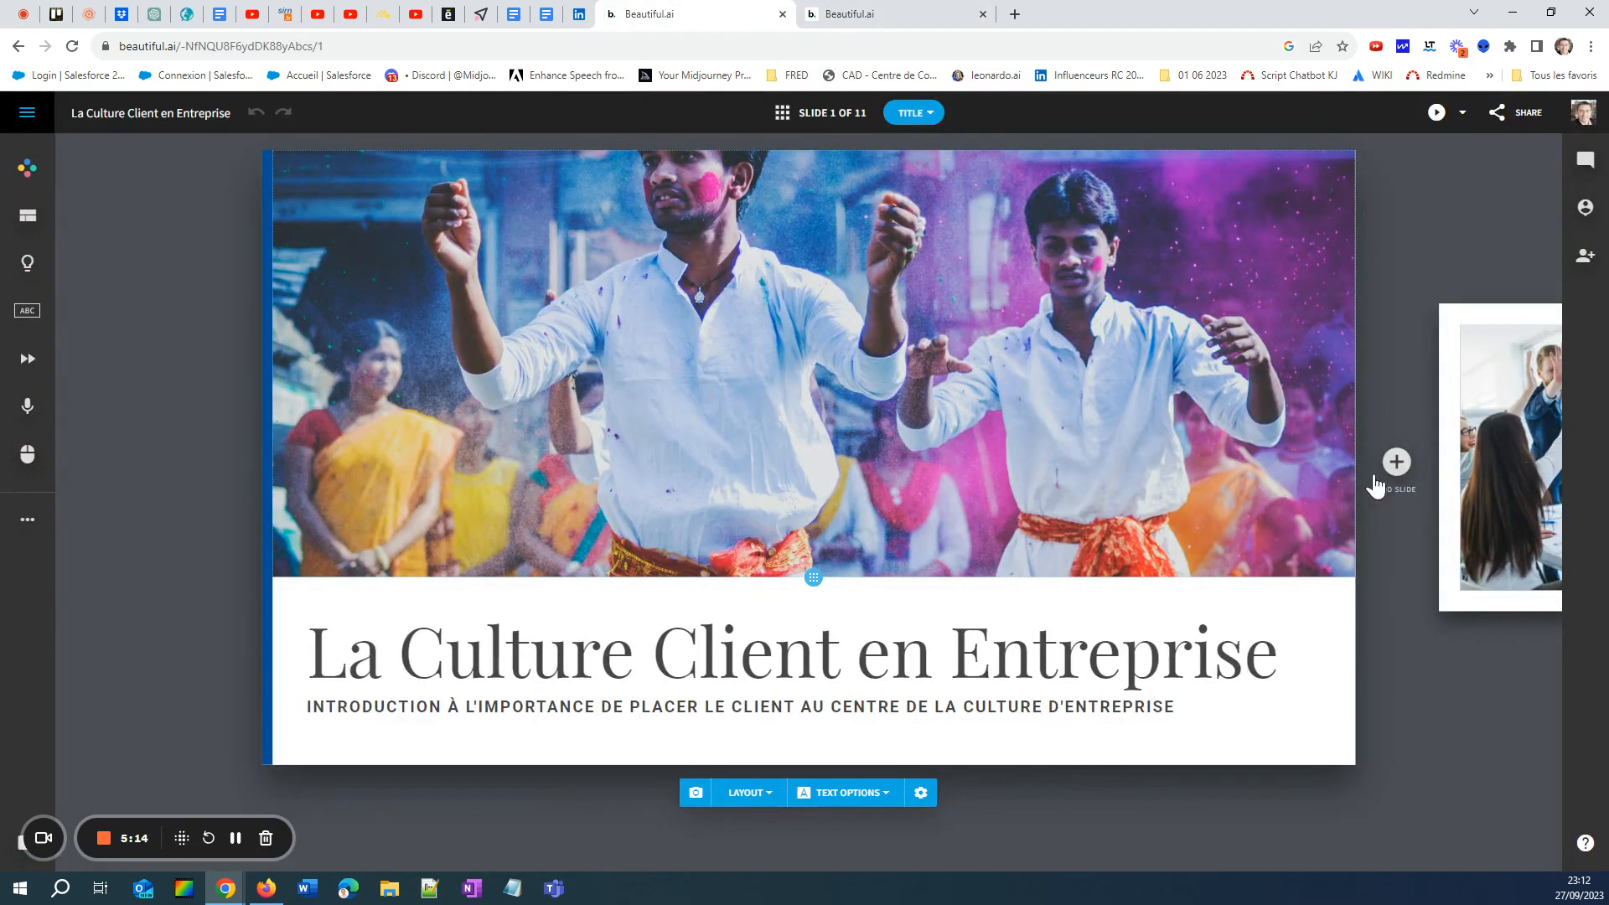
left_click(1500, 480)
left_click(1455, 474)
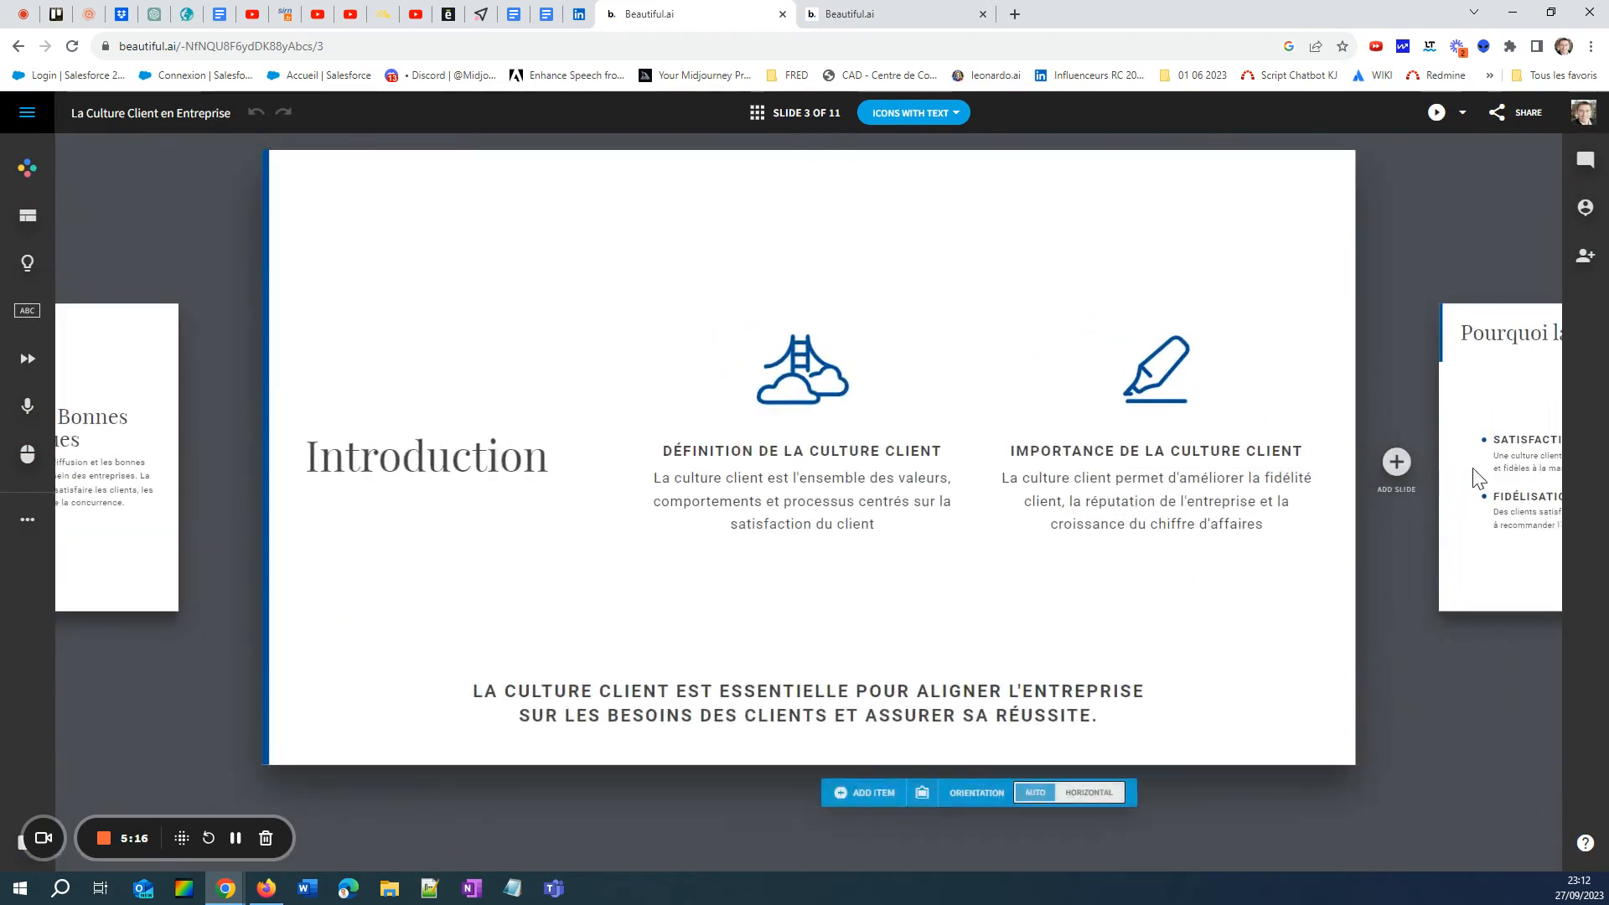
left_click(1483, 466)
left_click(1483, 466)
left_click(1500, 463)
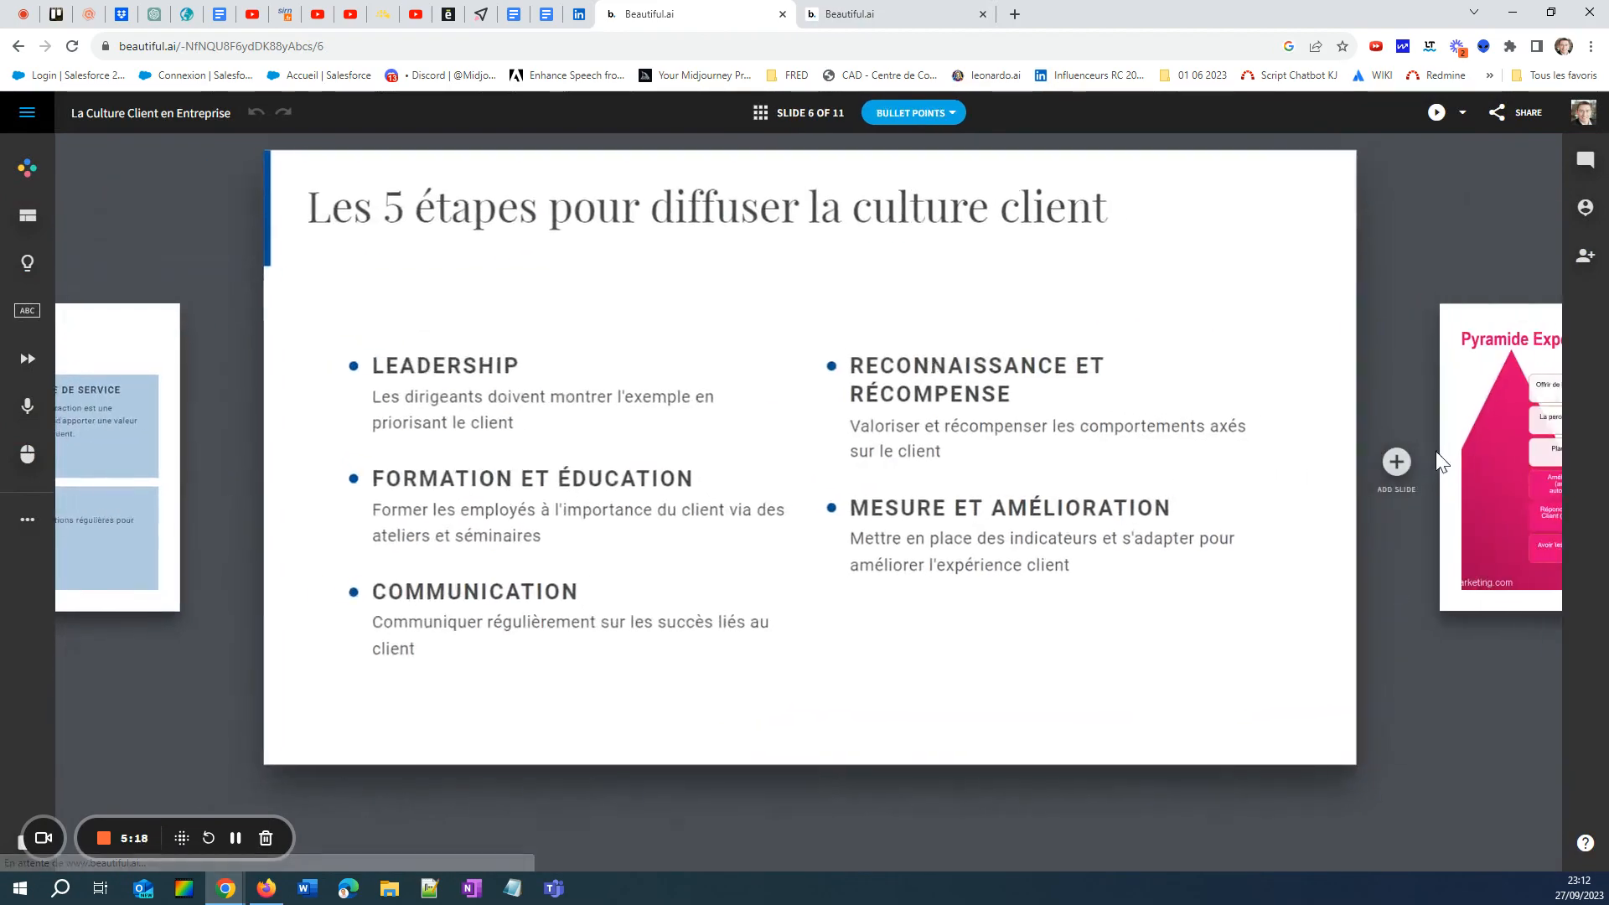
left_click(1501, 457)
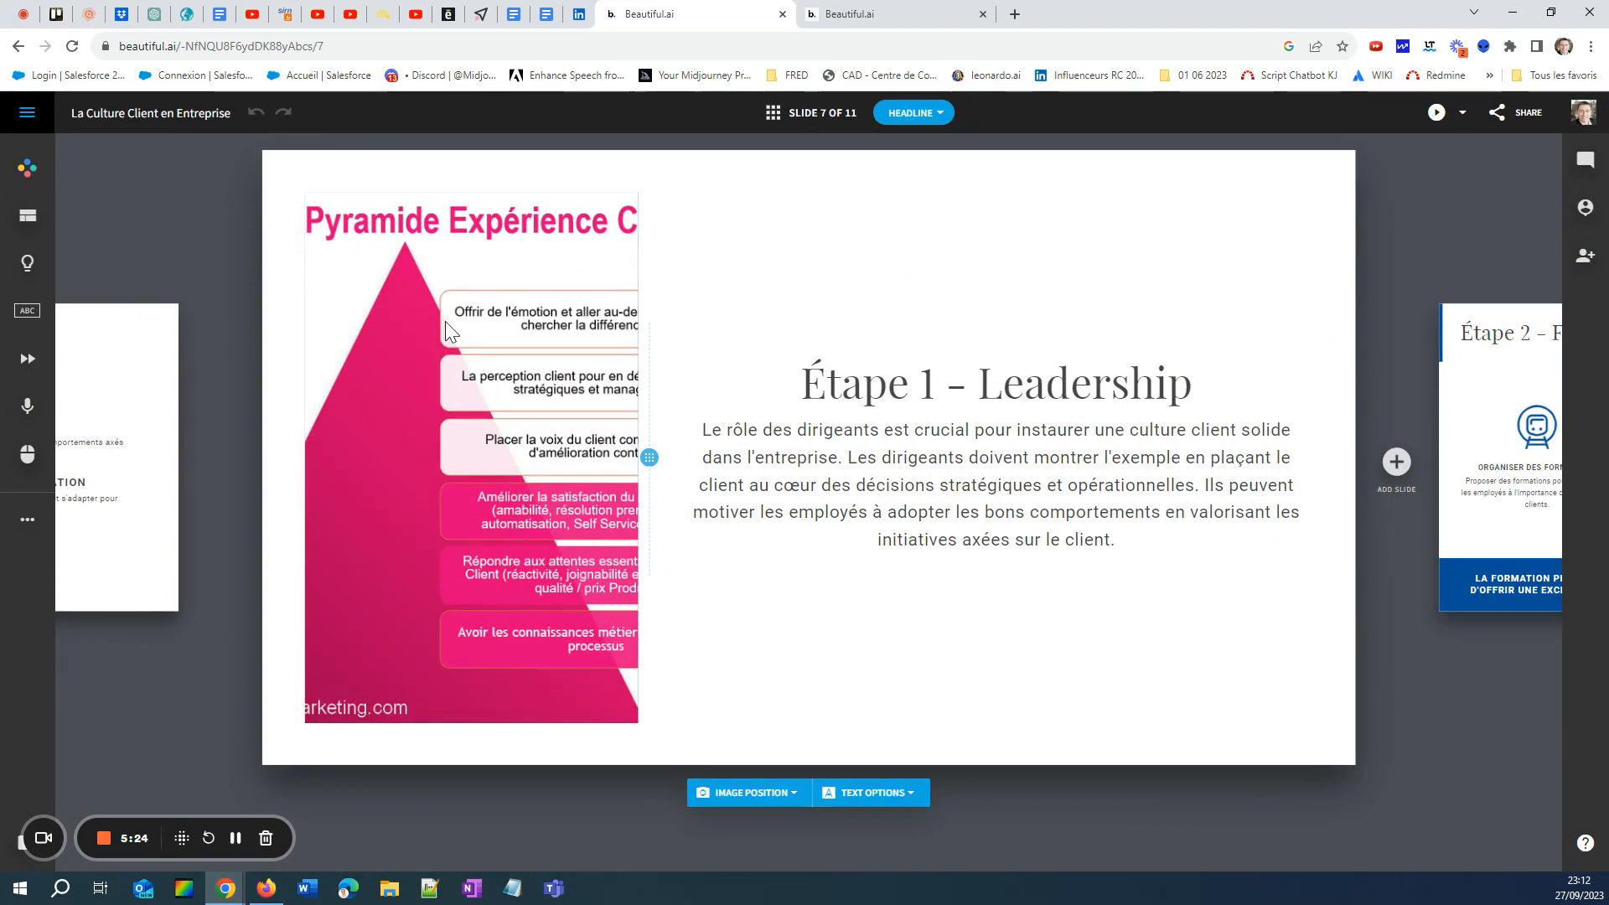
- Switch to the generated presentation on AI in marketing and turn off the image on its title slide
left_click(864, 14)
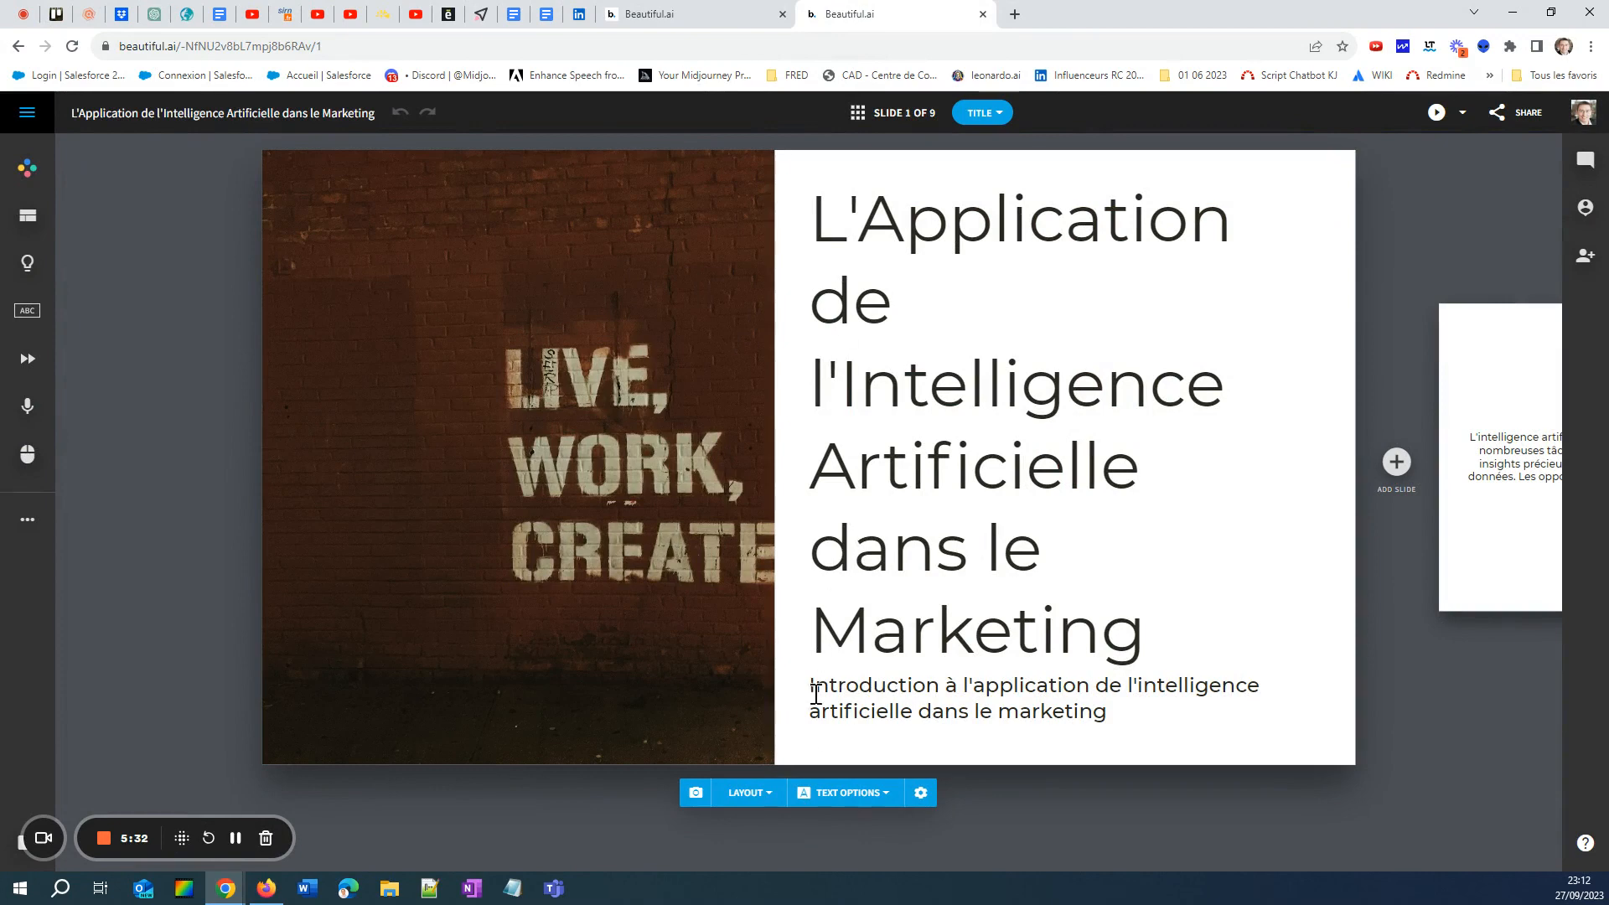
left_click(921, 794)
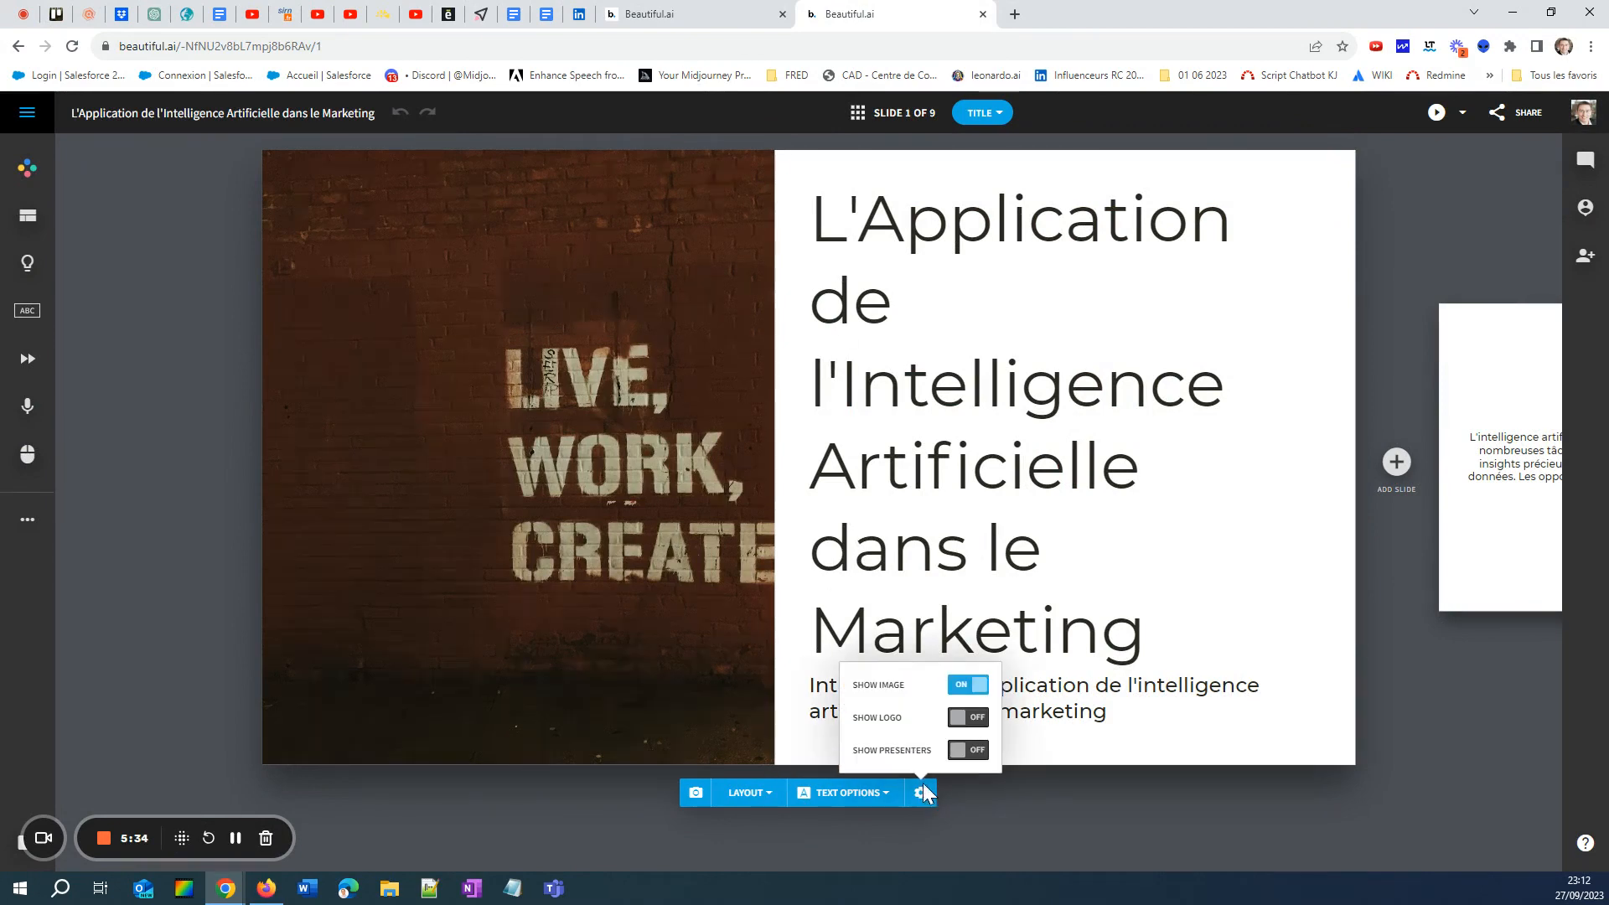
left_click(968, 685)
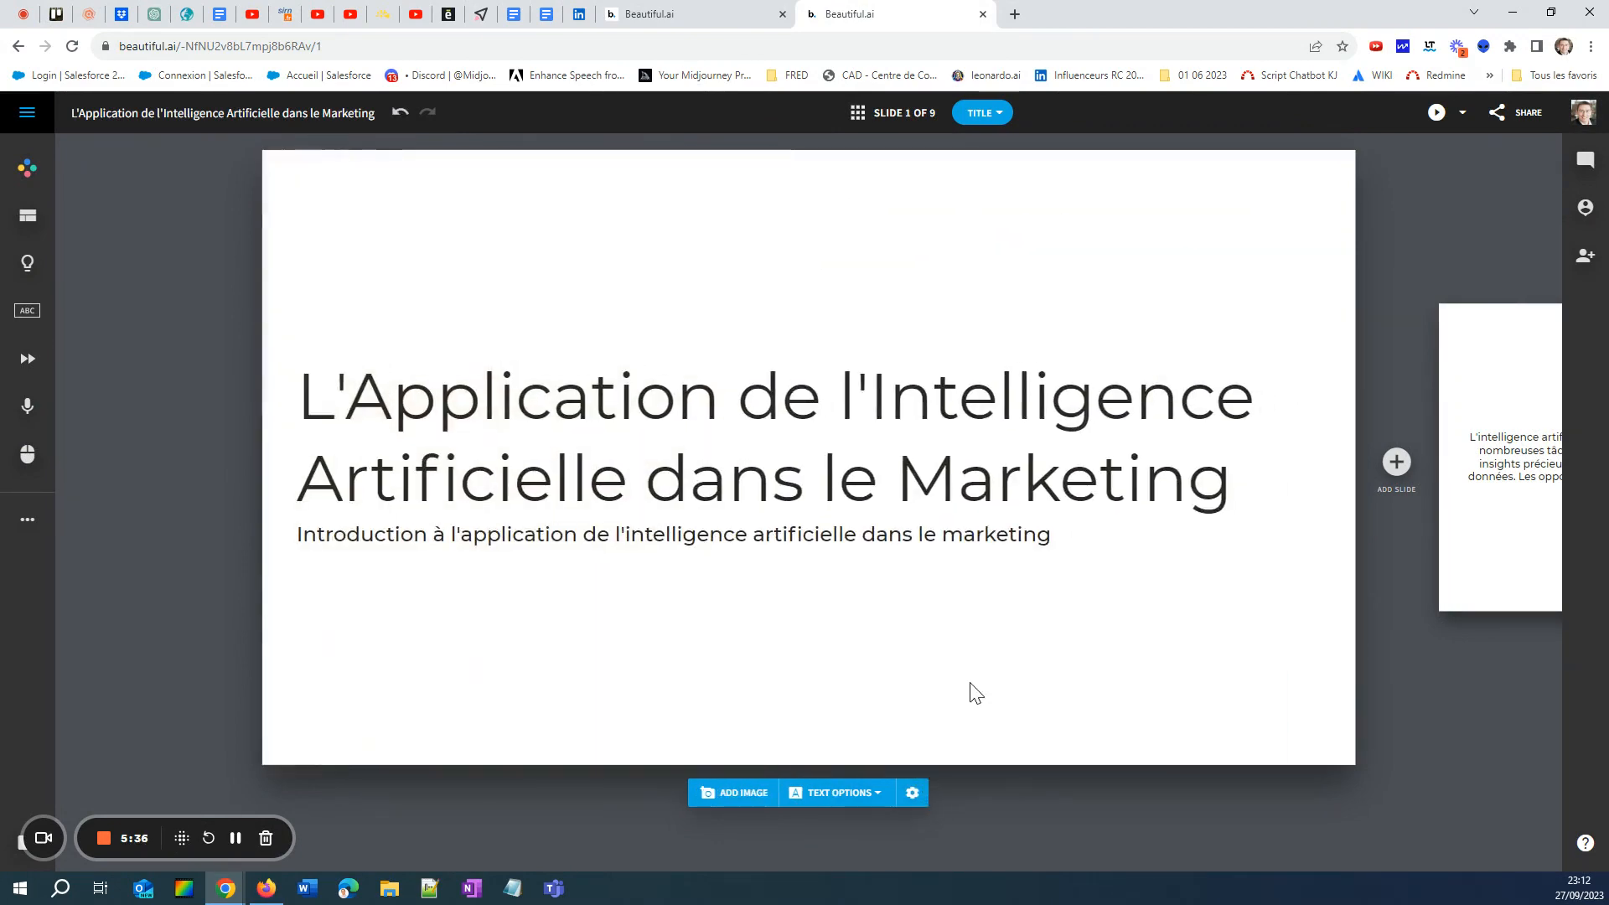
- Turn the title slide's image back on, search the stock images for "robot" and insert the humanoid robot photo
left_click(912, 792)
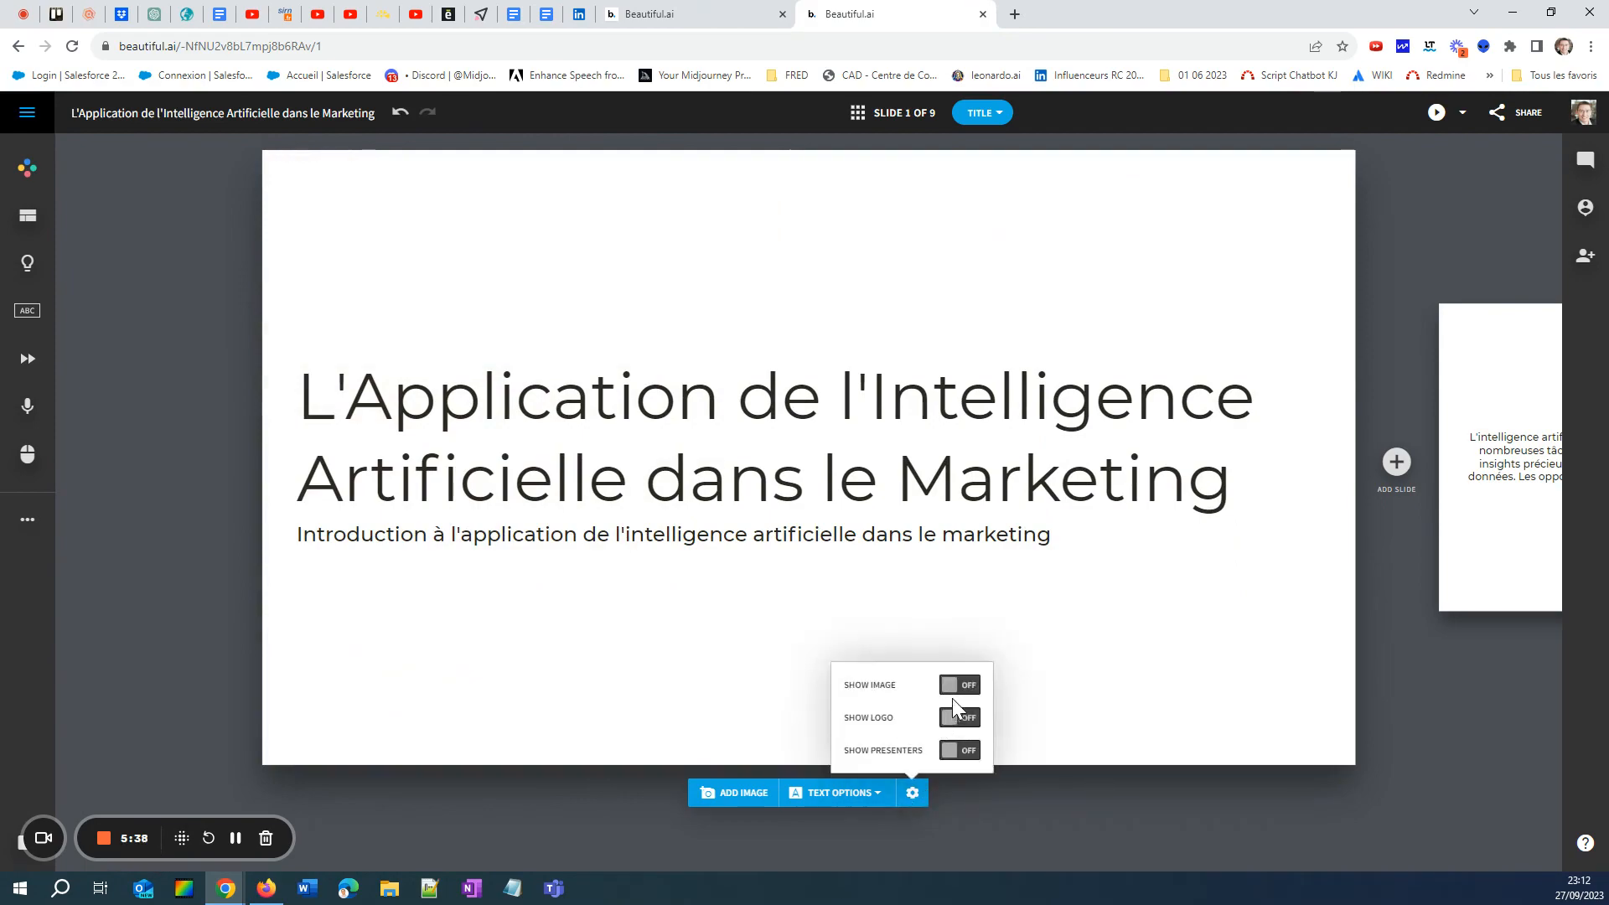
left_click(964, 684)
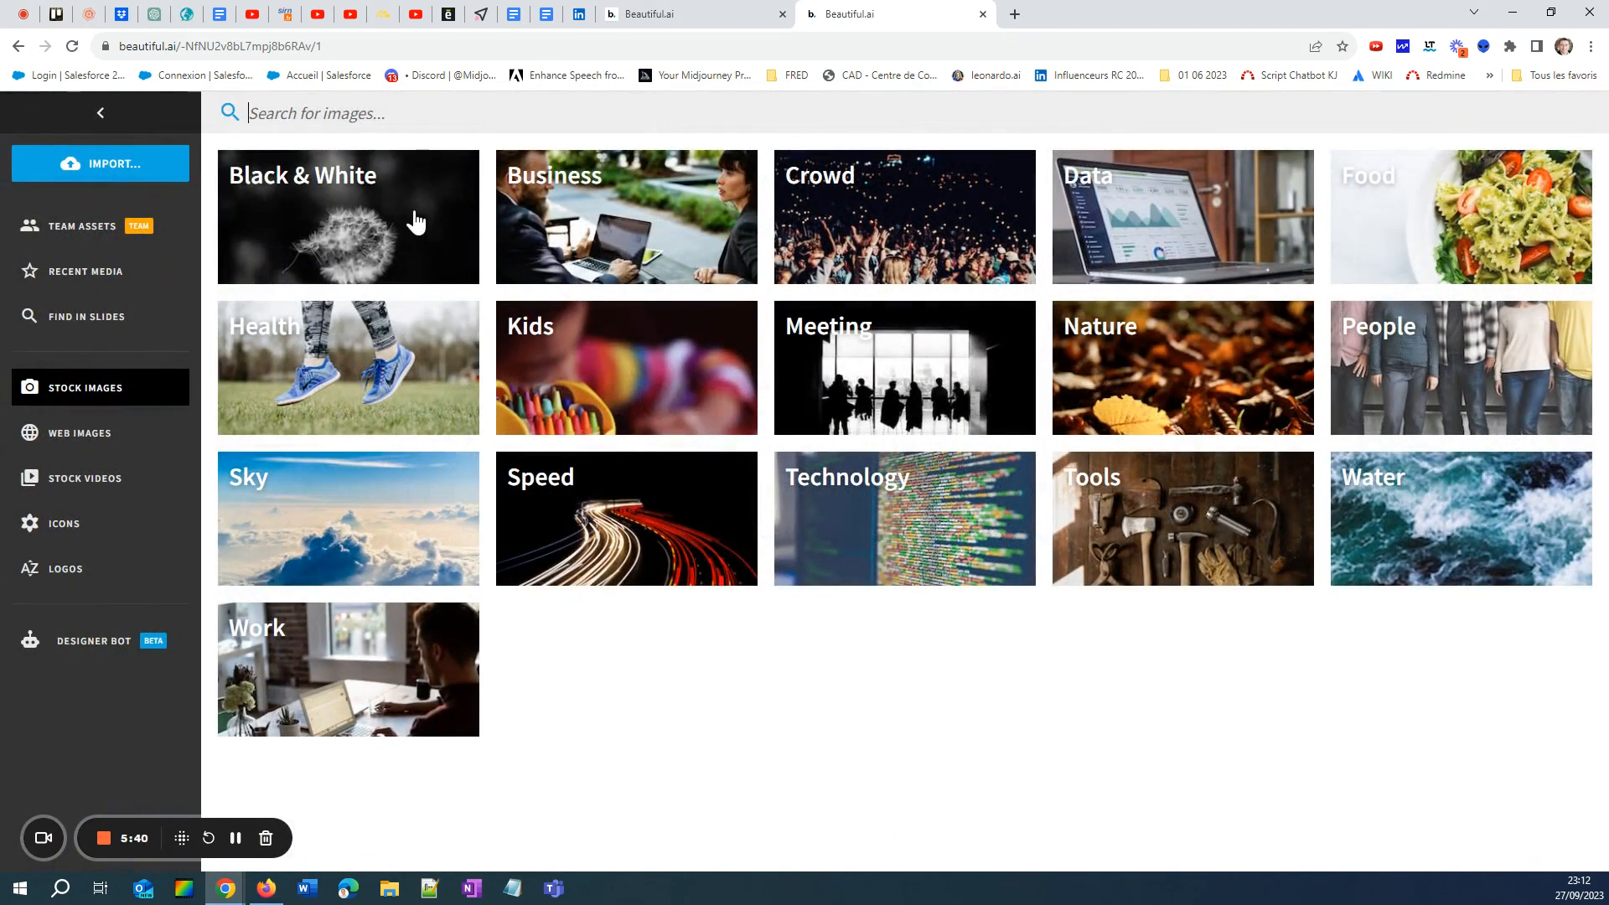
left_click(605, 238)
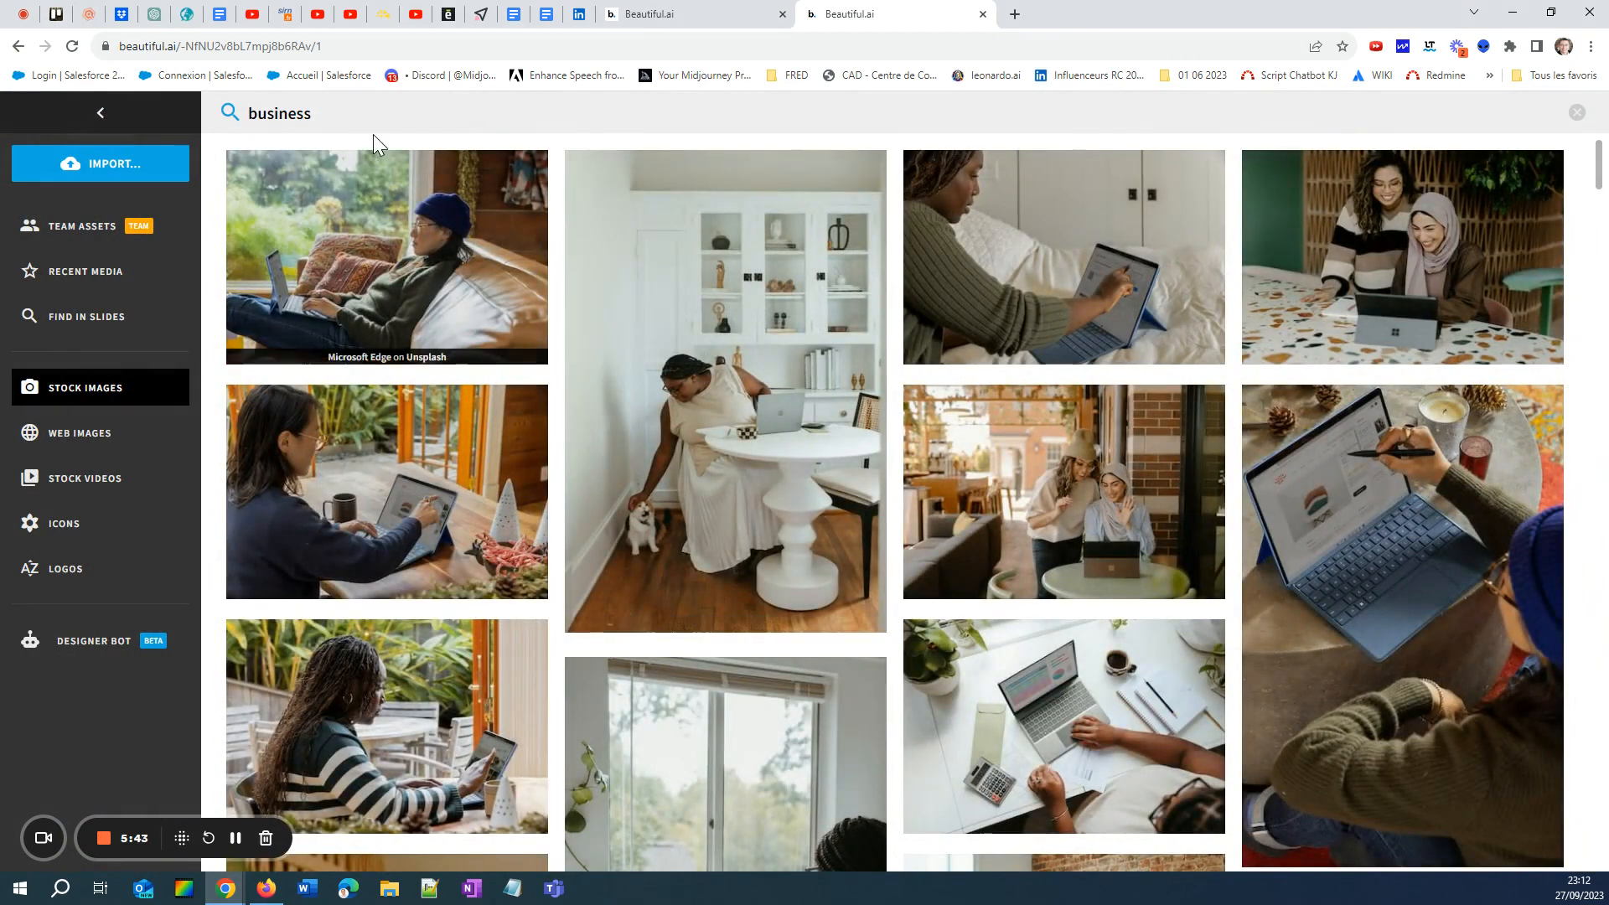
left_click(363, 112)
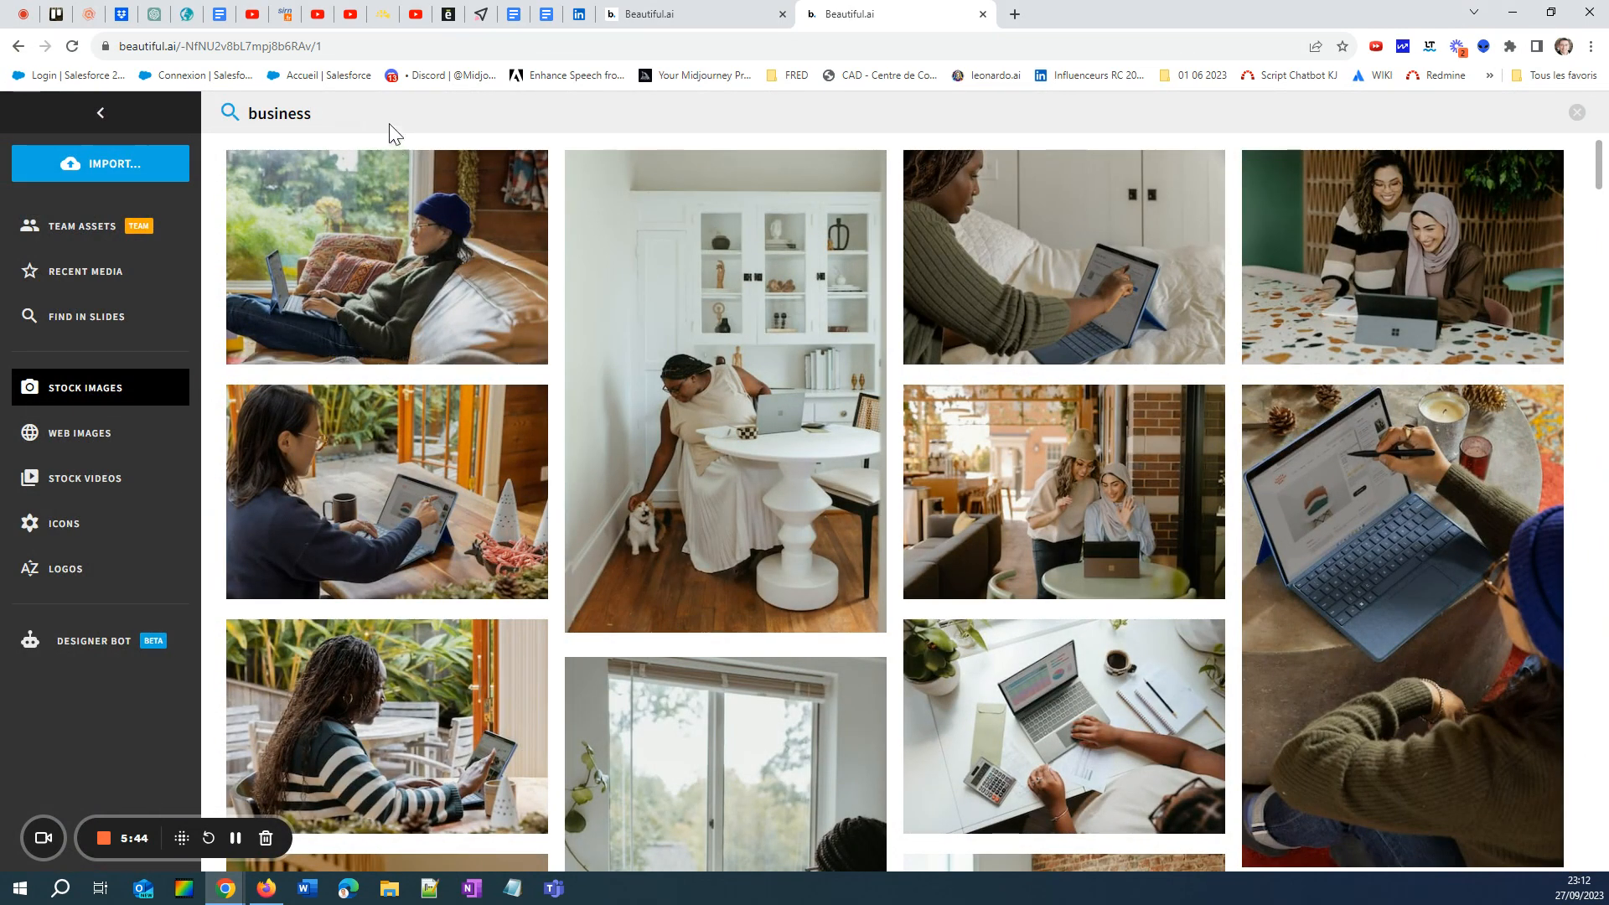
left_click_drag(327, 110, 238, 105)
type("robot")
key("Return")
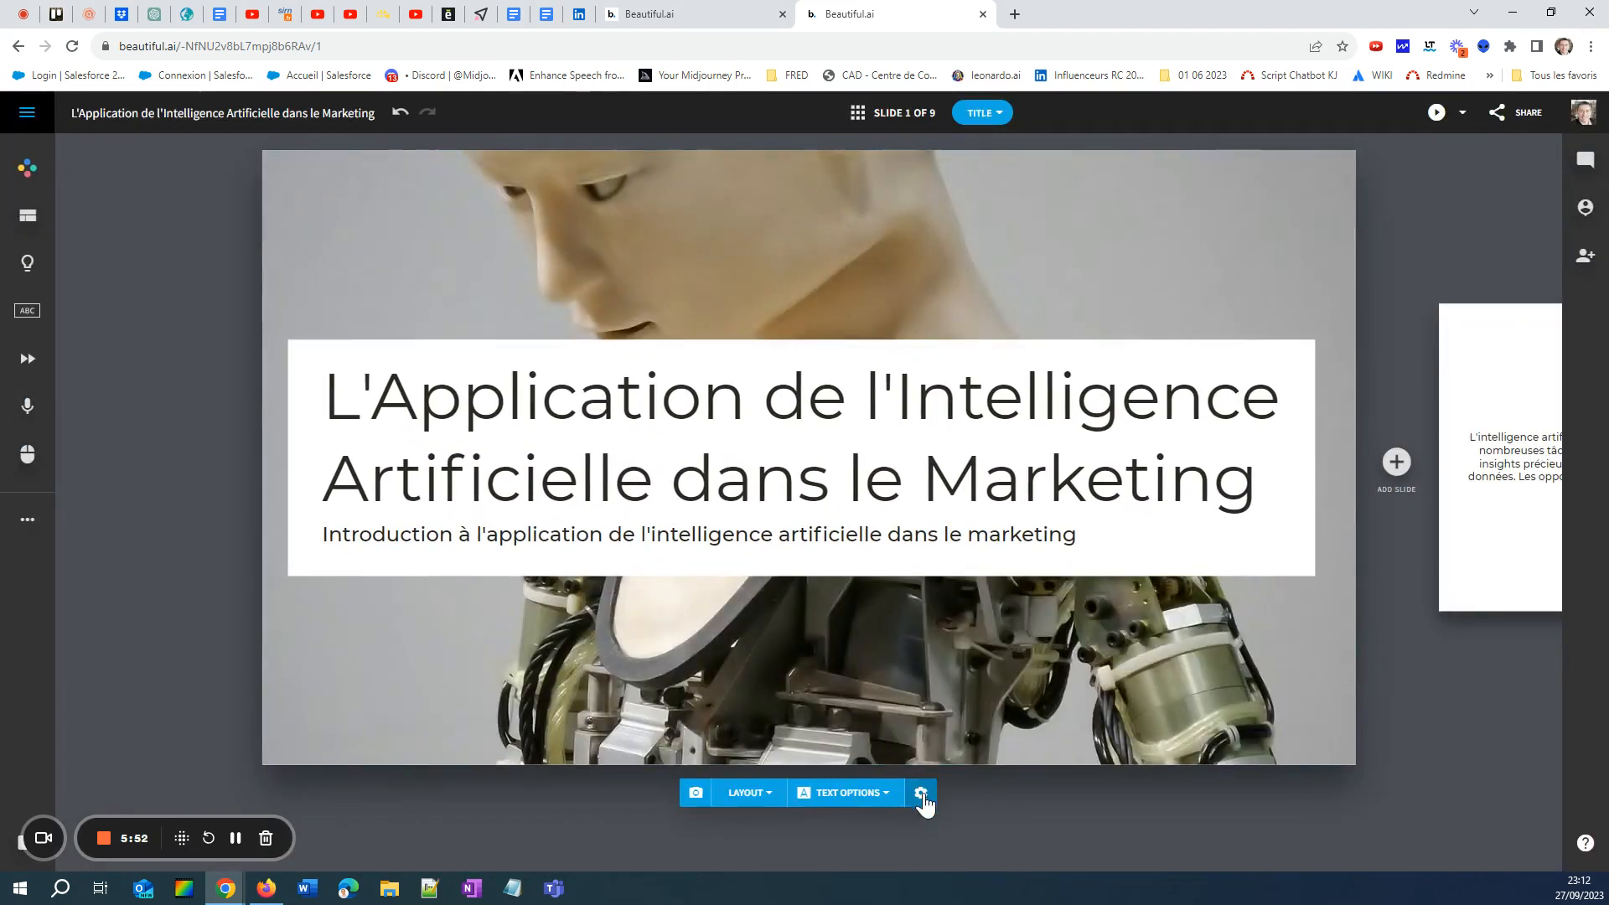
- Try the Background, Left, Top and Bottom image layouts on the title slide
left_click(768, 808)
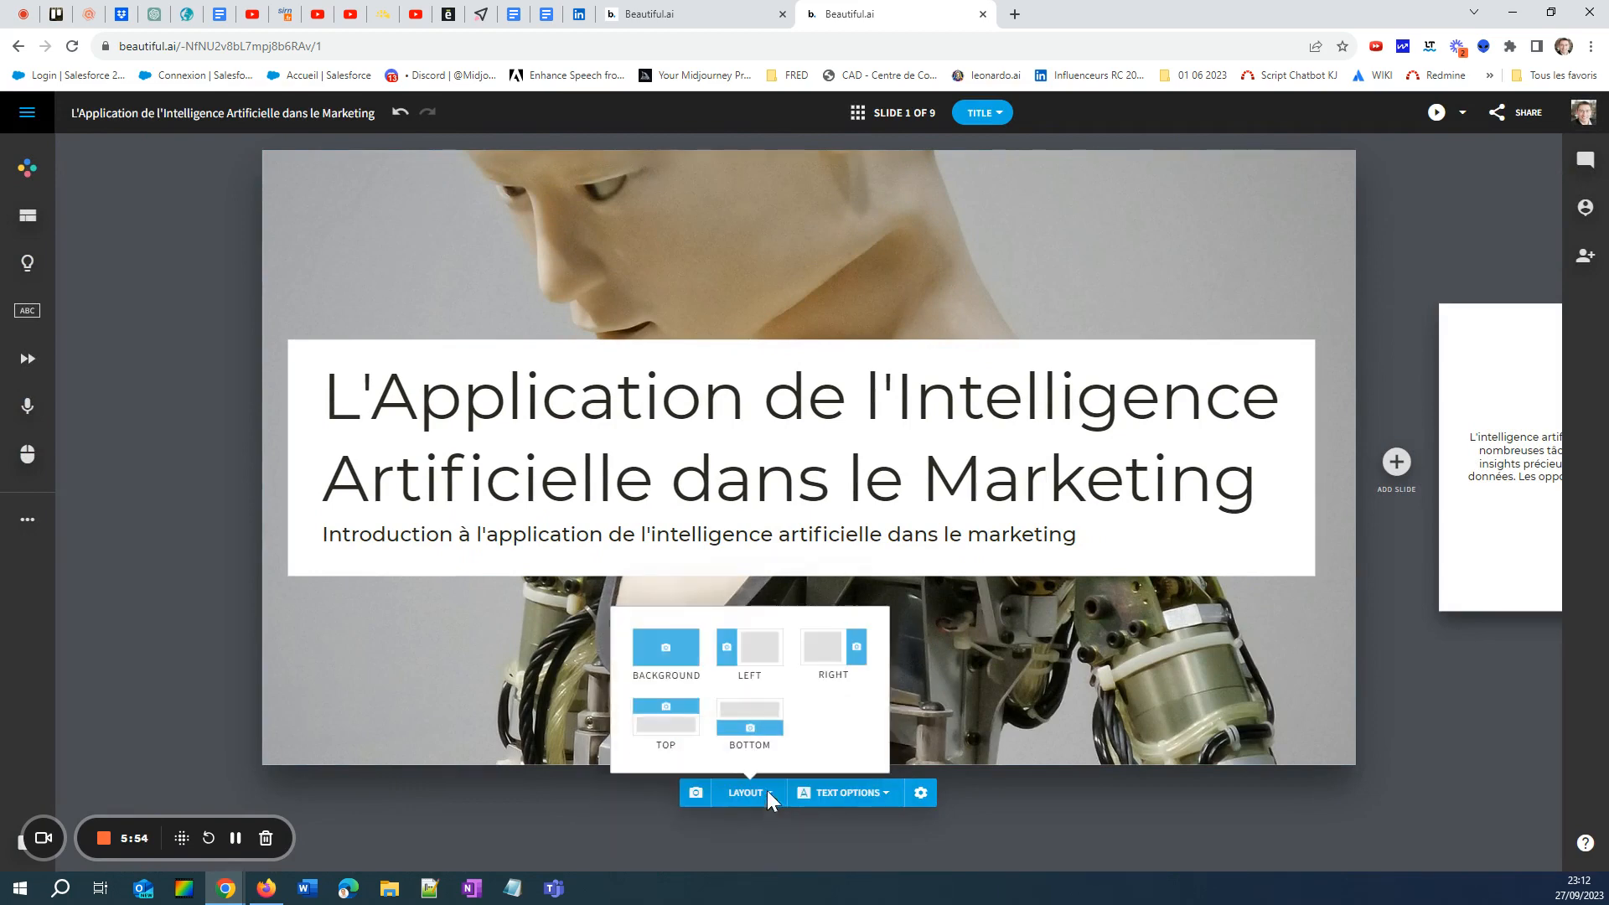
left_click(679, 651)
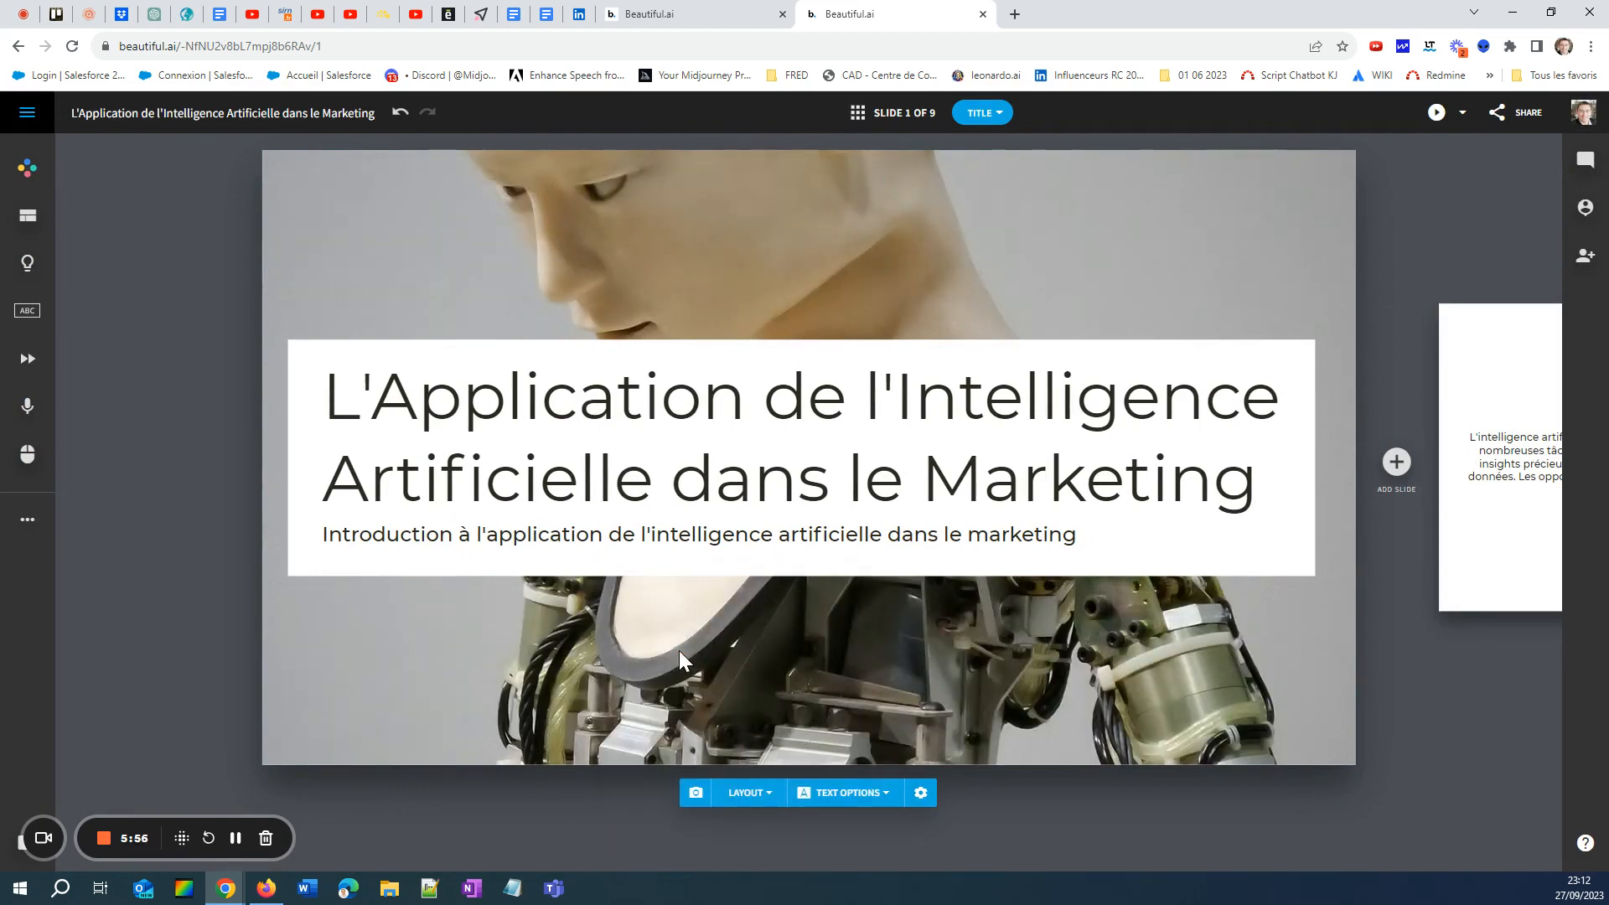
left_click(758, 791)
left_click(746, 647)
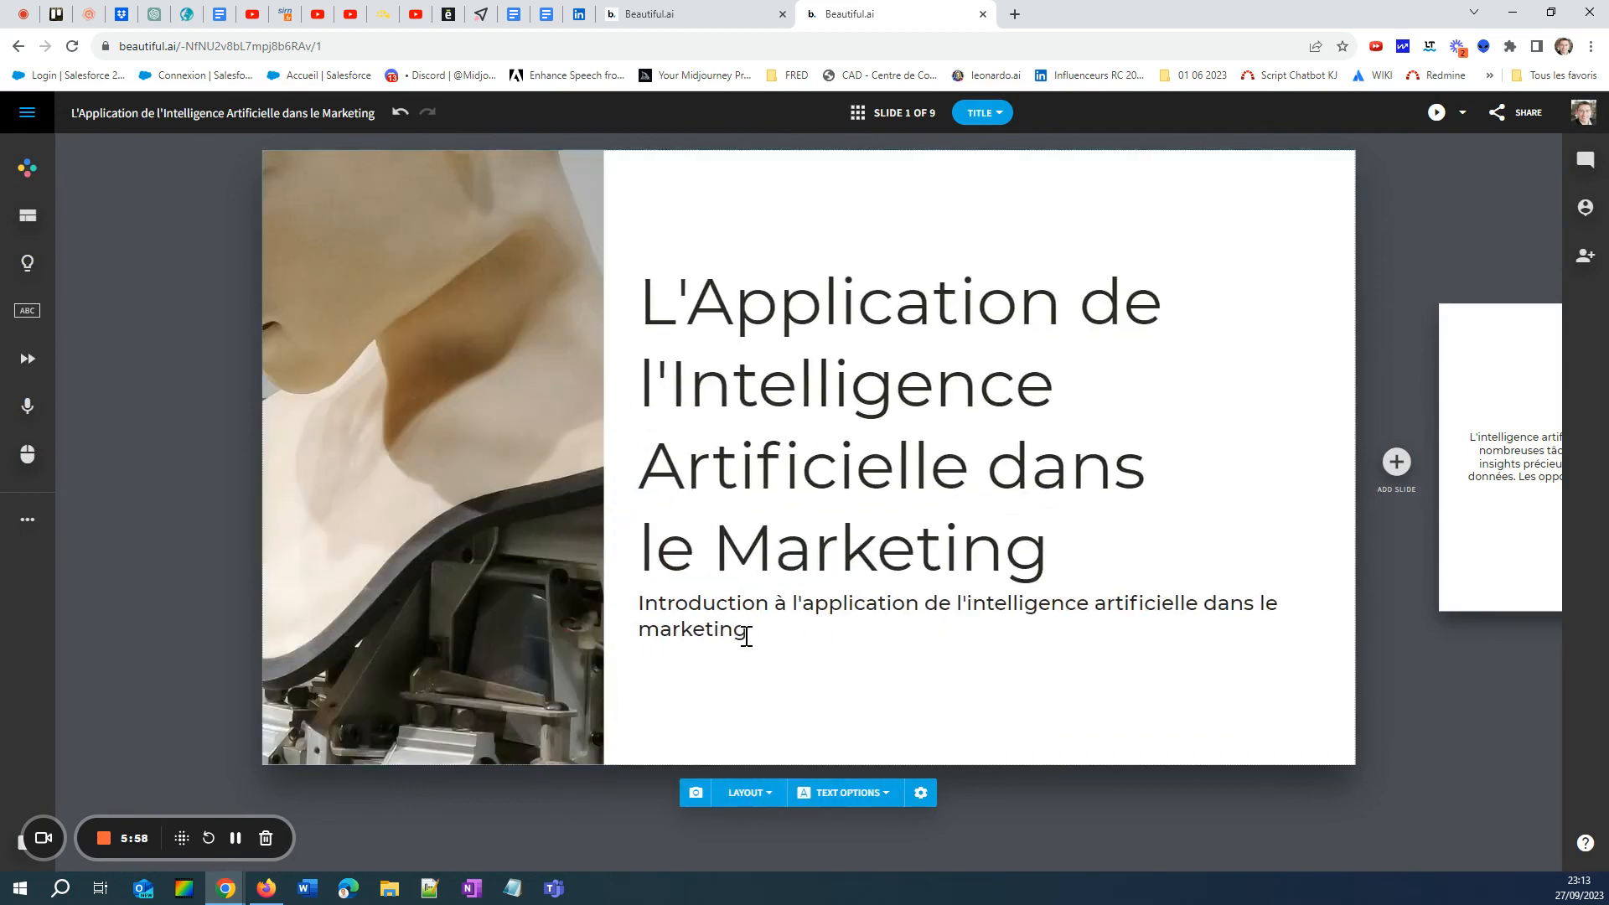
left_click(758, 791)
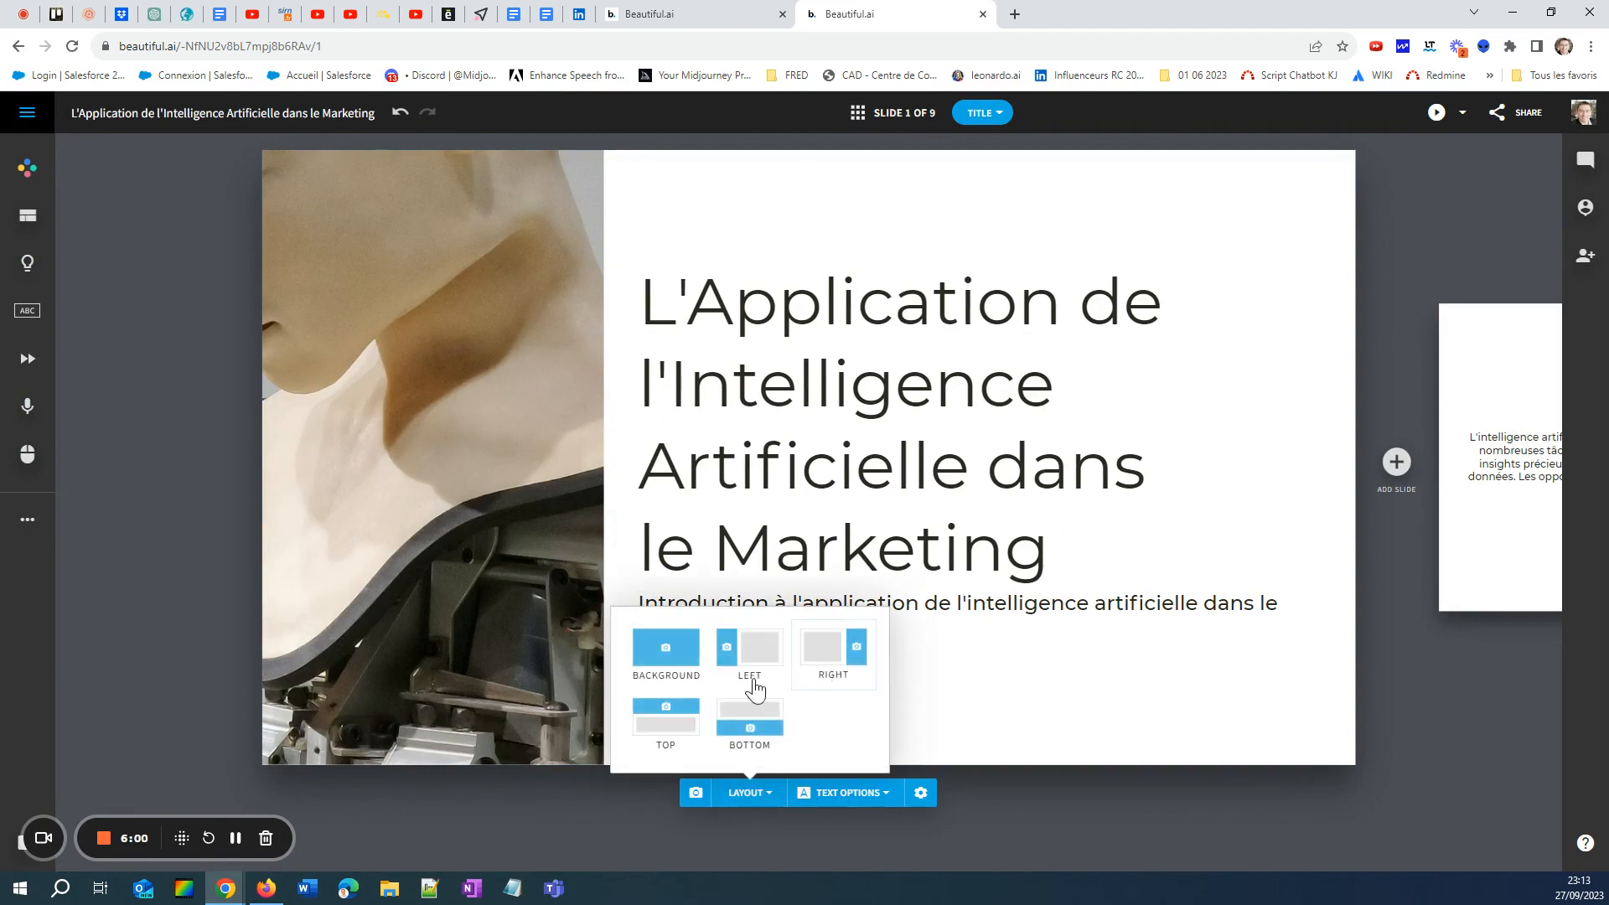
left_click(676, 733)
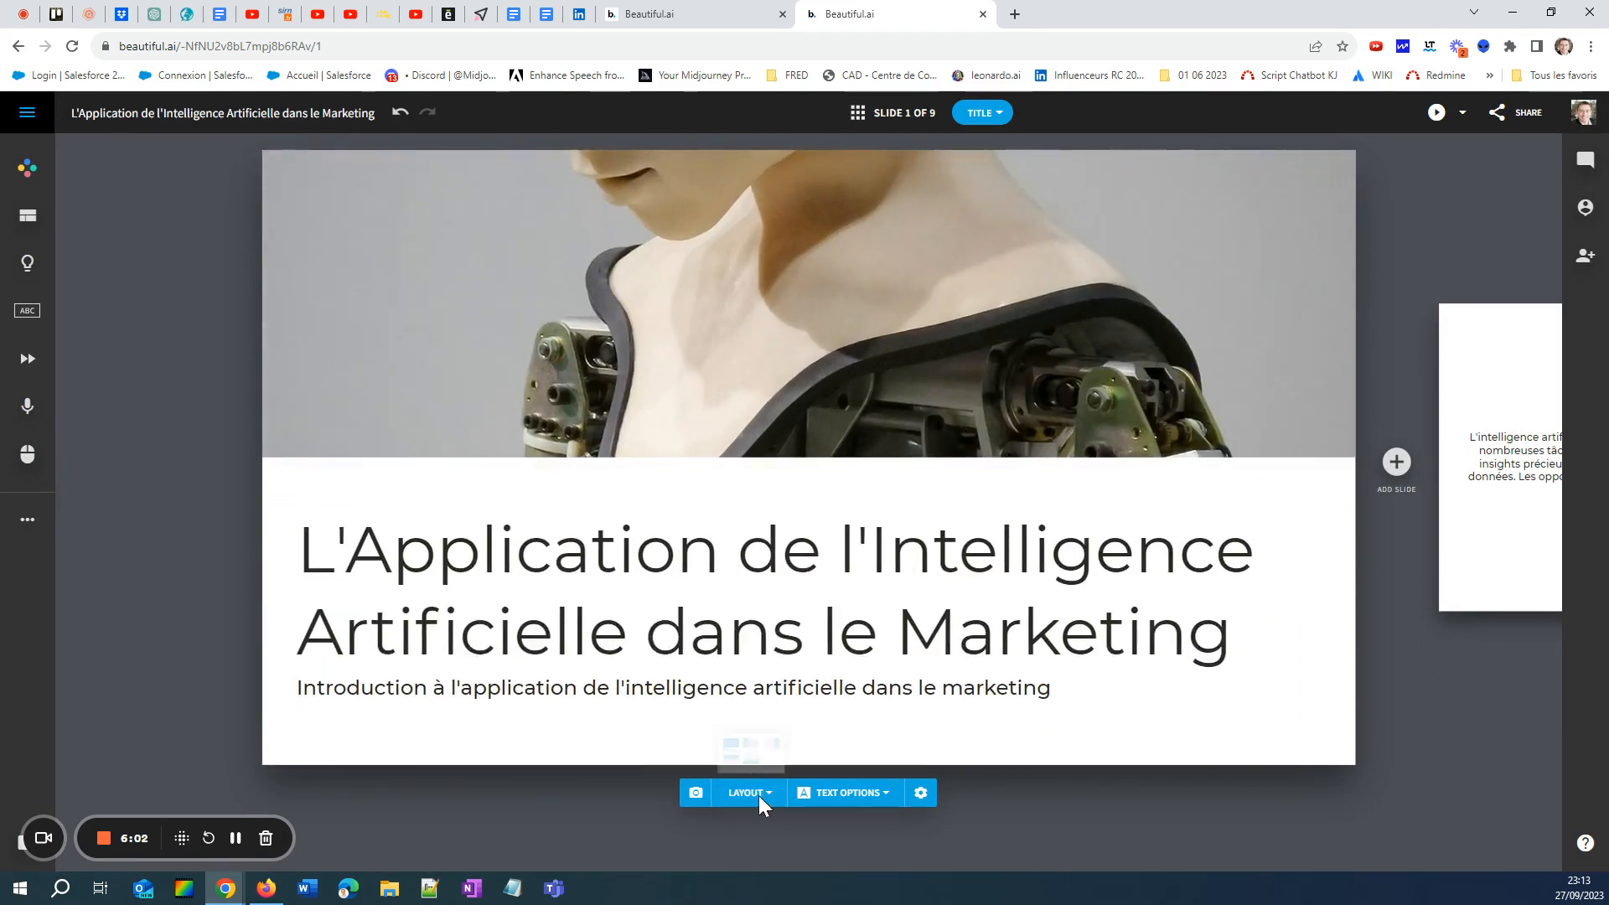
left_click(760, 795)
left_click(756, 724)
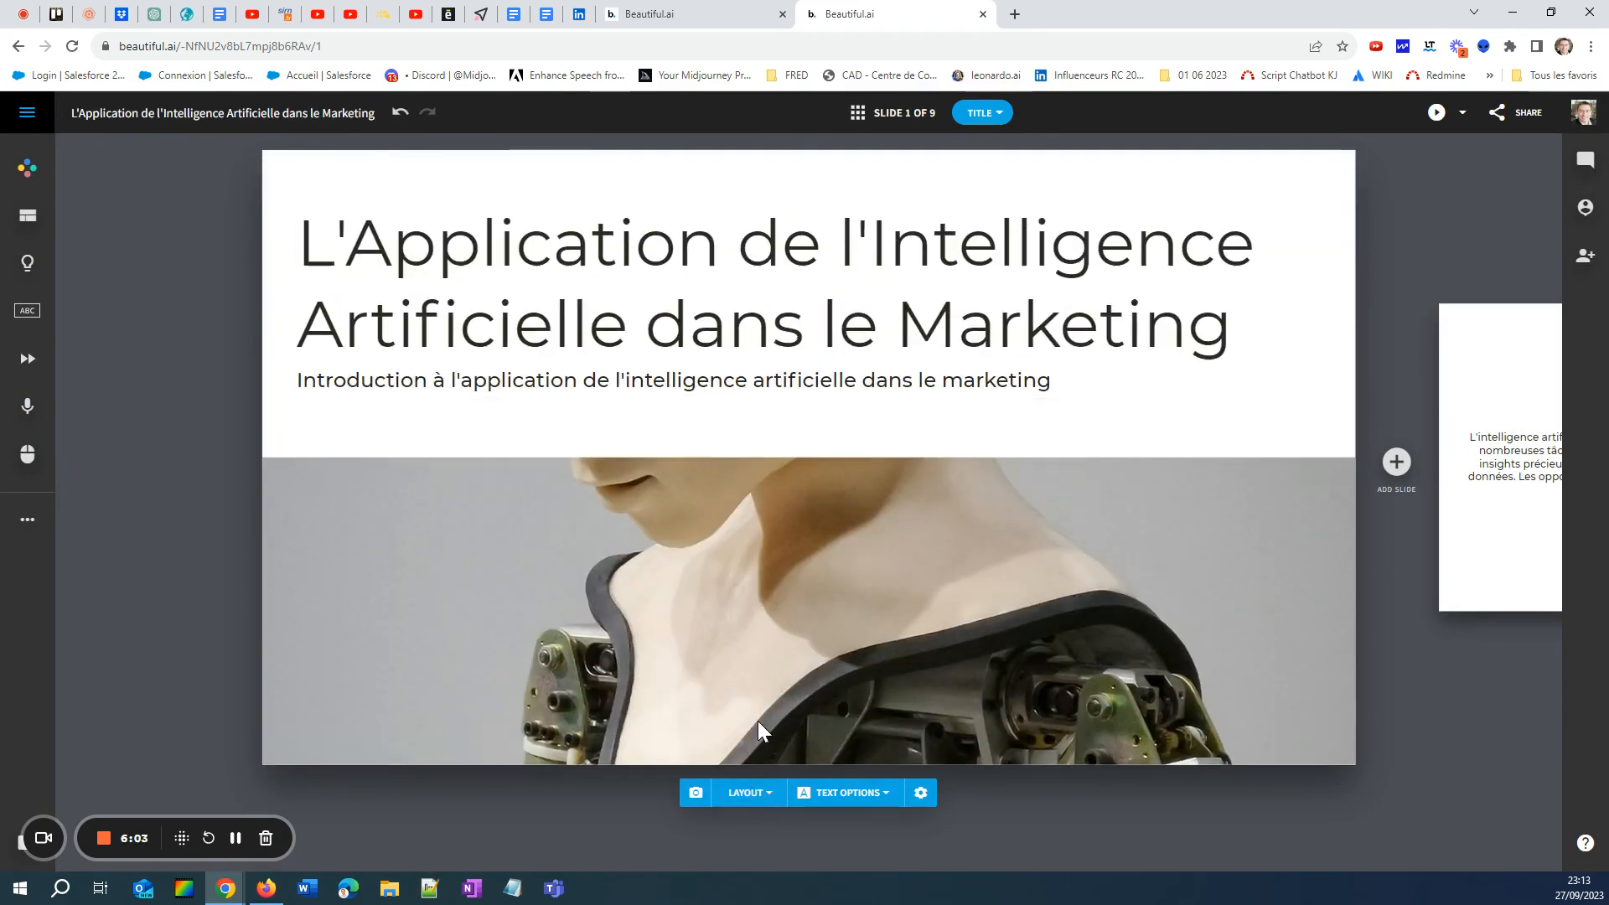
- Set the title slide's image layout to Background and close the layout choices
left_click(762, 800)
left_click(655, 670)
left_click(763, 800)
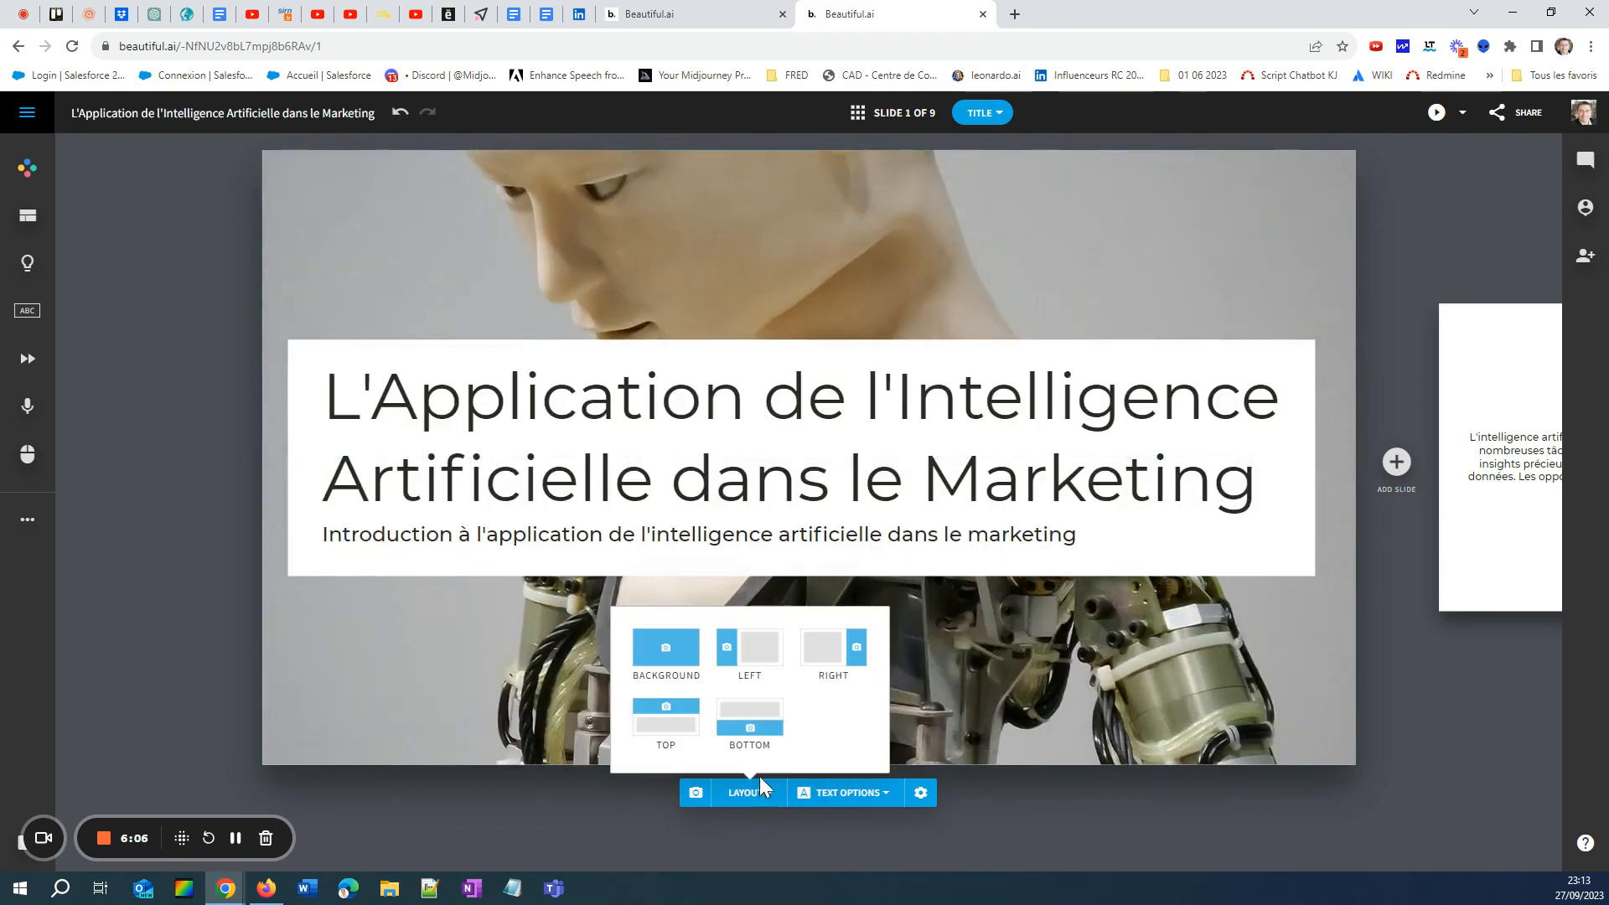
left_click(238, 606)
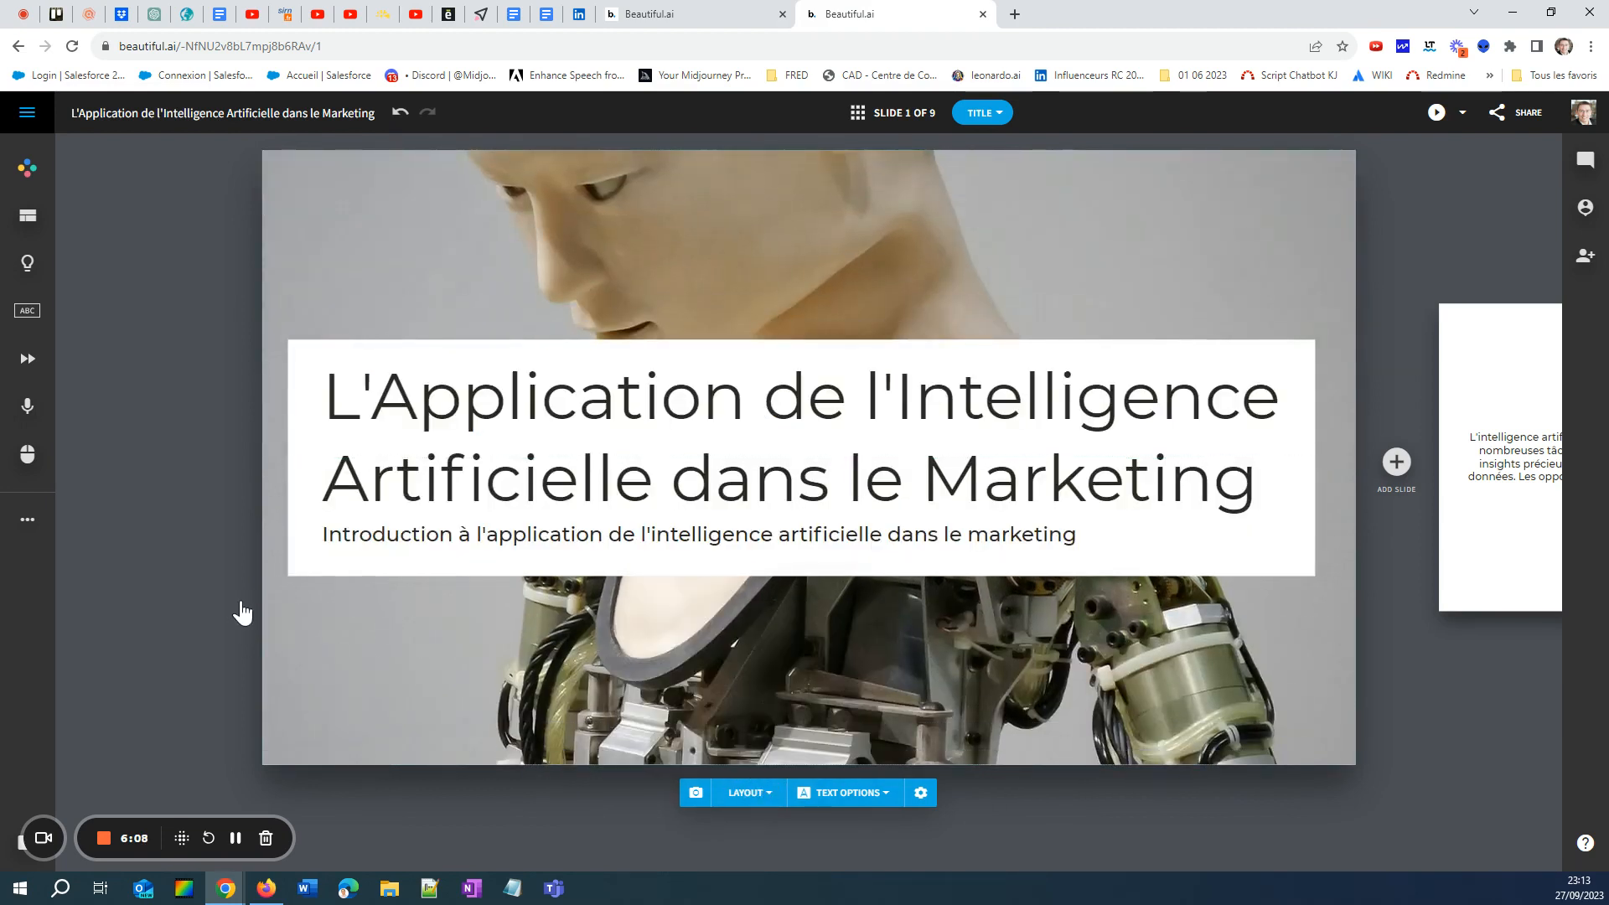